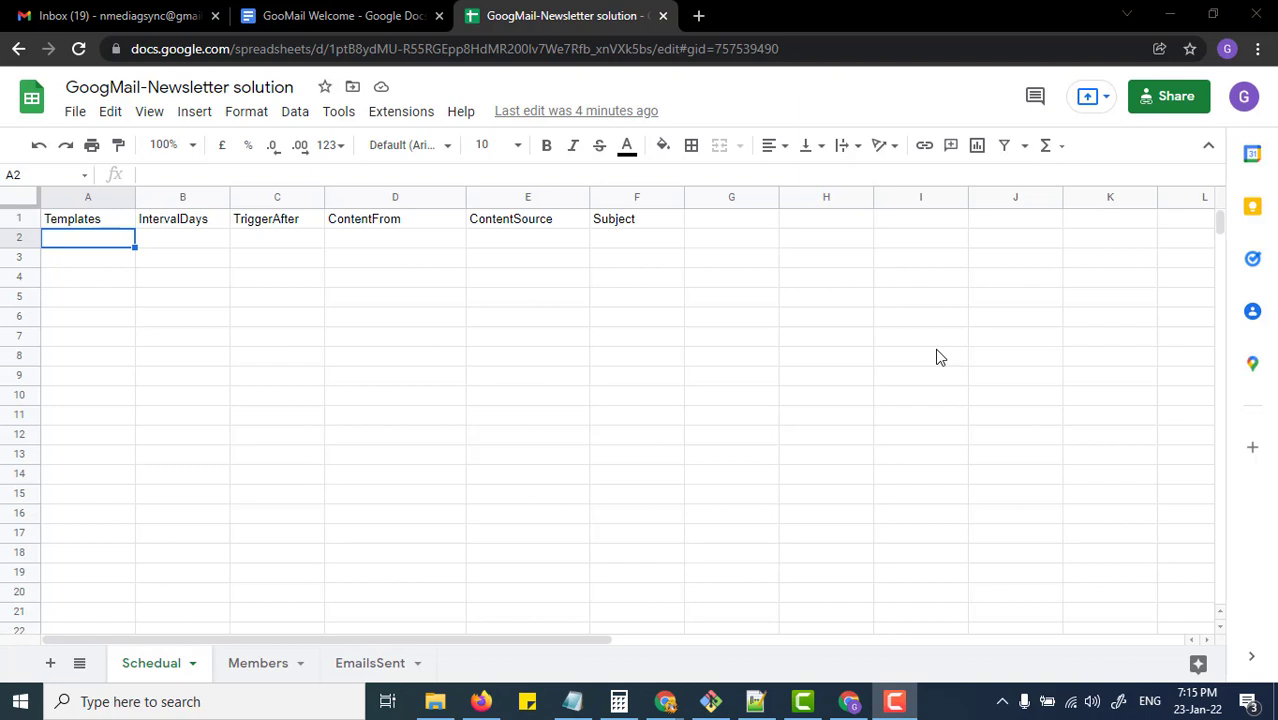
Step: Look over the File menu and the signed-in Google account, then select cell A2
click(154, 243)
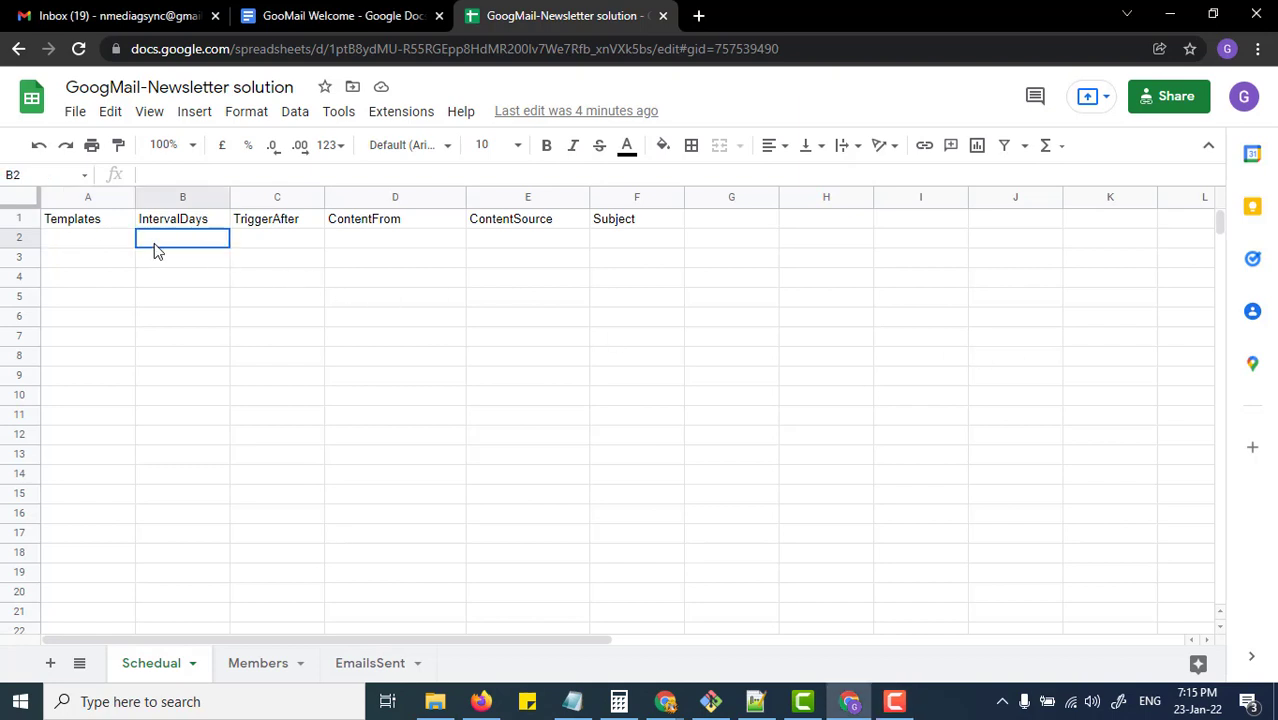
click(117, 243)
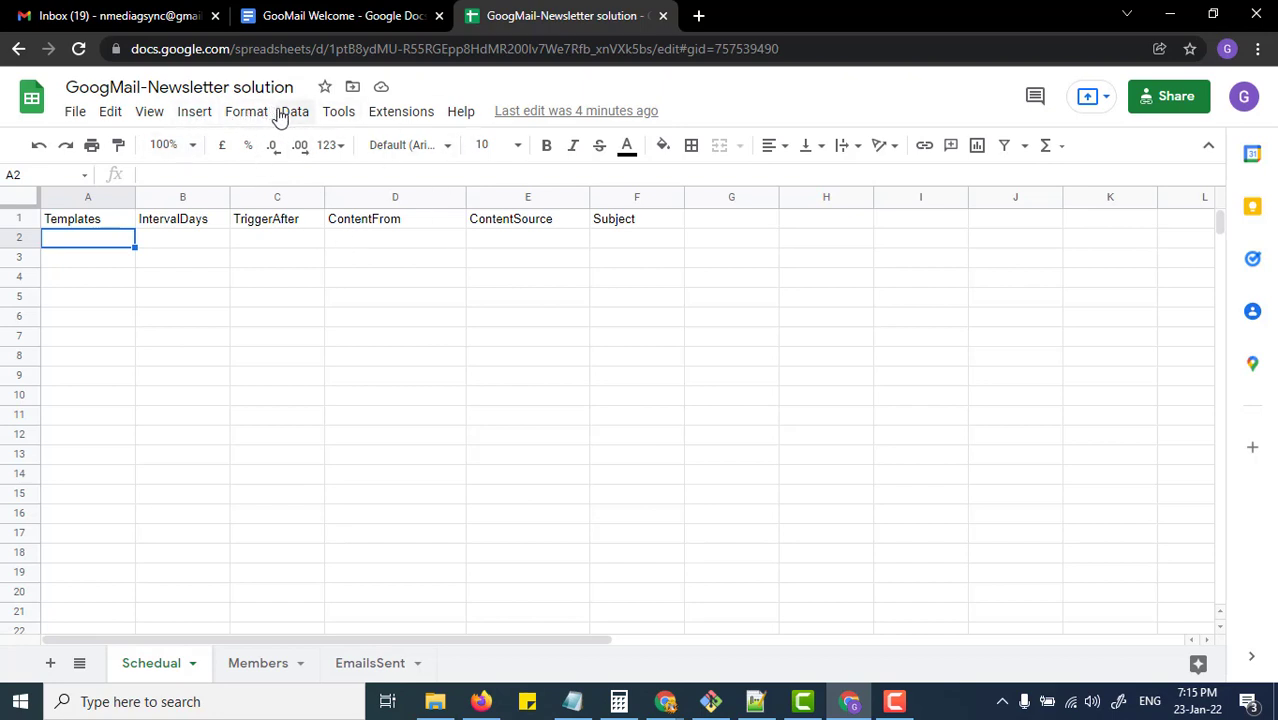
click(76, 115)
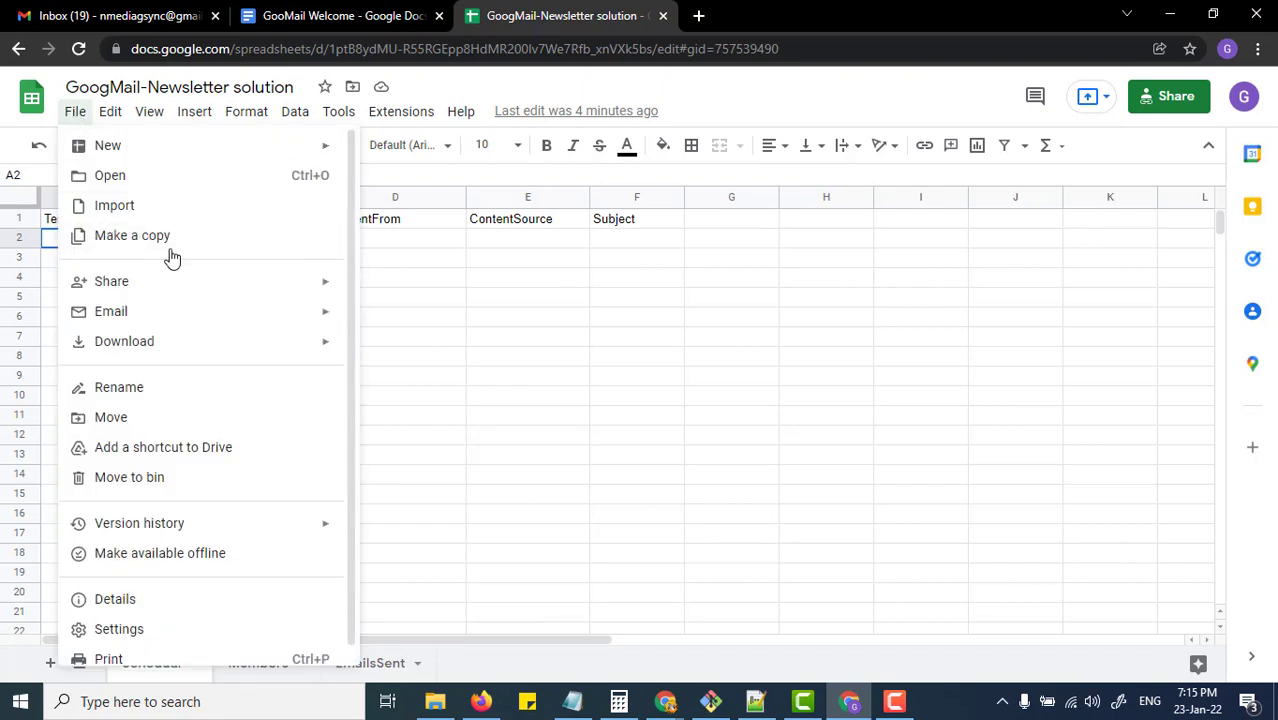
click(425, 243)
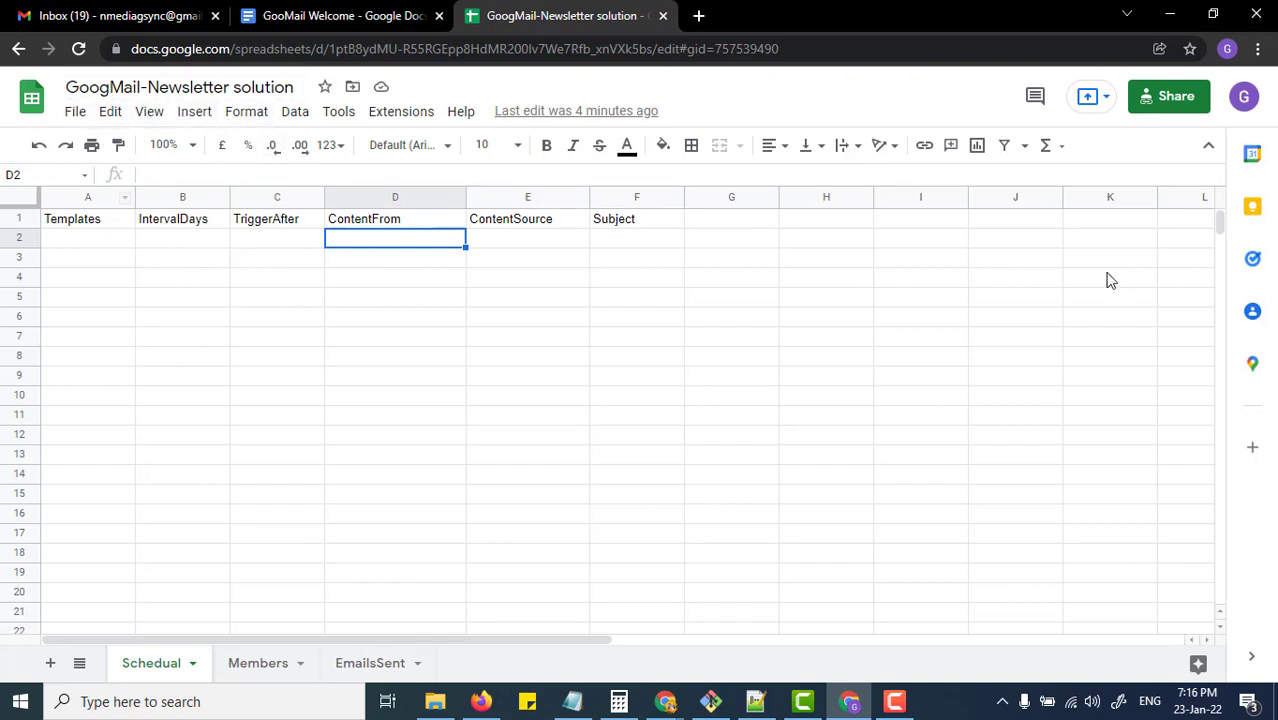
click(1243, 98)
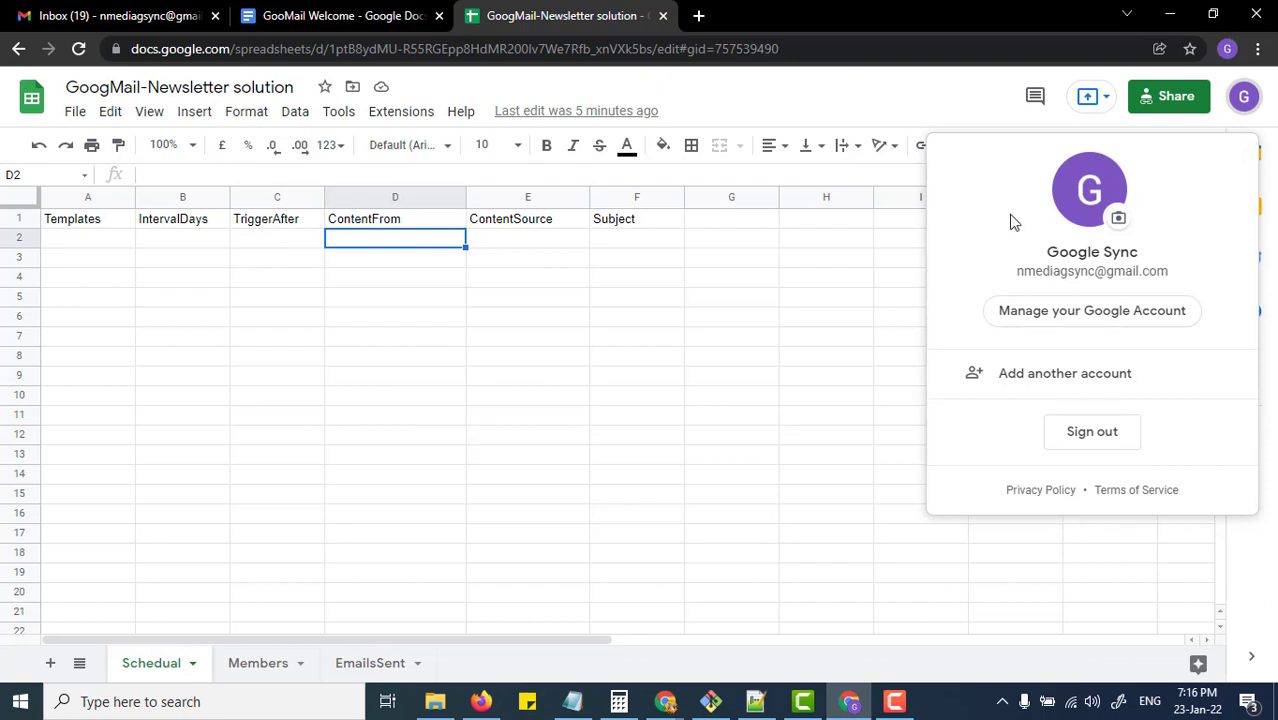
click(64, 258)
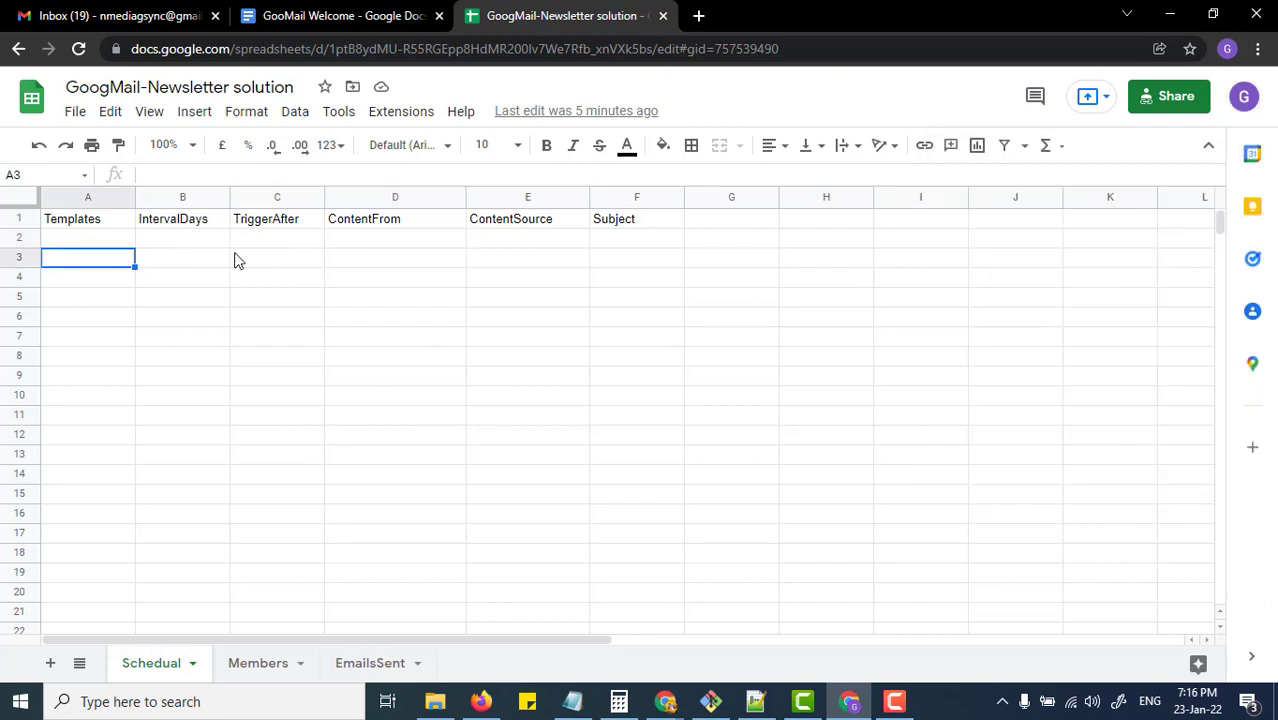
click(131, 241)
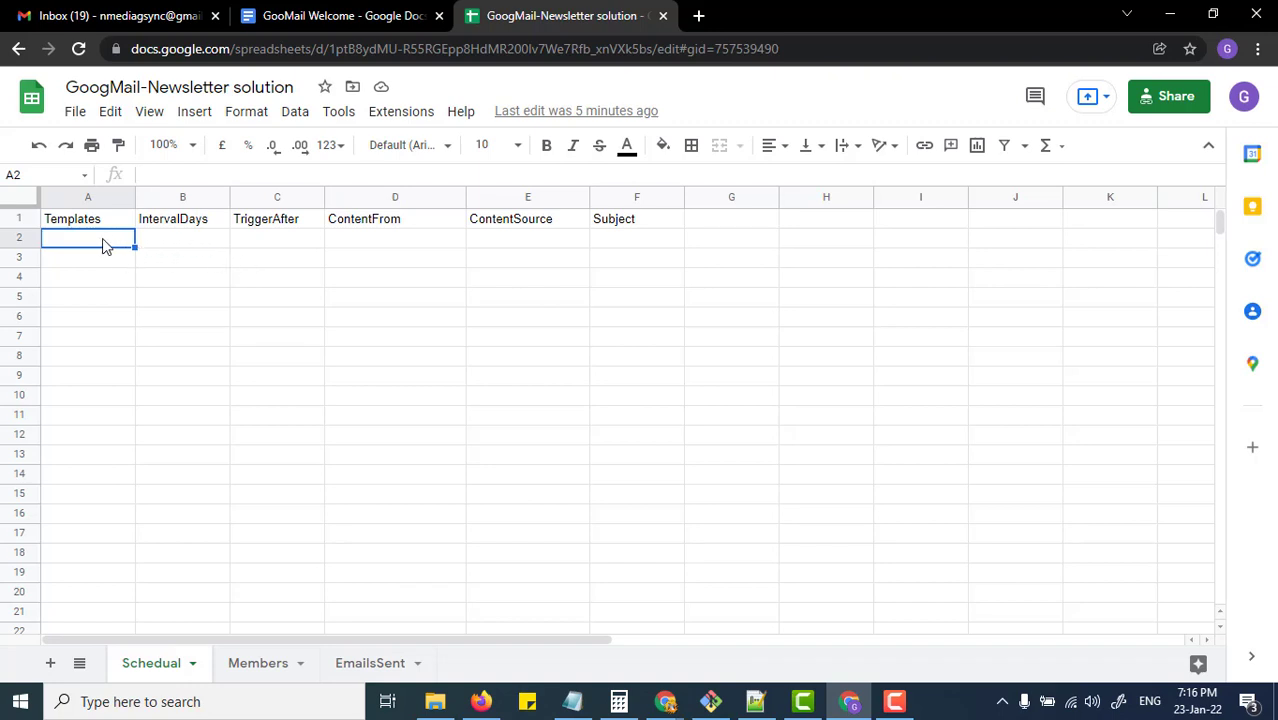
Step: Fill row 2 with WELCOME, 1, CREATE, then bring up the GooMail Welcome document
text(WELCOME)
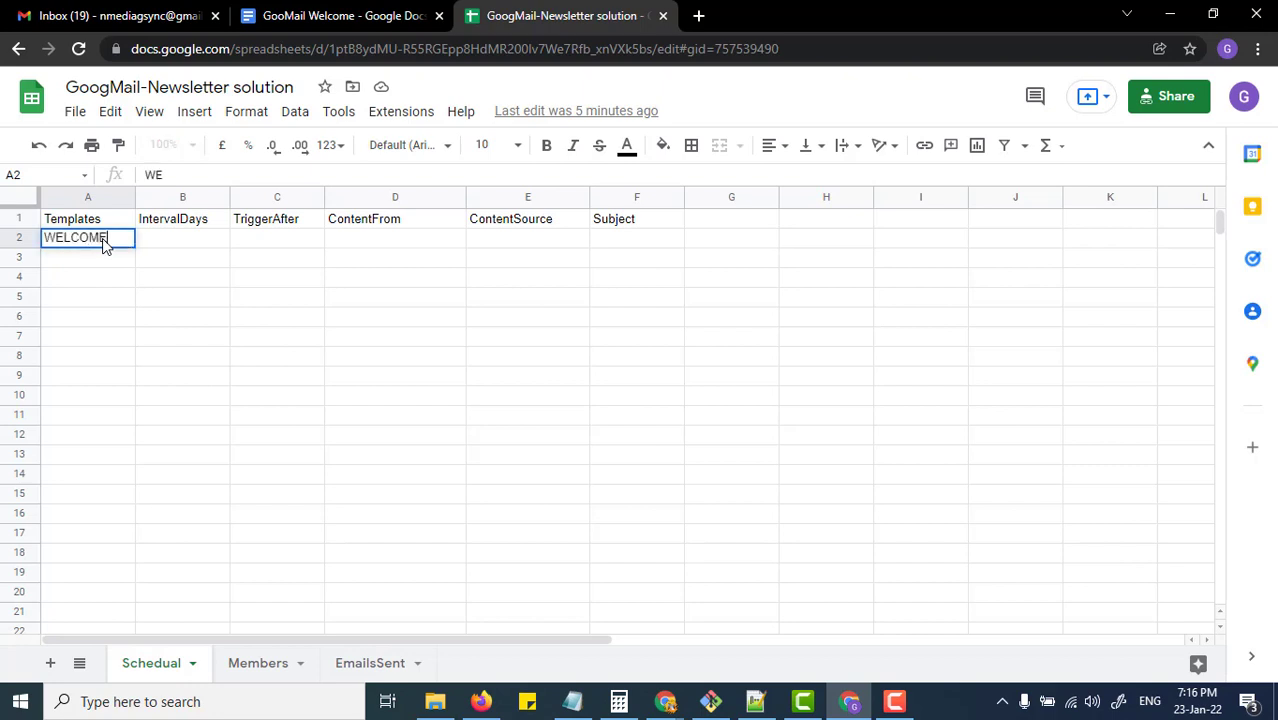
key(Tab)
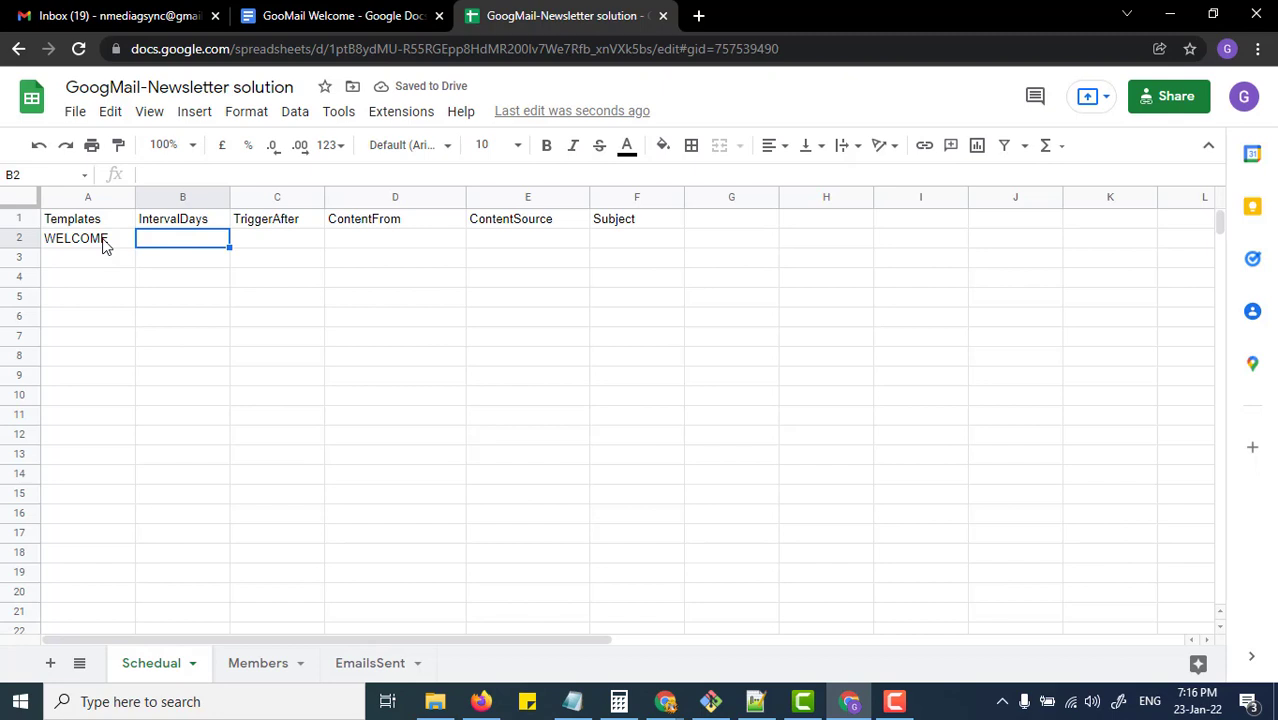
text(1)
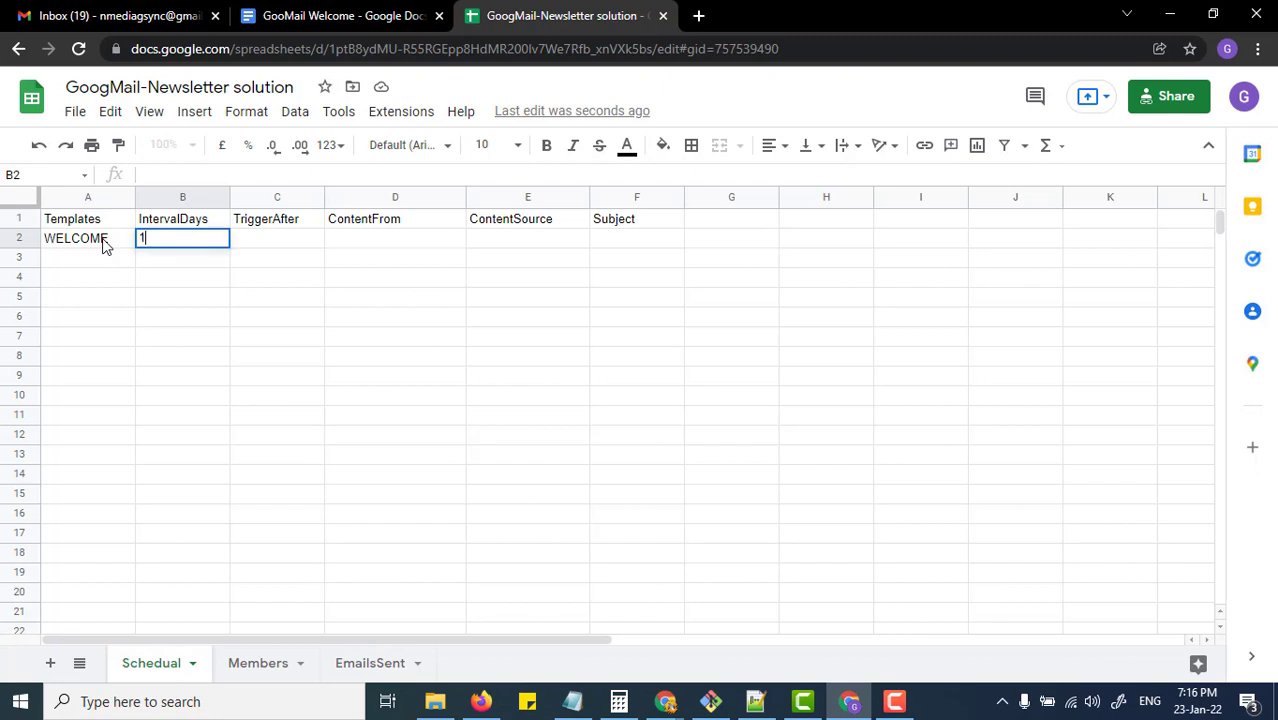
key(Tab)
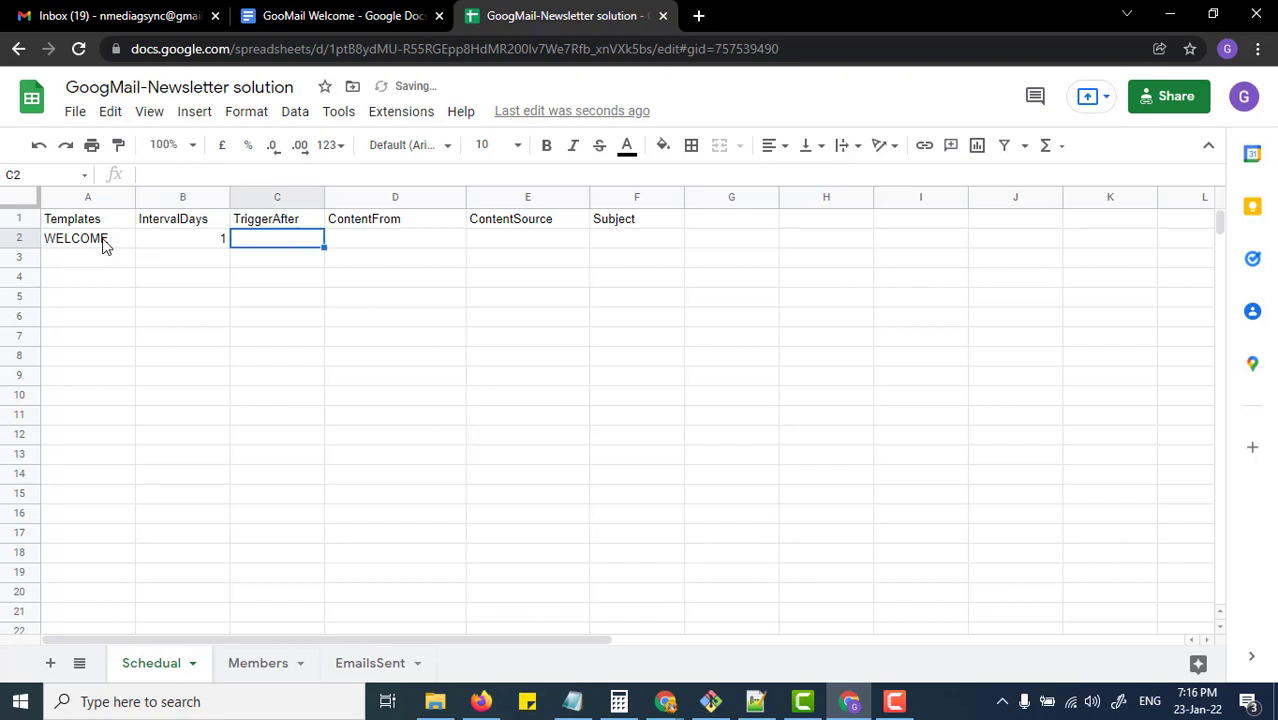
text(CREATE)
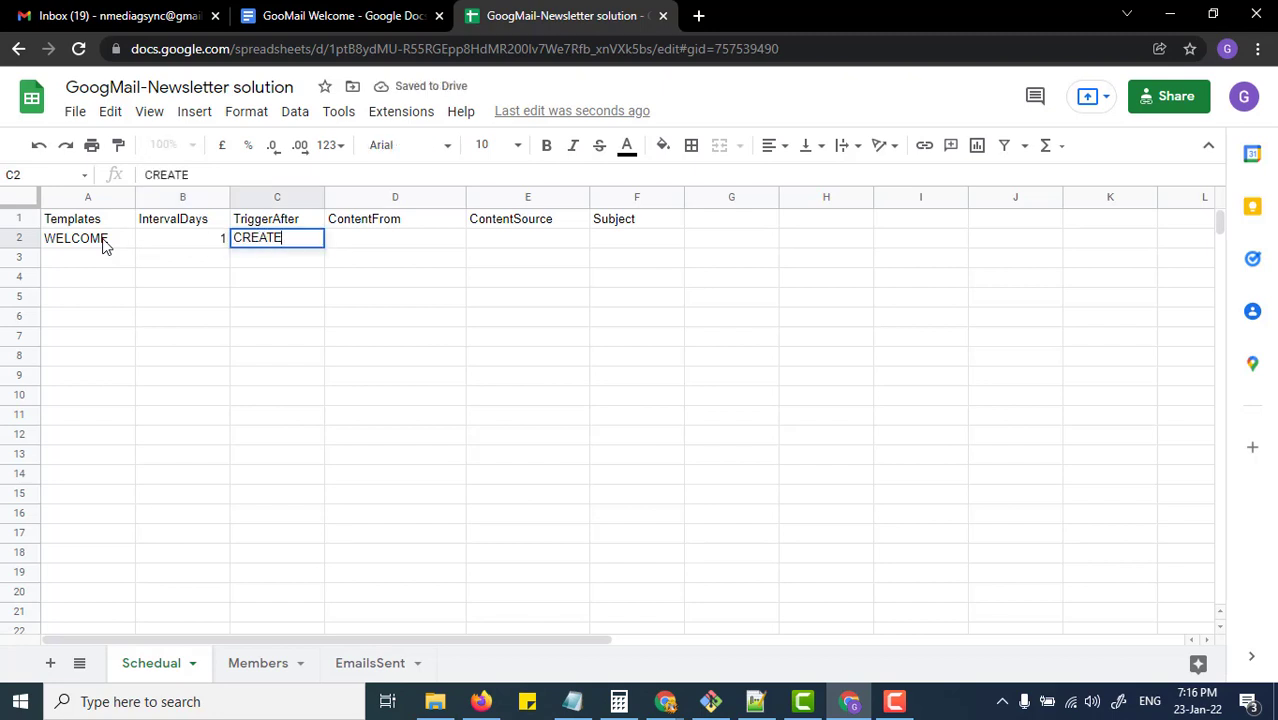
key(ctrl+s)
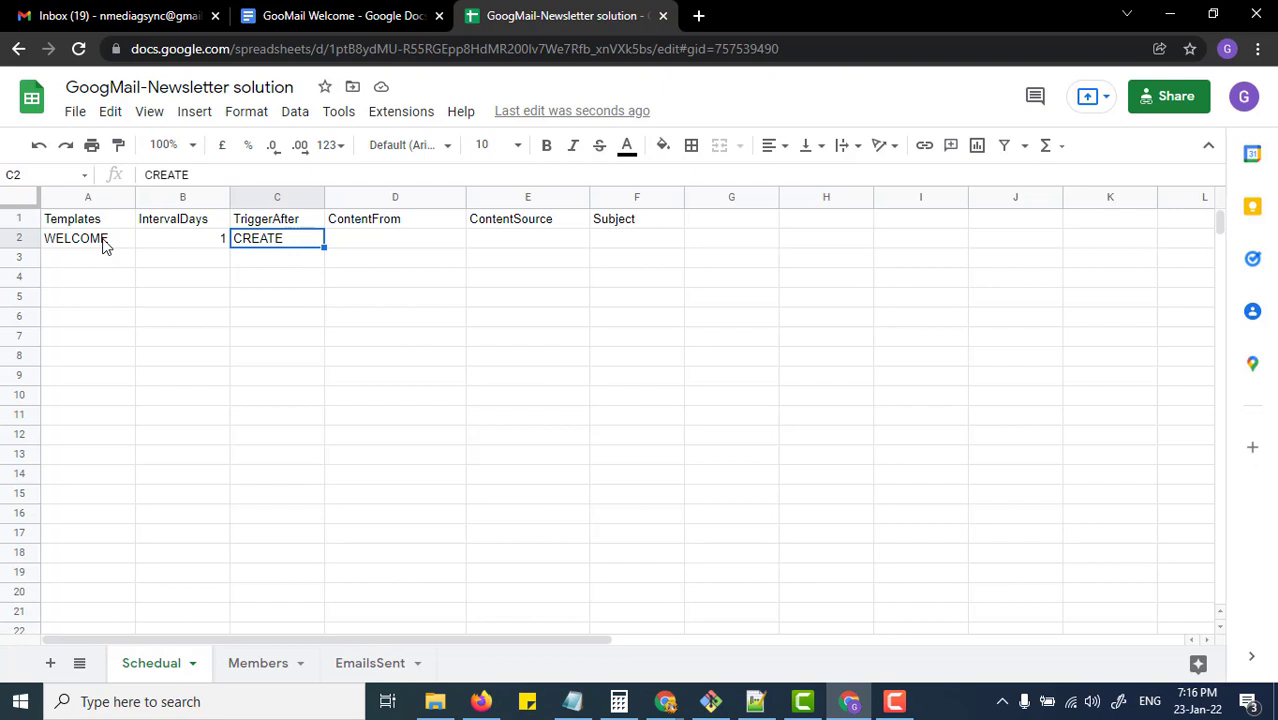
key(Right)
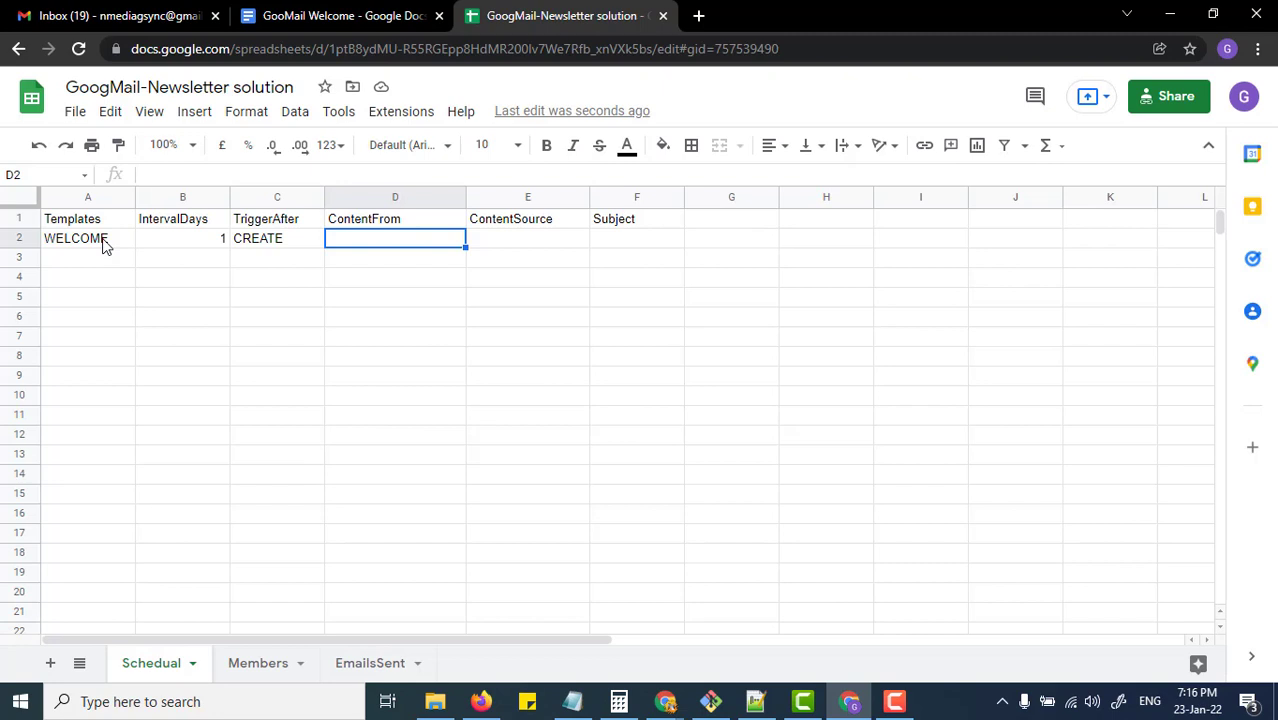
click(300, 16)
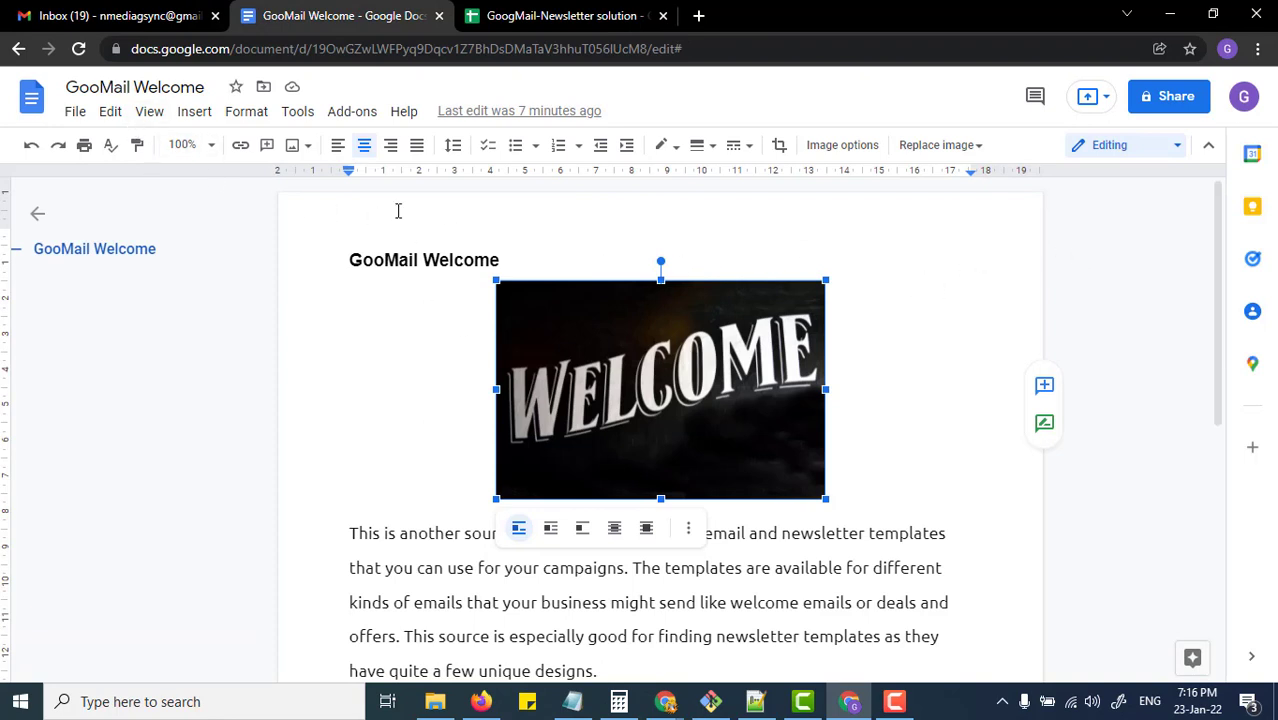
Step: Enter DOC as the WELCOME row's content type in D2
click(503, 20)
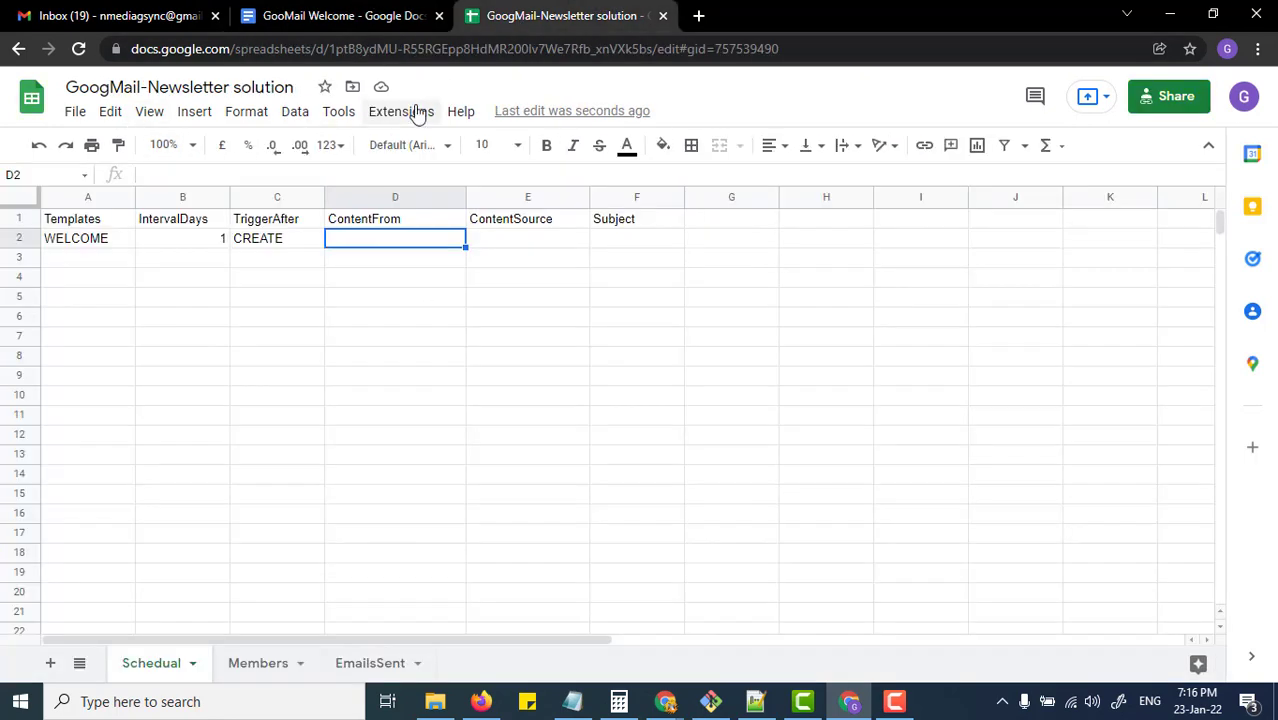
text(doc)
key(BackSpace)
key(BackSpace)
key(BackSpace)
text(DOC)
key(Tab)
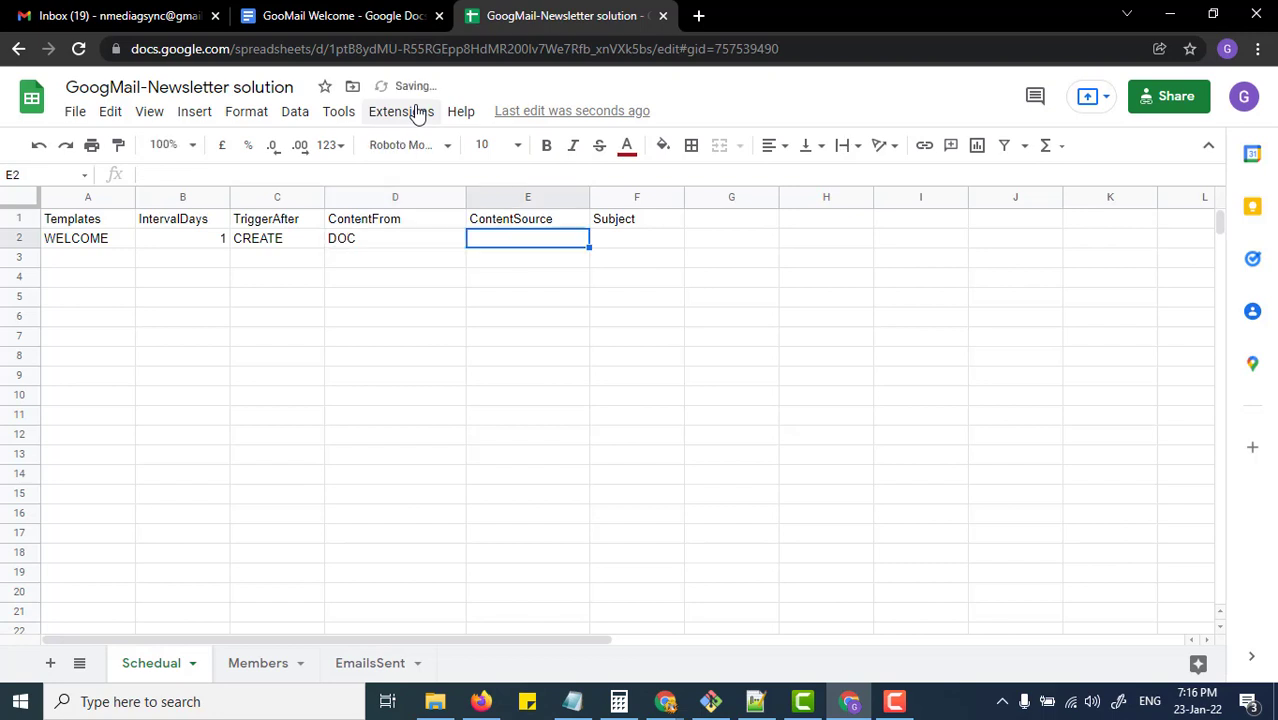
Step: Copy the GooMail Welcome document's ID from its URL into cell E2
click(366, 16)
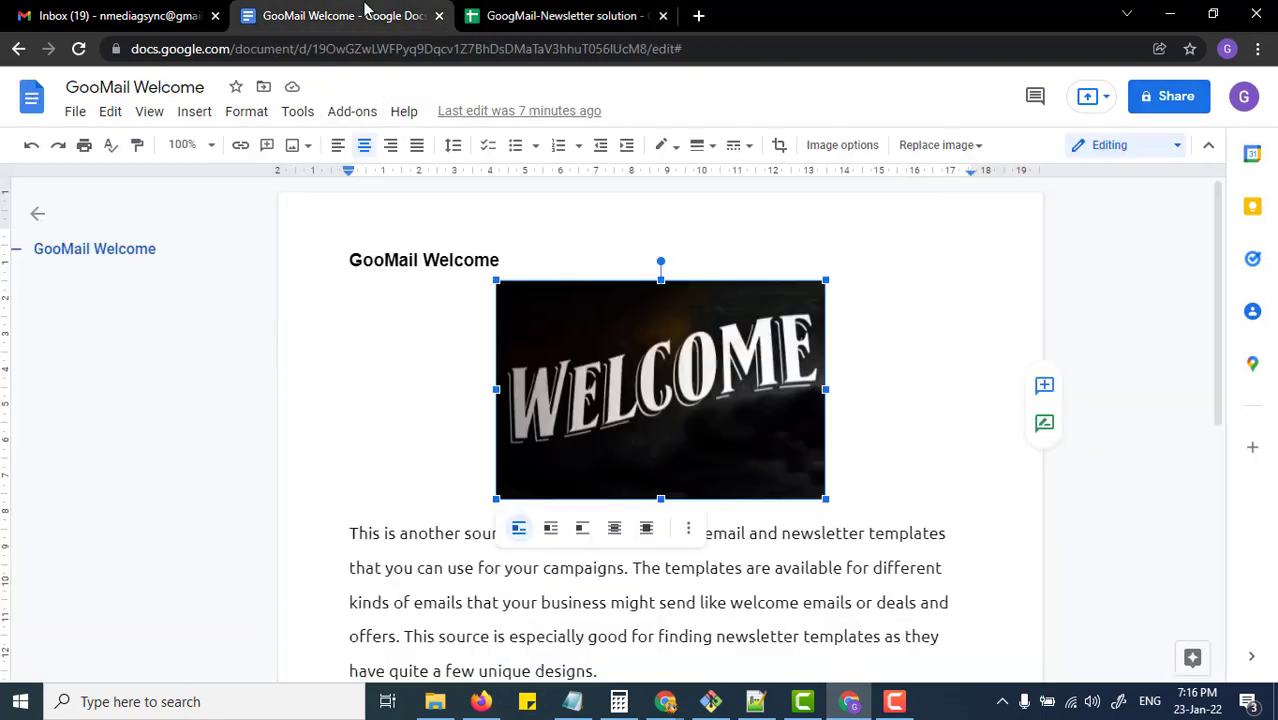
double_click(434, 48)
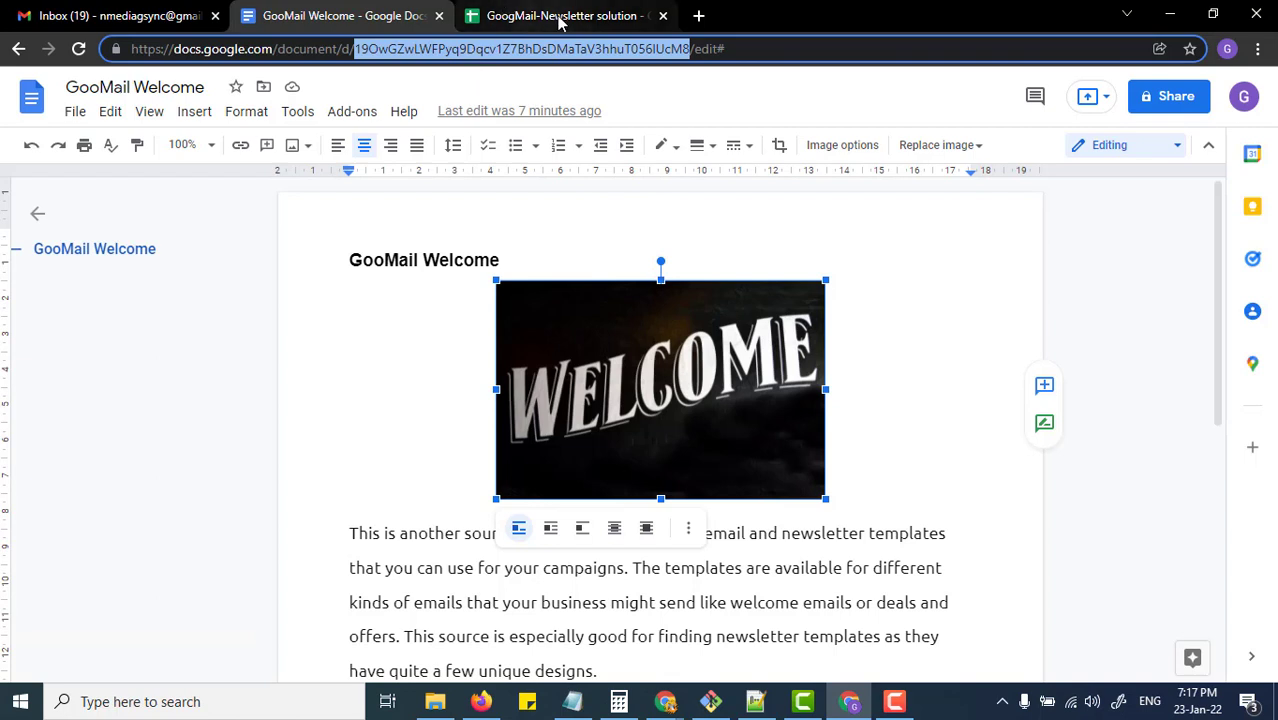
click(500, 14)
key(ctrl+v)
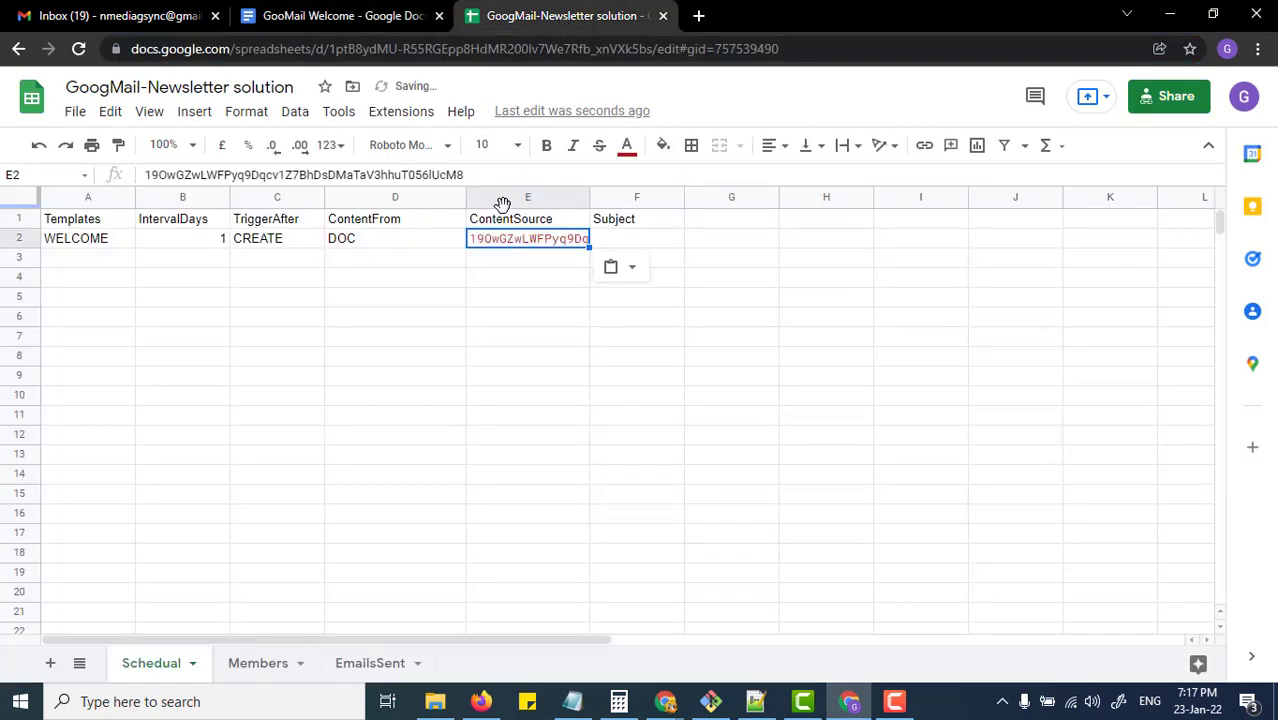
key(Tab)
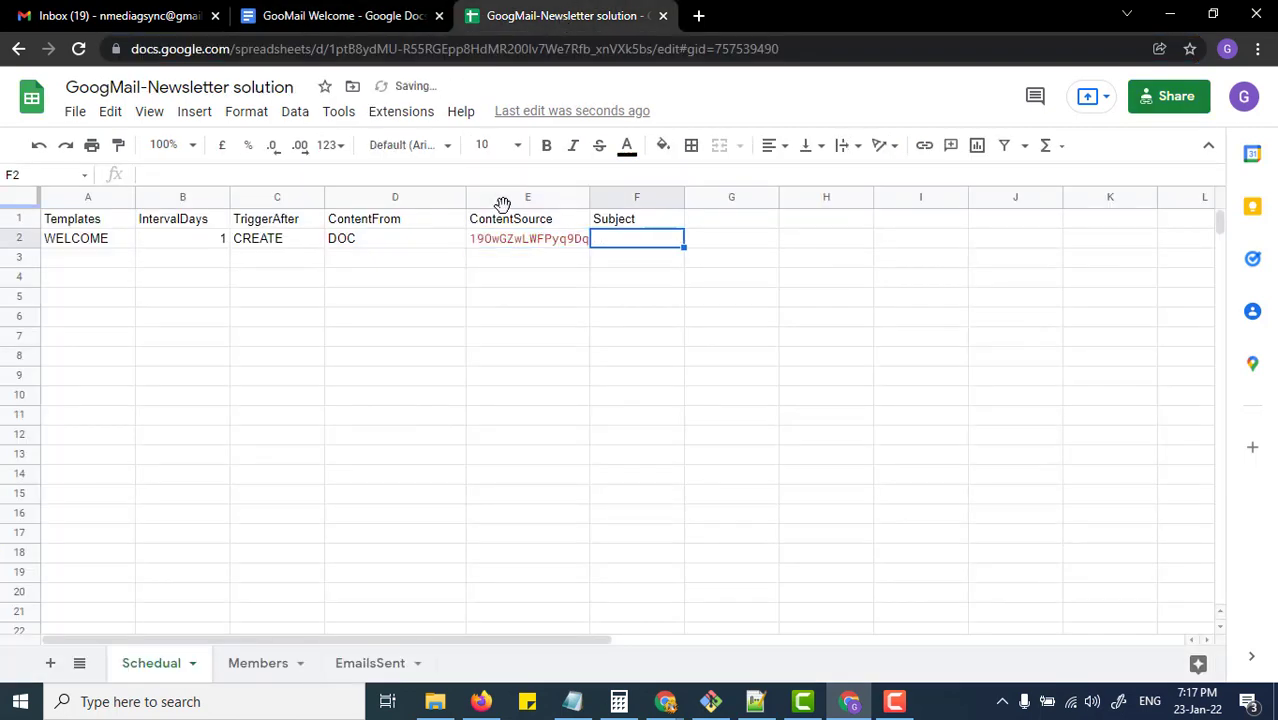
Step: Set the WELCOME subject in F2 to 'Welcome to our GooMail Service'
text(wE)
key(BackSpace)
key(BackSpace)
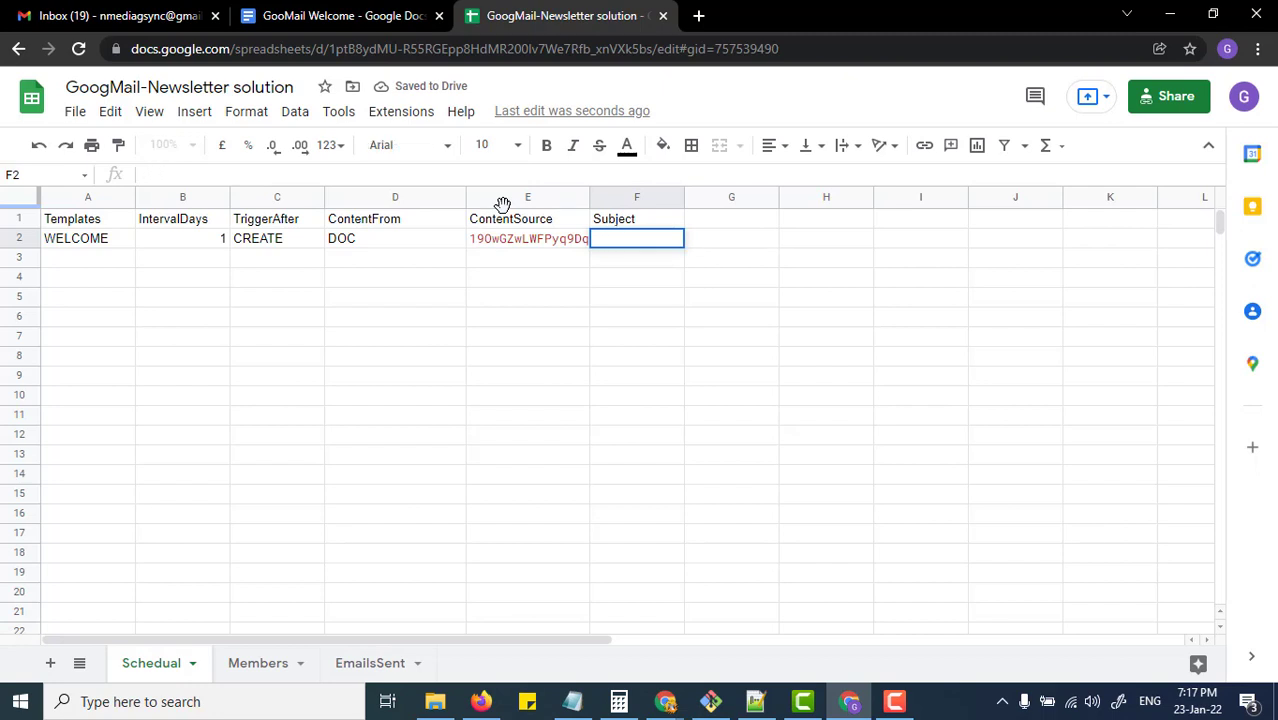
text(Welcome)
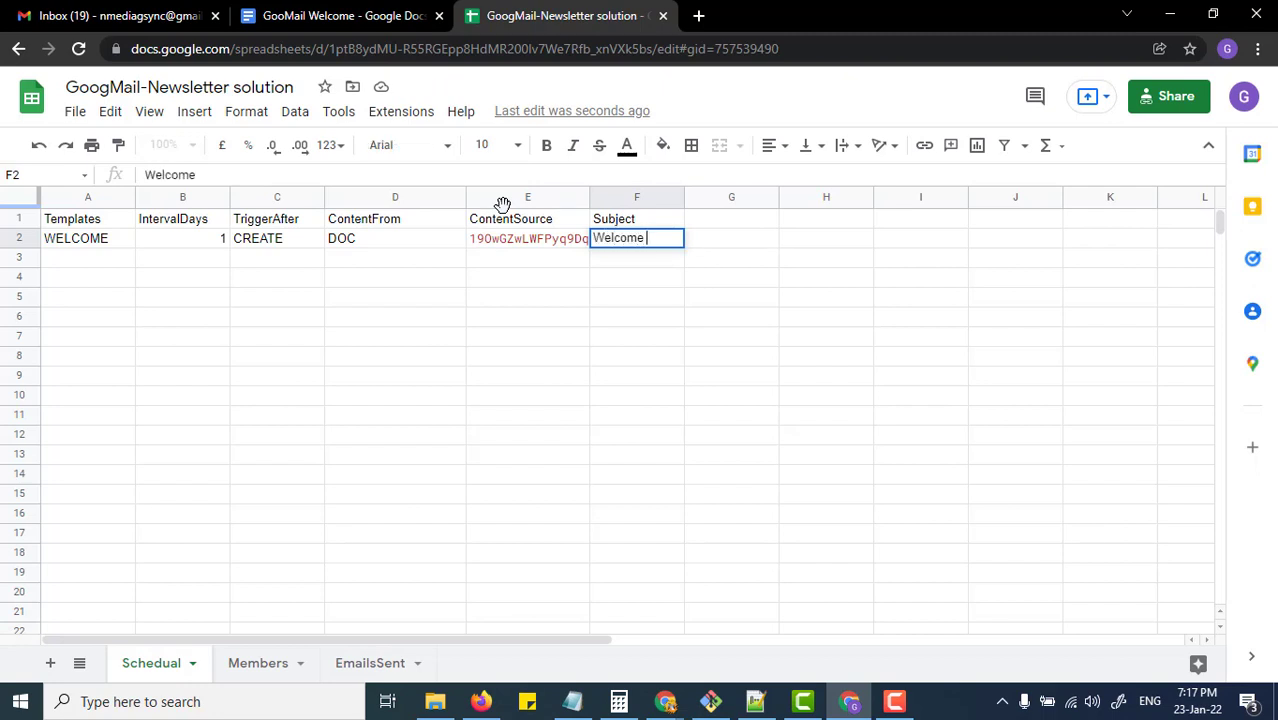
text( to our GooM)
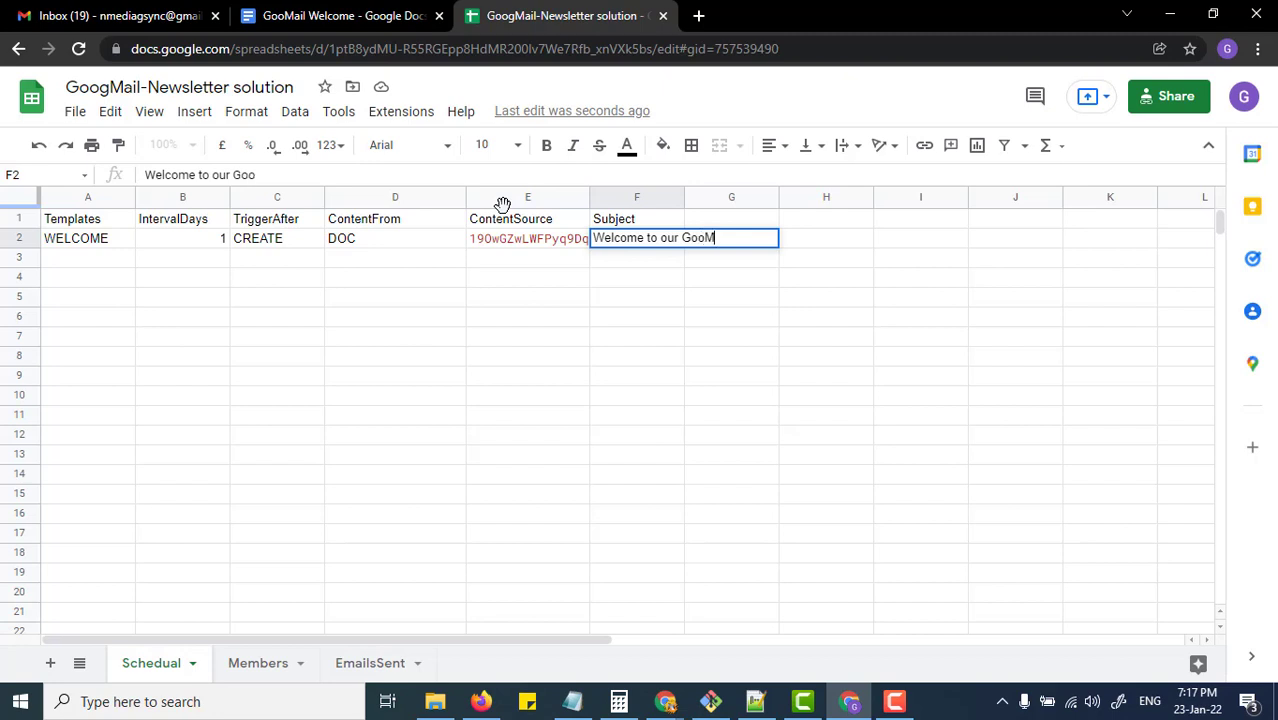
text(ail Service)
key(Return)
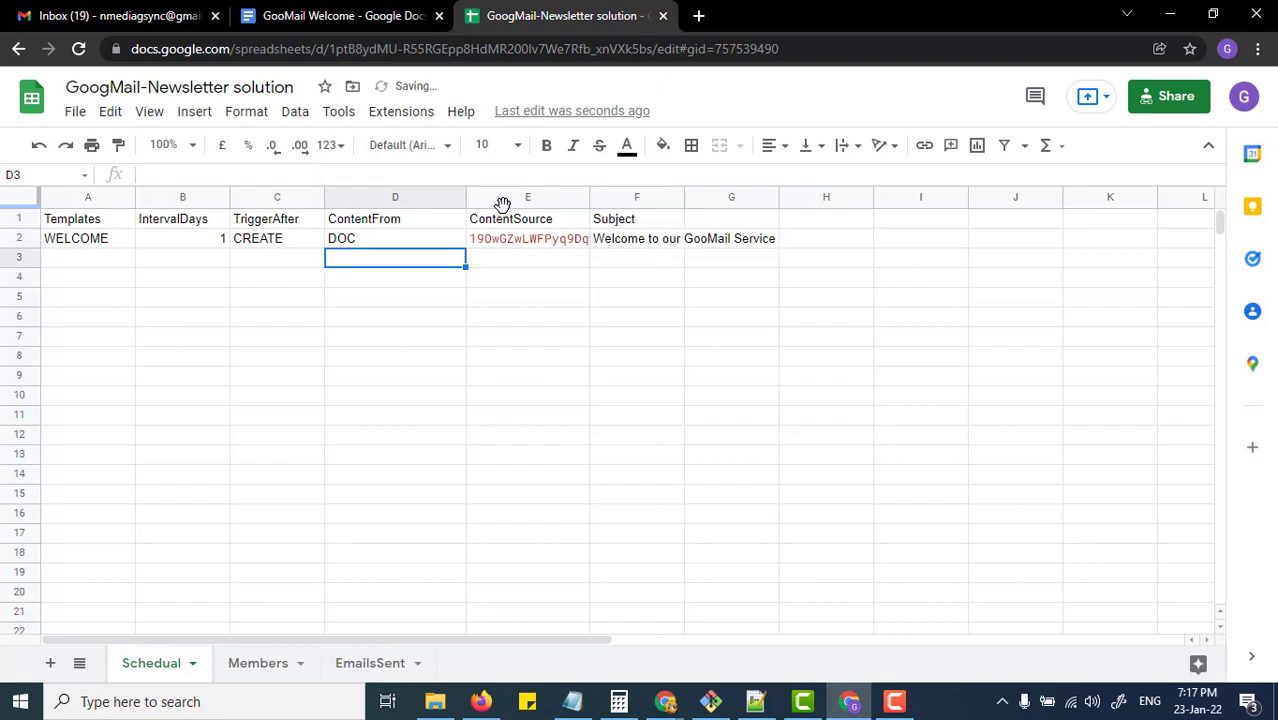
key(Left)
key(Left)
key(Left)
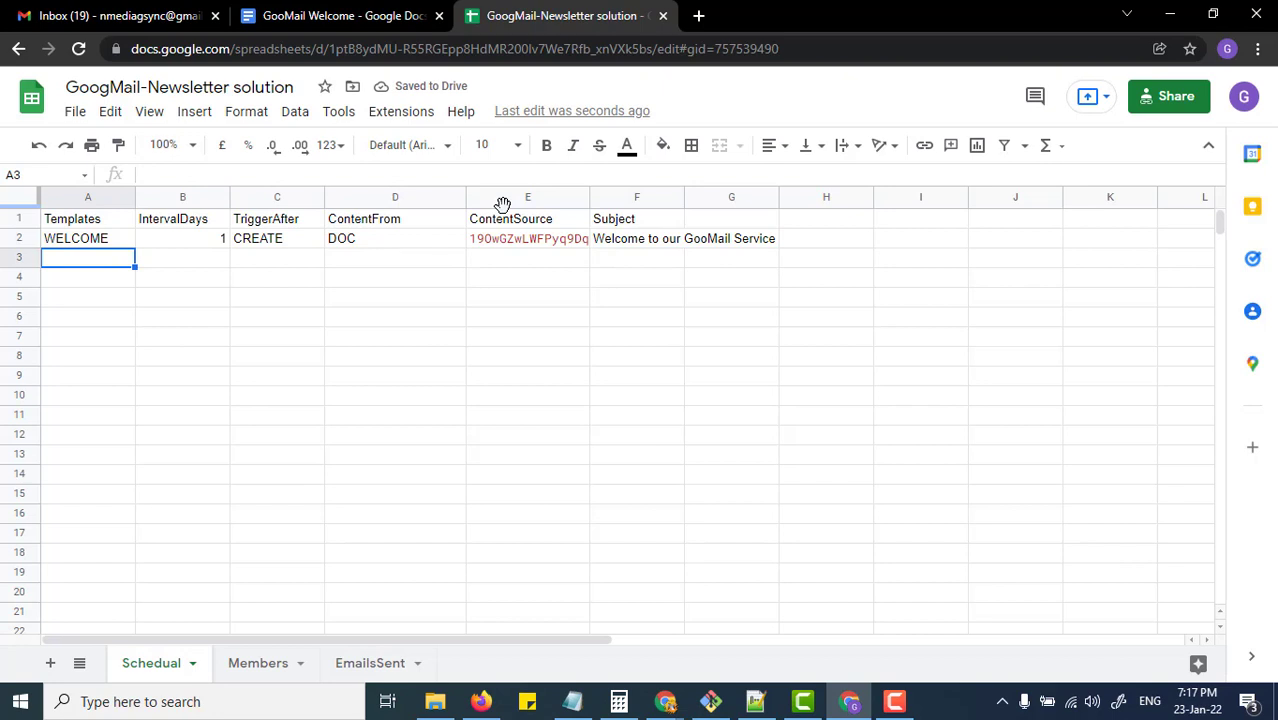
Step: Fill row 3 with OFFER, interval 2, trigger WELCOME and content type DOC
text(OFFER)
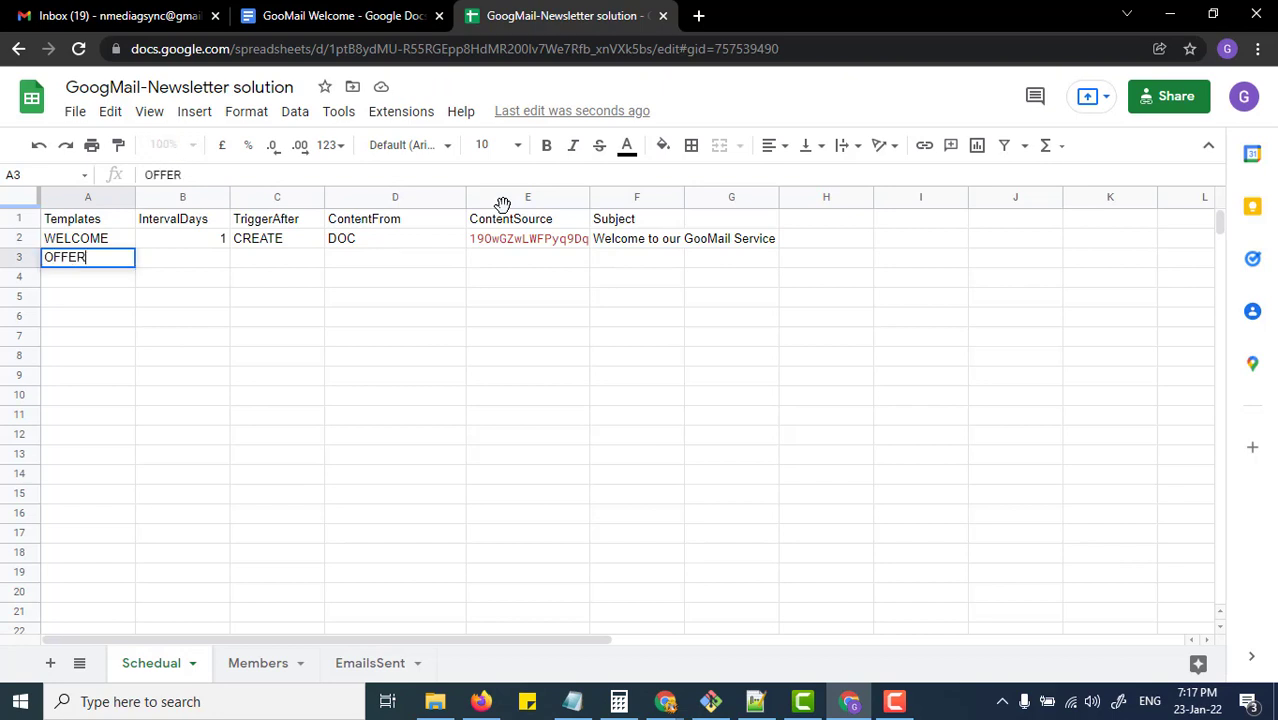
key(Tab)
text(2)
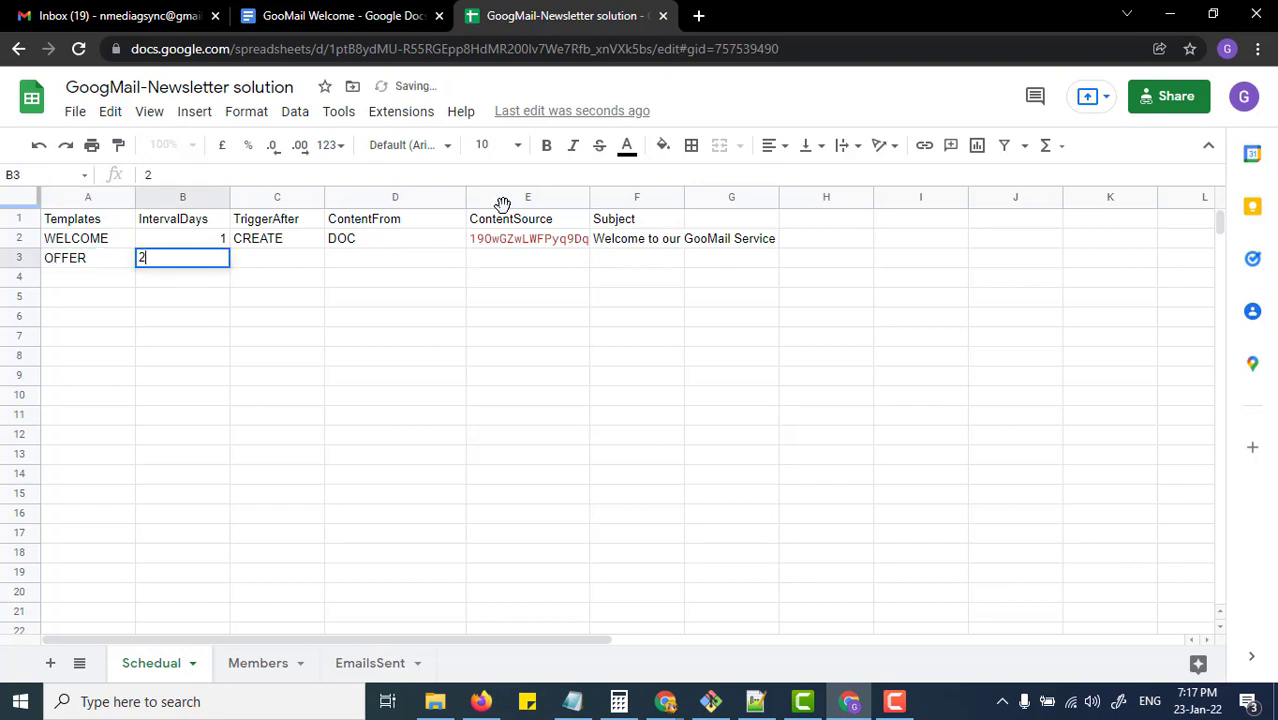
key(Tab)
text(WECLOME)
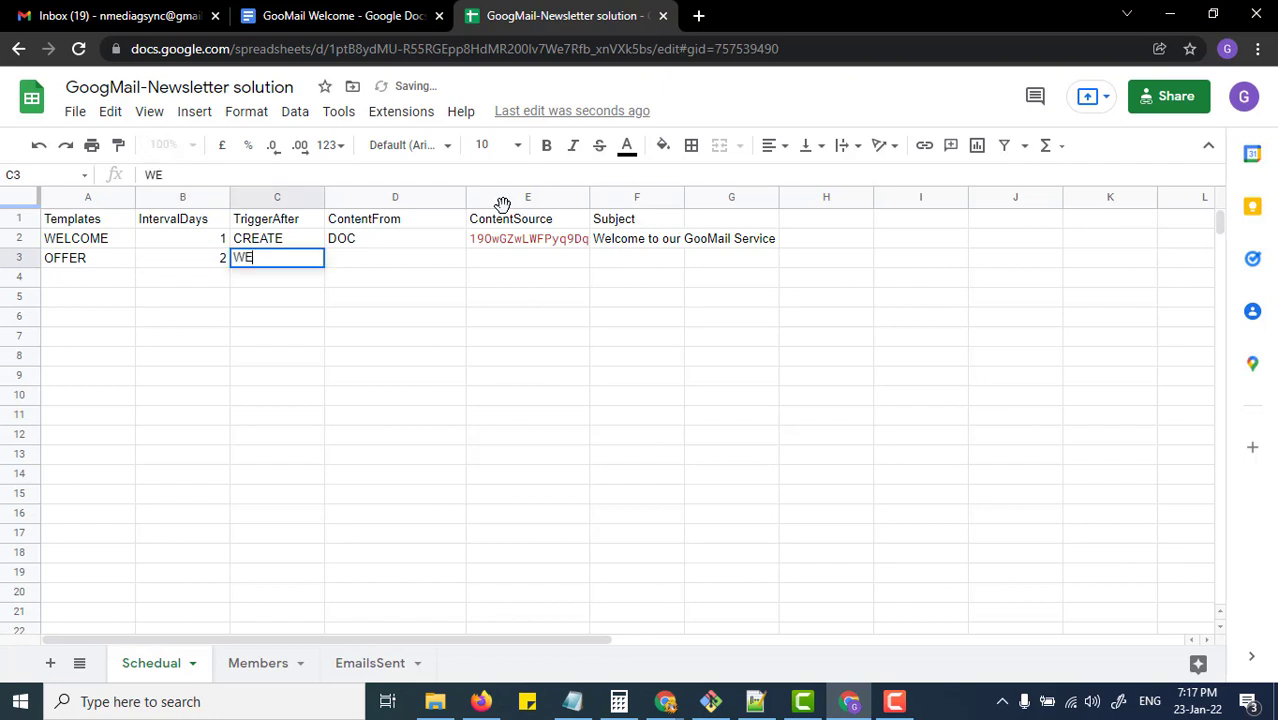
key(BackSpace)
key(BackSpace)
key(BackSpace)
key(BackSpace)
key(BackSpace)
text(LCOME)
key(Tab)
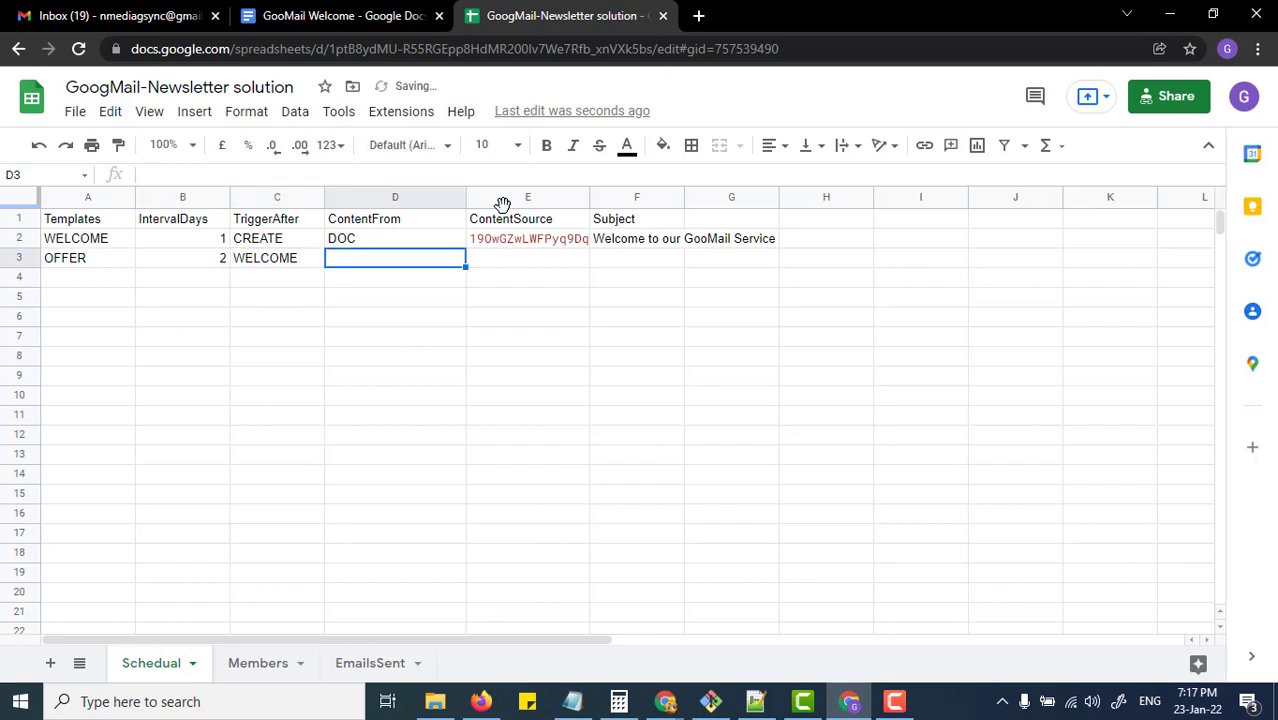
text(DOC)
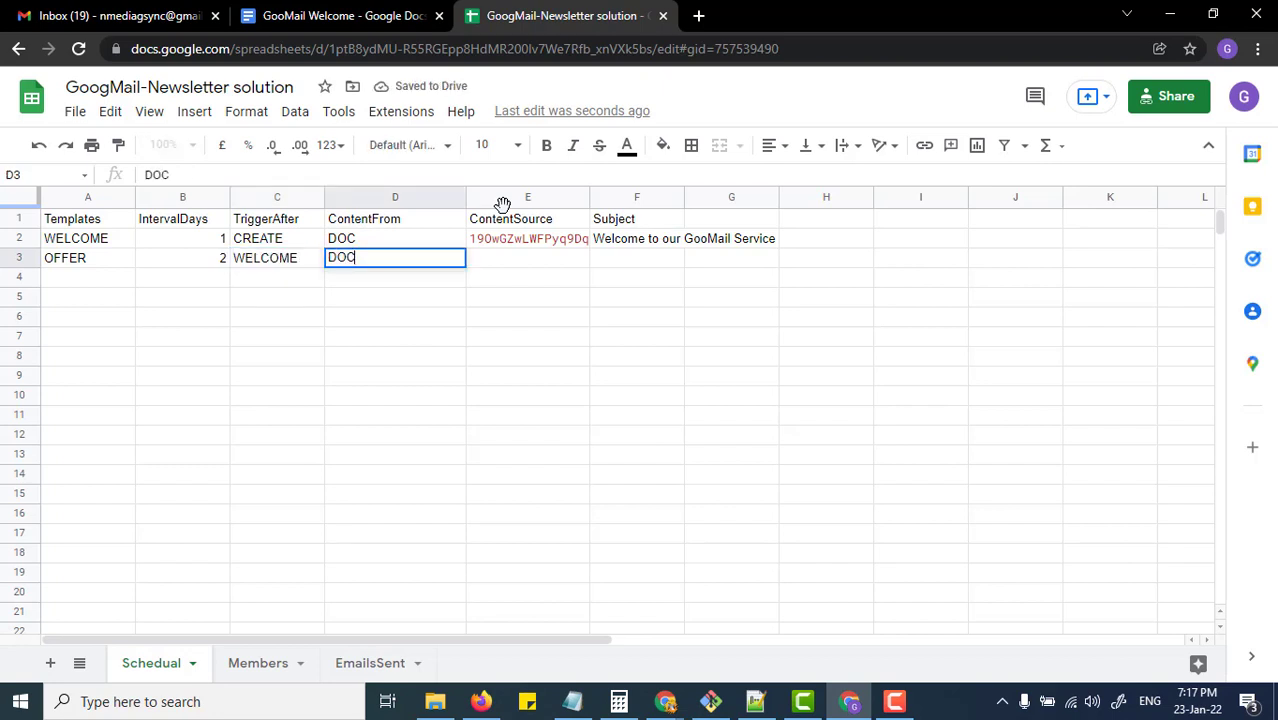
key(Tab)
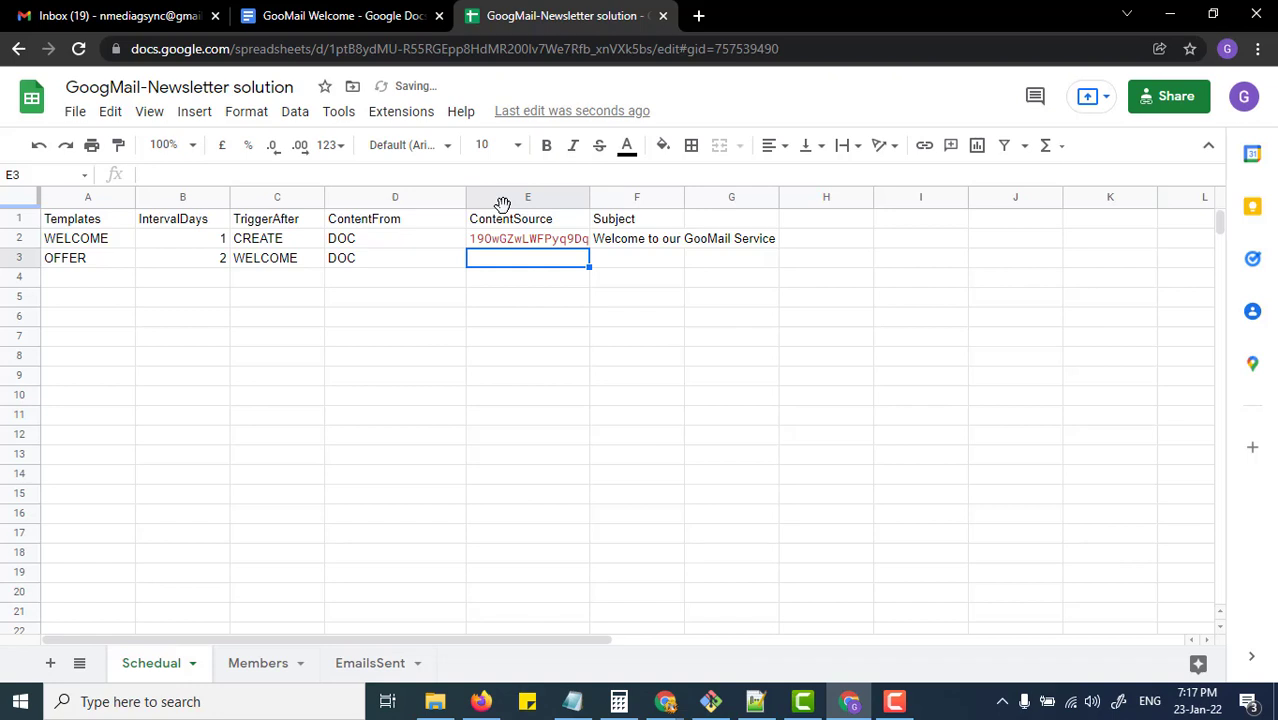
key(Left)
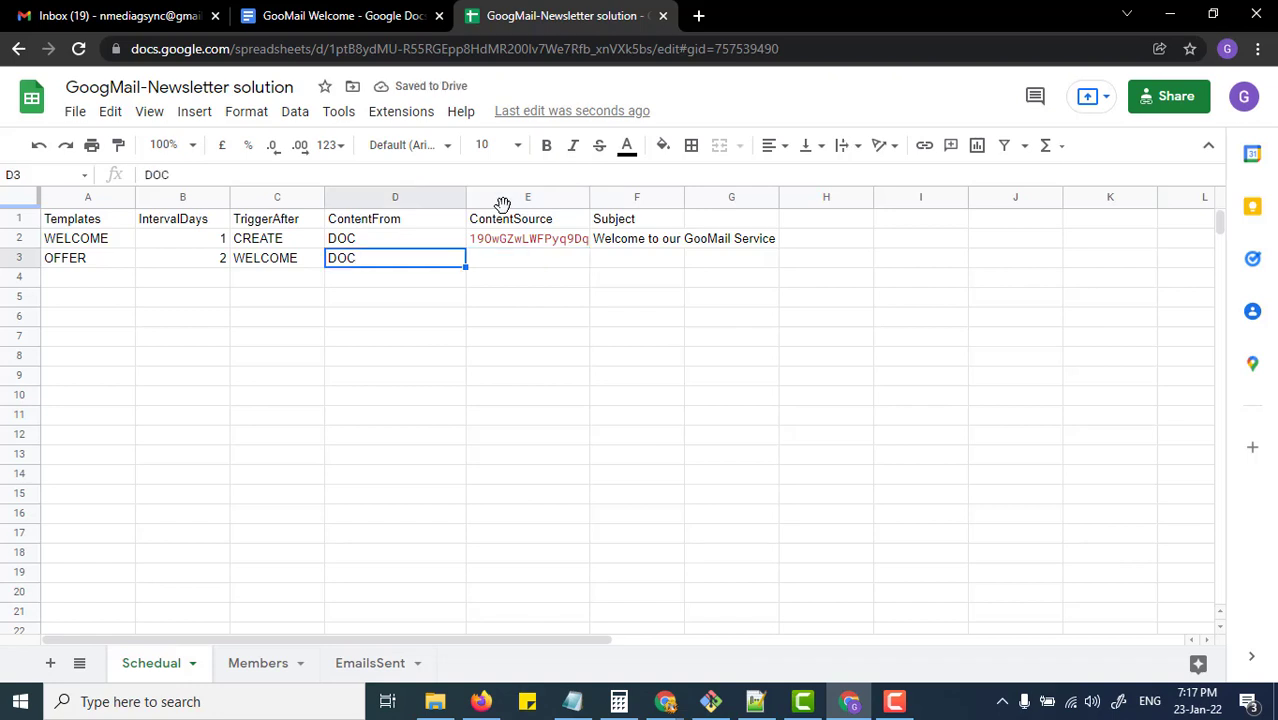
Step: Open the GooMail Offer document from Docs home and select its ID in the URL
click(312, 16)
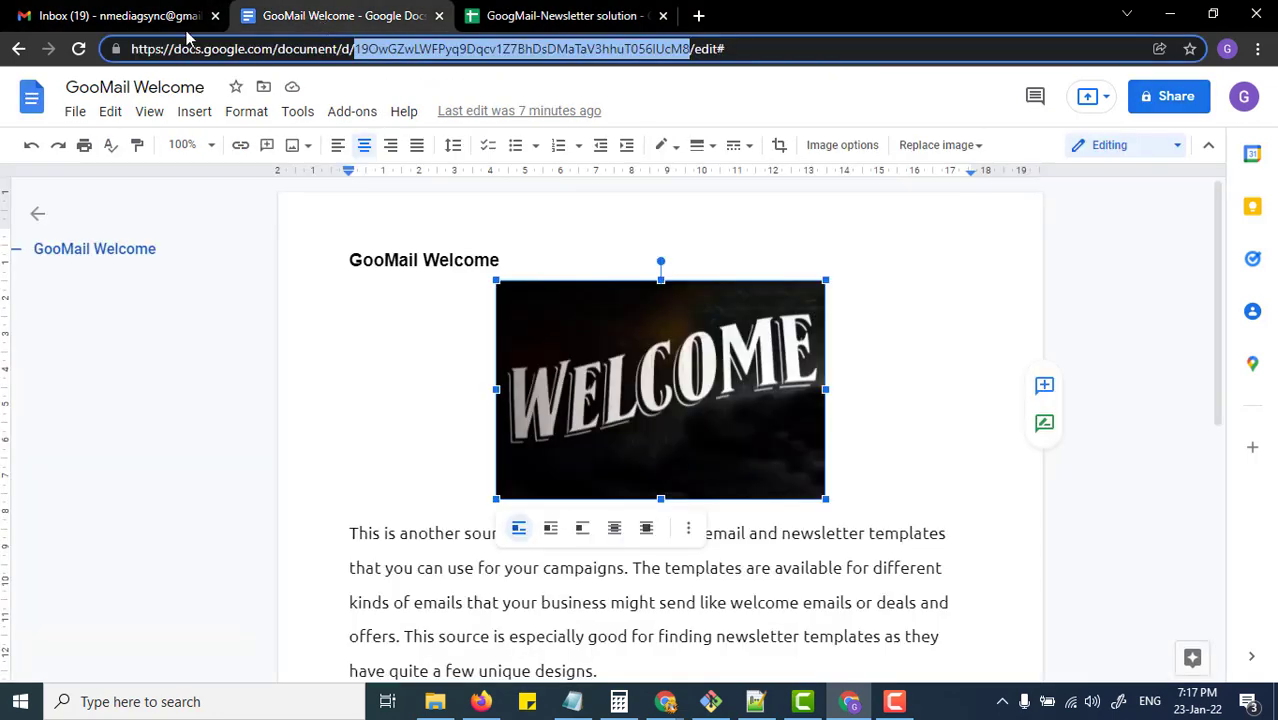
click(16, 50)
scroll(494, 362, down, 1)
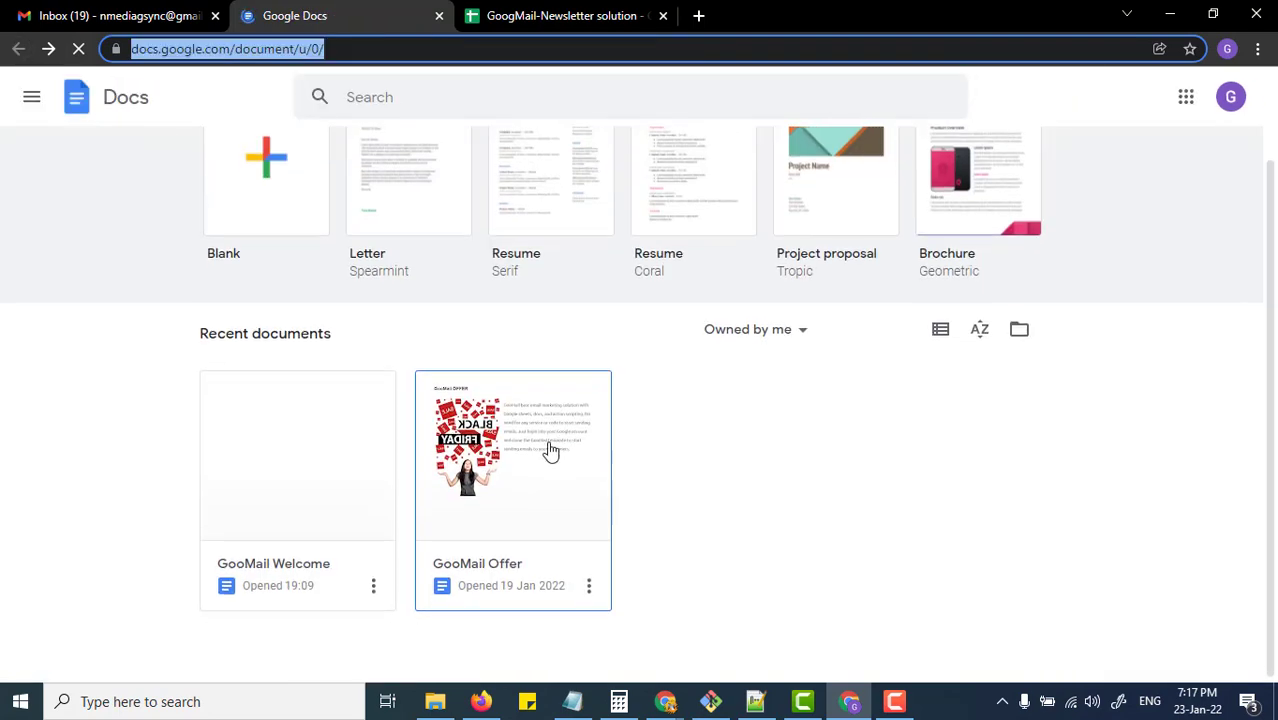
click(322, 475)
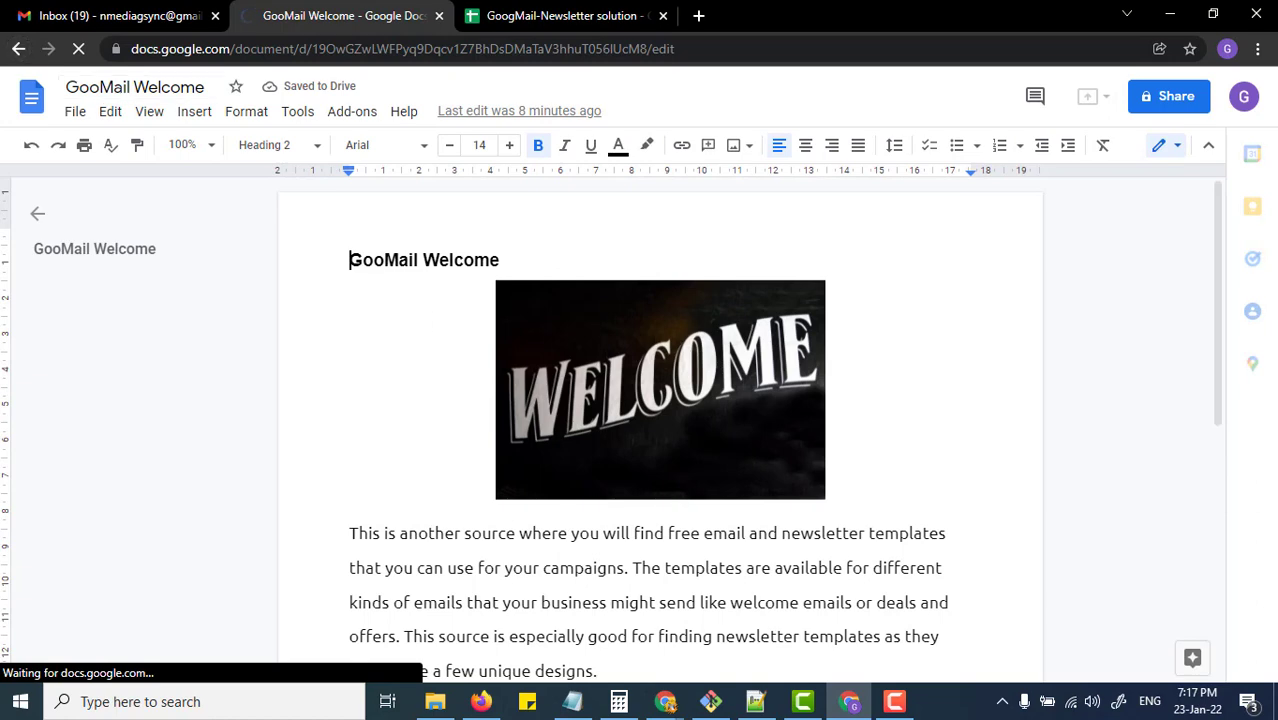
click(18, 48)
click(514, 473)
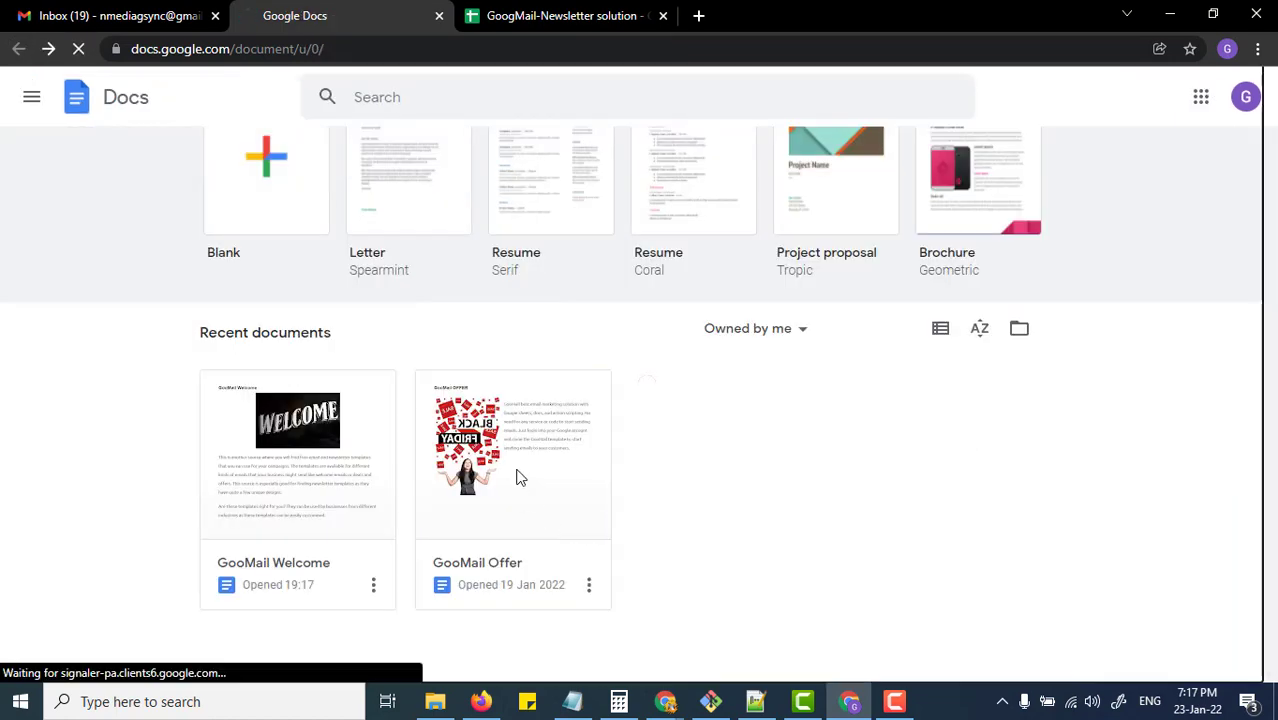
click(478, 49)
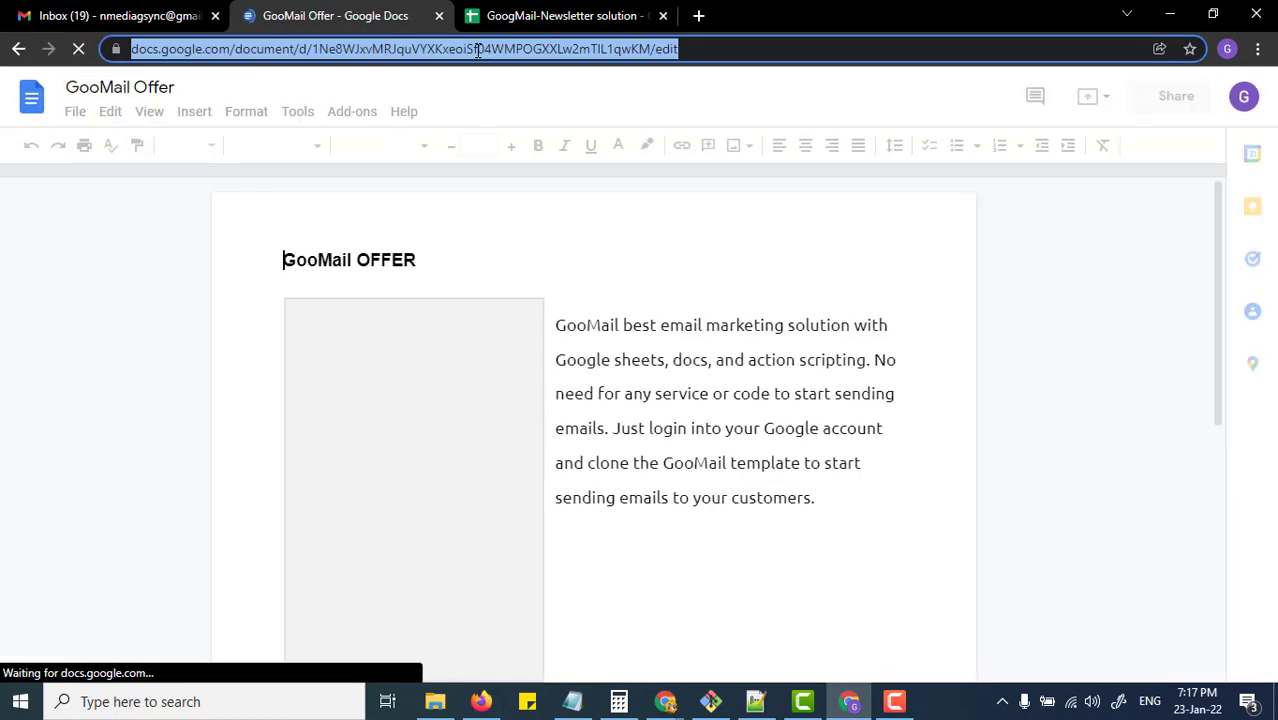
double_click(478, 49)
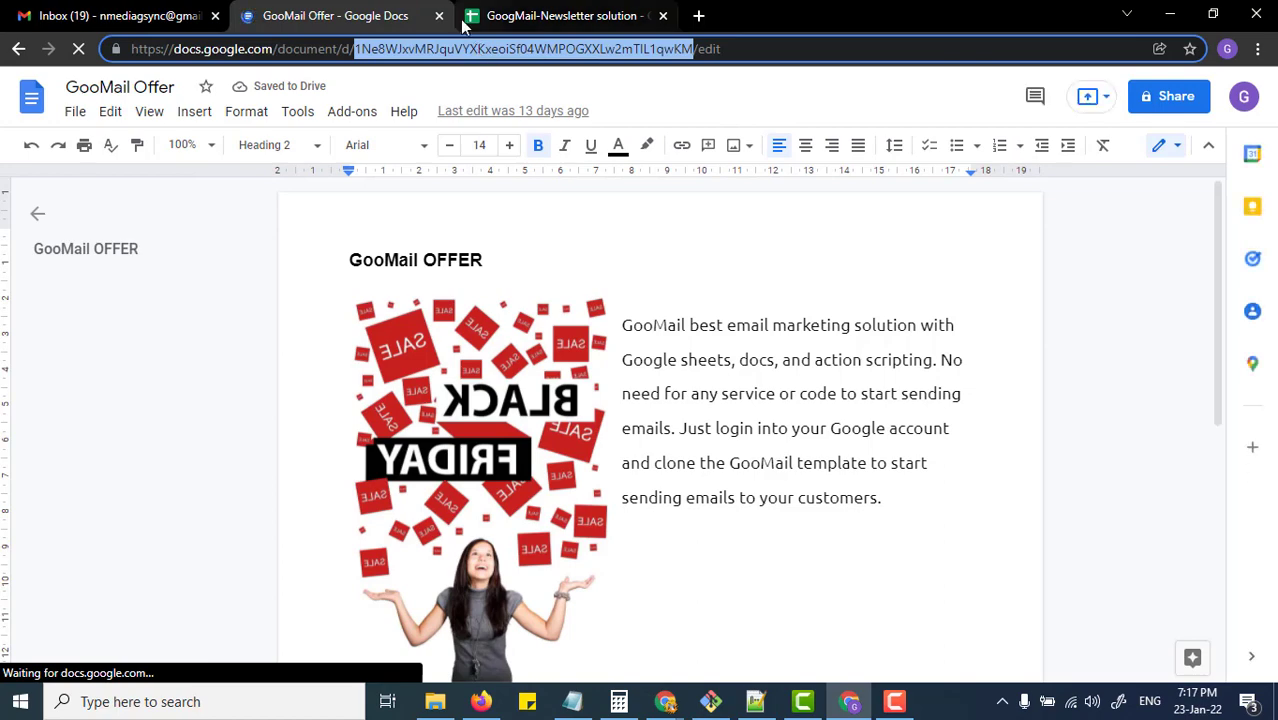
Step: Paste the Offer ID into E3 and set subject 'We have a special OFFER for you.'
click(520, 15)
click(504, 257)
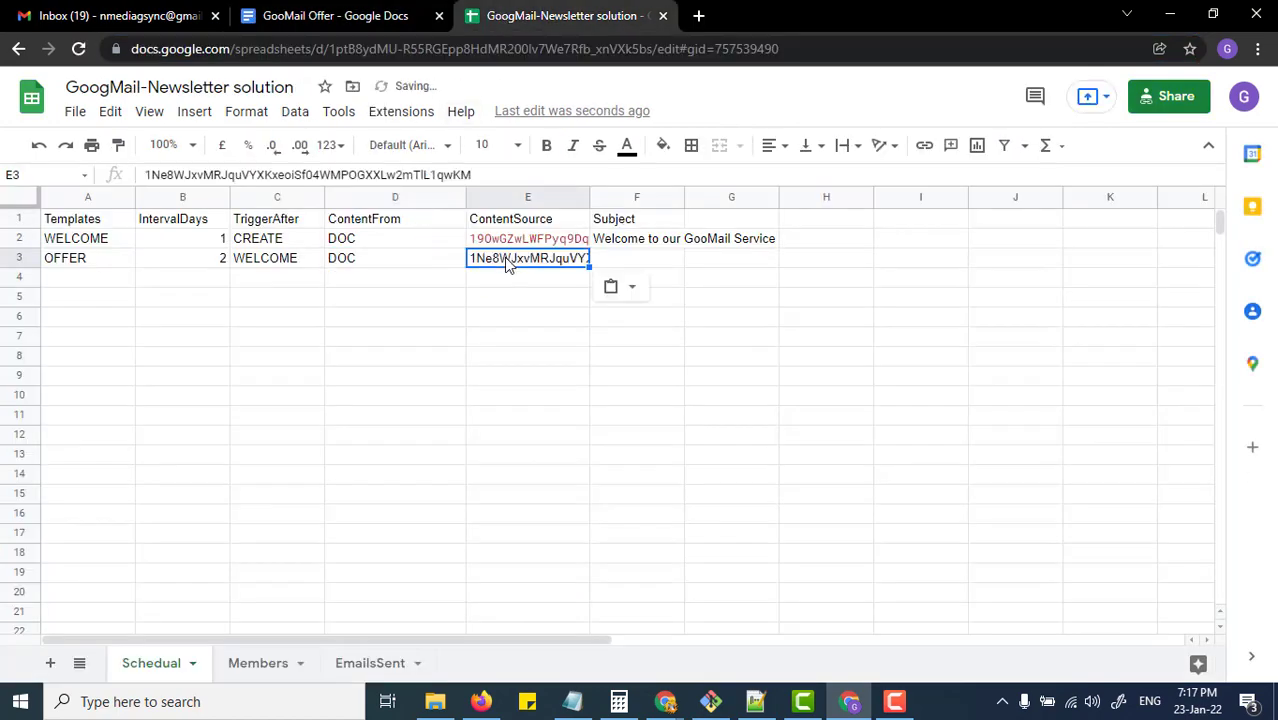
key(Tab)
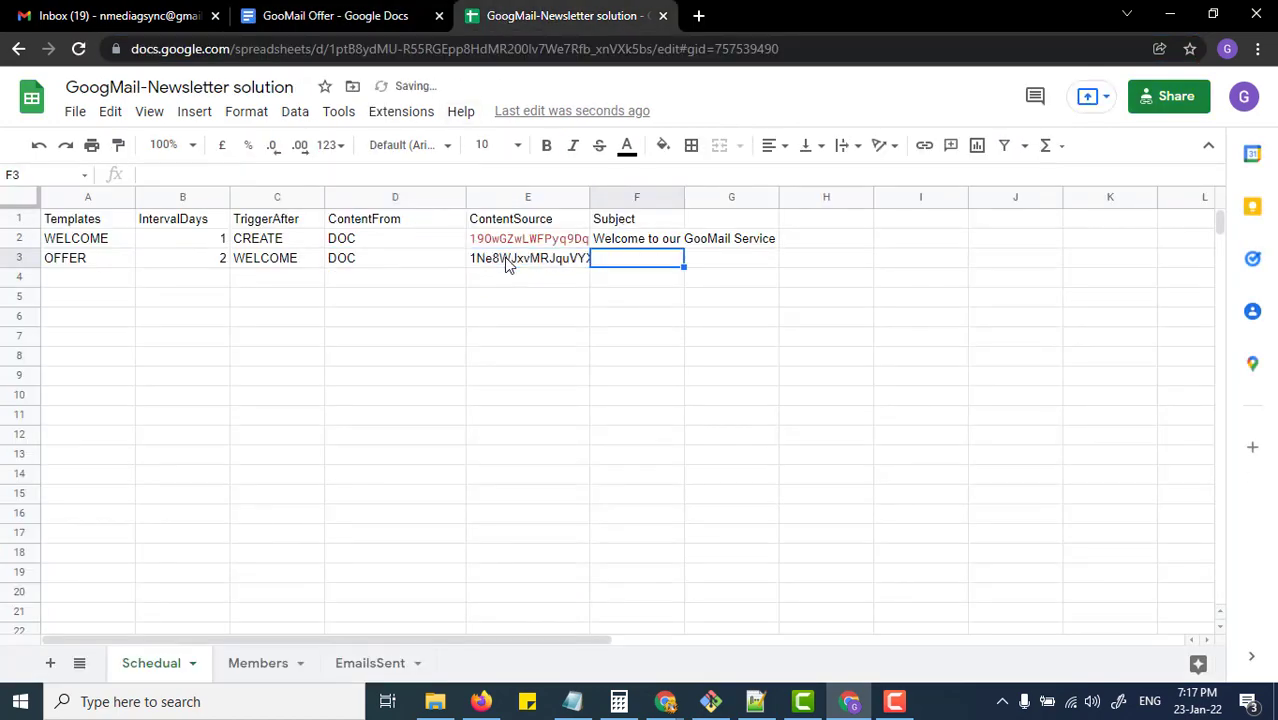
text(We )
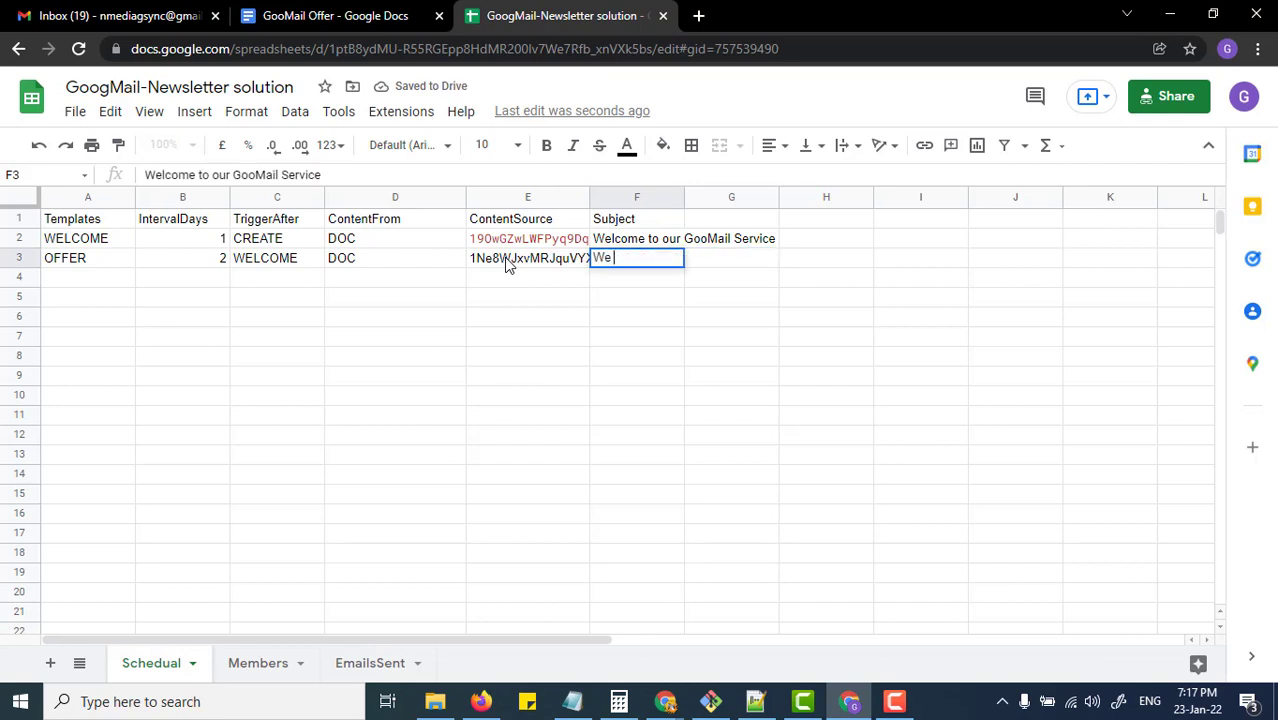
text(have a sp)
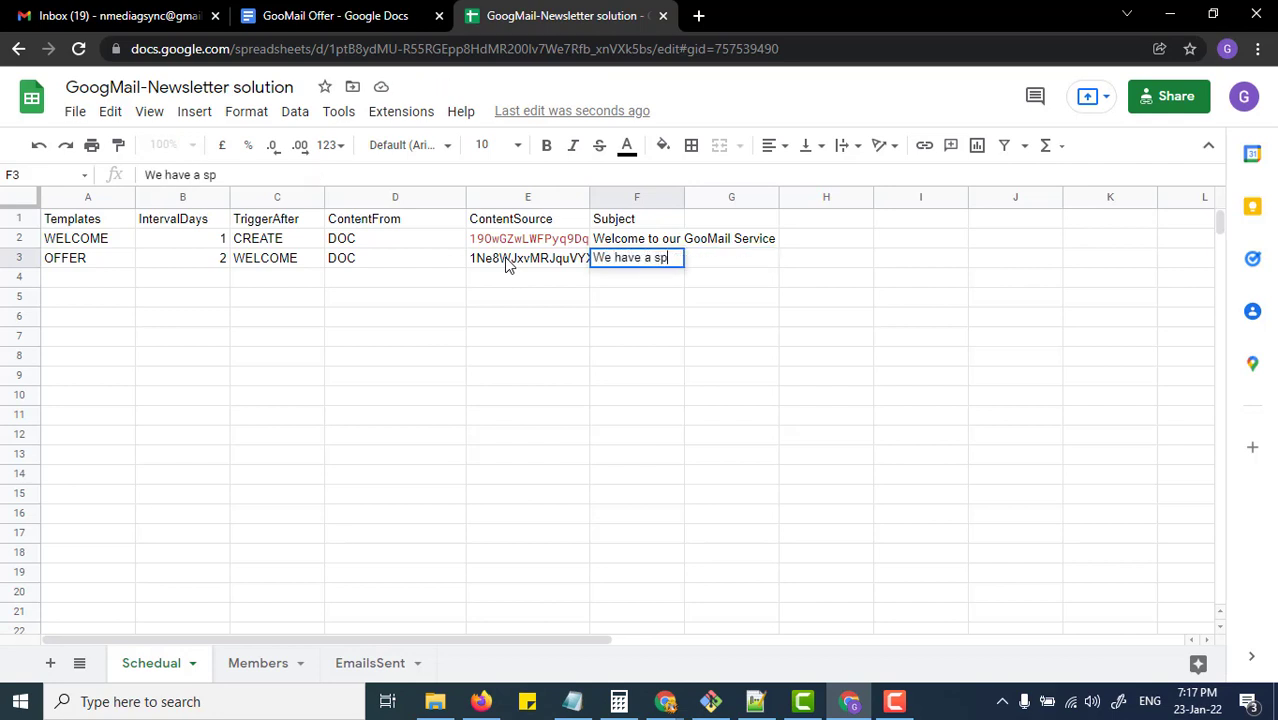
text(ecial OFFER)
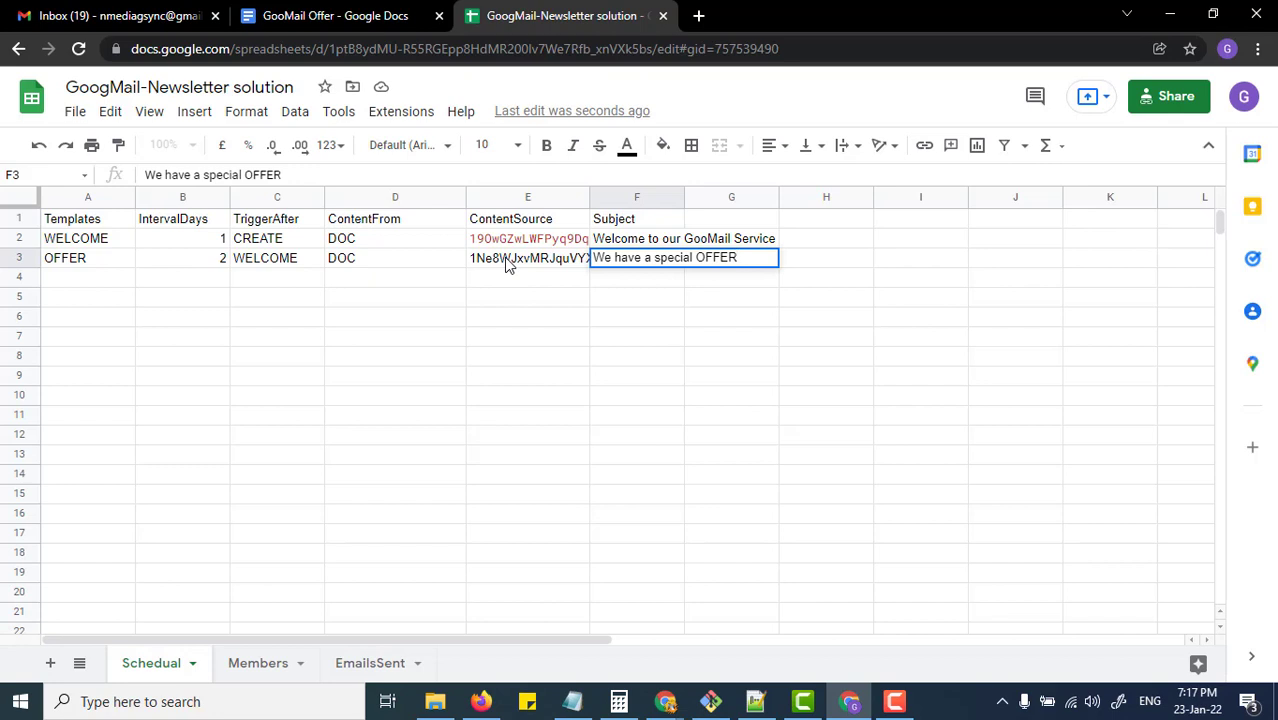
text( for you.)
key(Return)
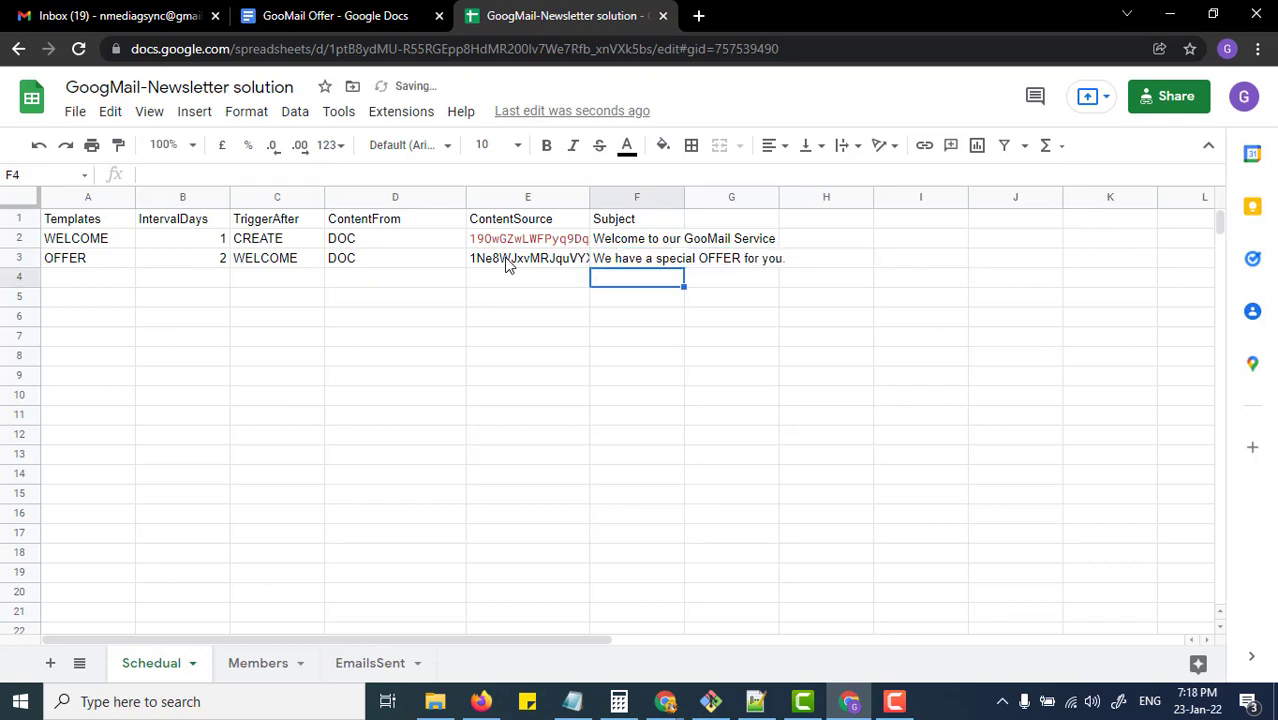
Step: Review the WELCOME and OFFER row values, ending on row 4's ContentFrom cell
key(Up)
key(Up)
key(Down)
key(Left)
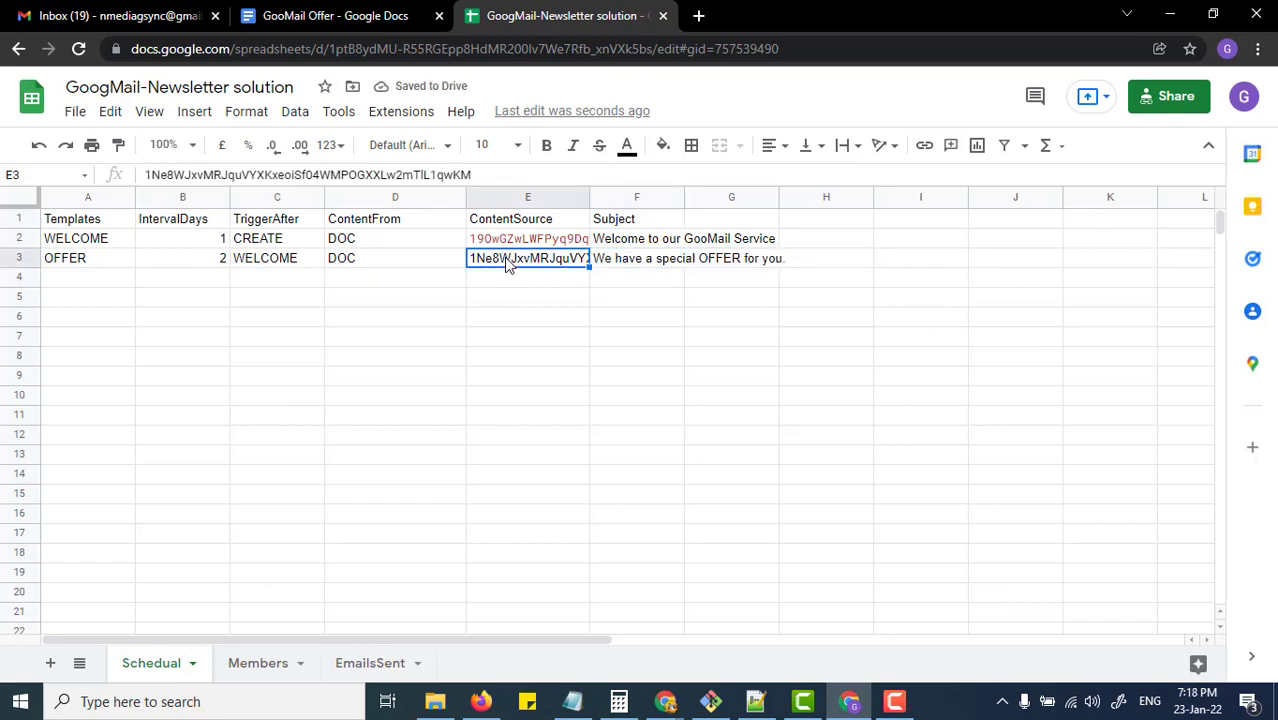
key(Left)
key(Left)
key(Left)
key(Left)
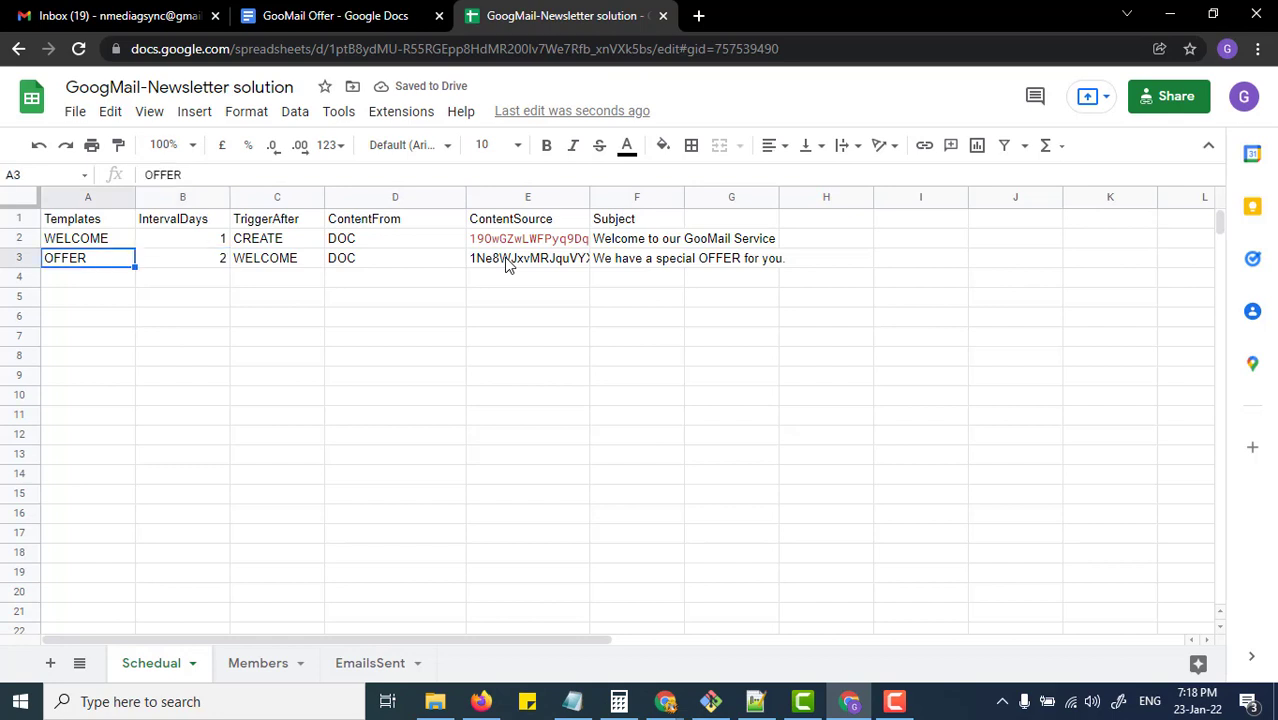
key(Up)
key(Right)
key(Right)
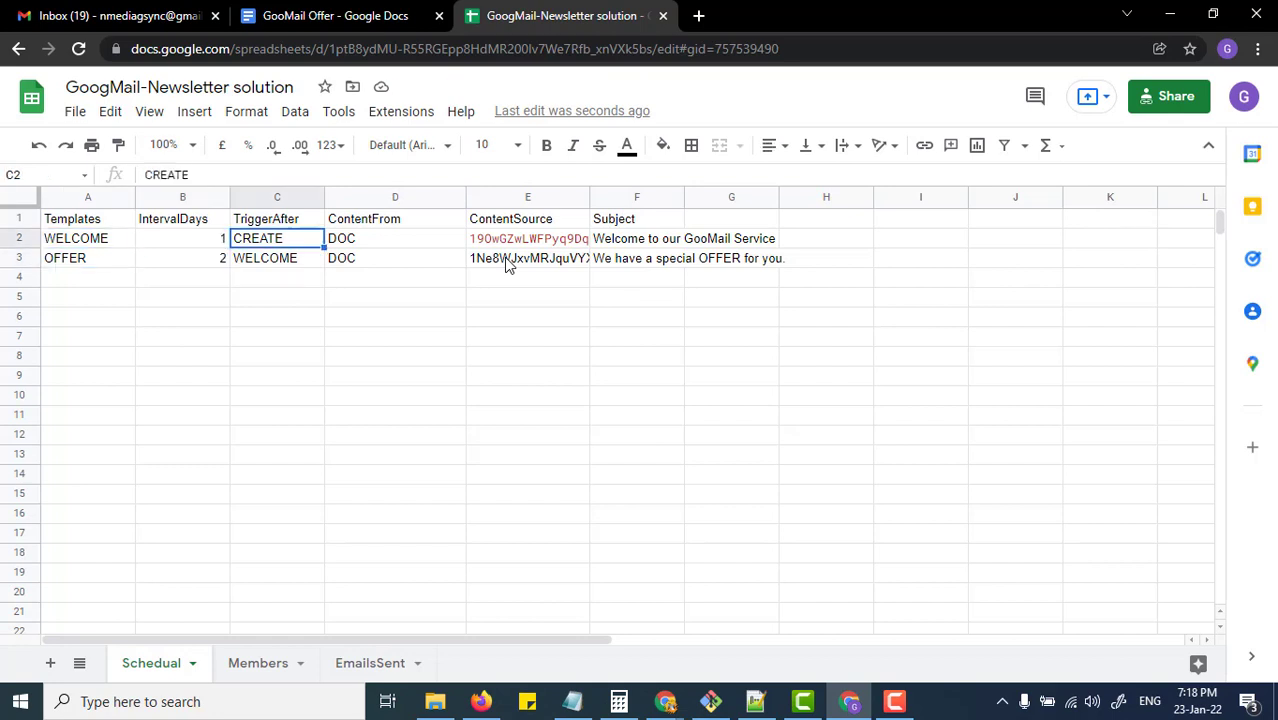
key(Down)
key(Left)
key(Down)
key(Up)
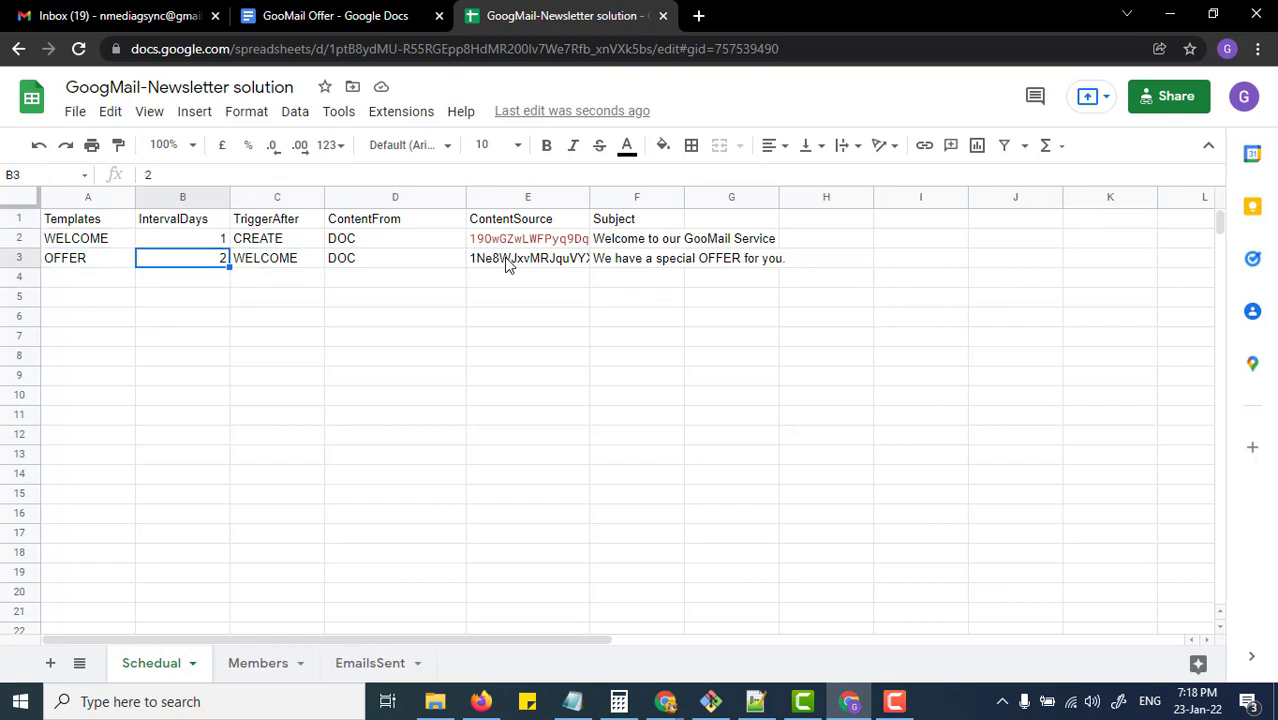
key(Right)
key(Right)
key(Down)
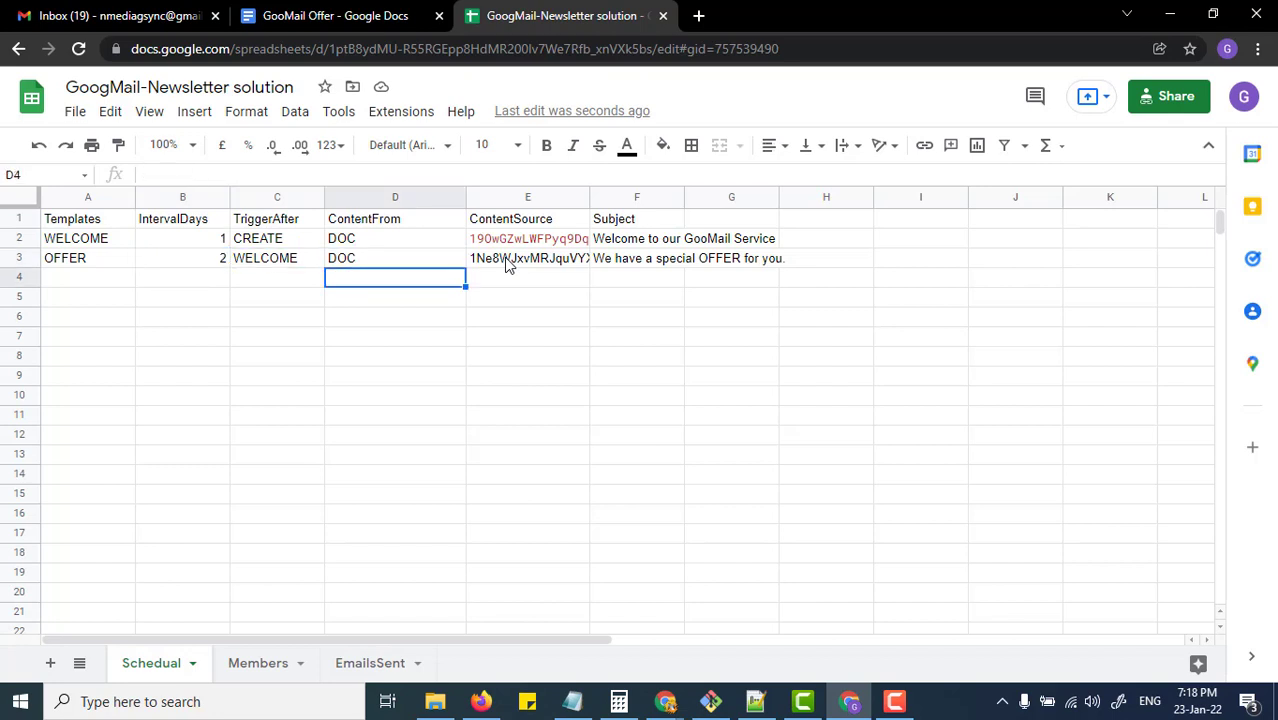
Step: Add a REMINDER row with content from HTML, interval 4, triggered after OFFER
text(HTML)
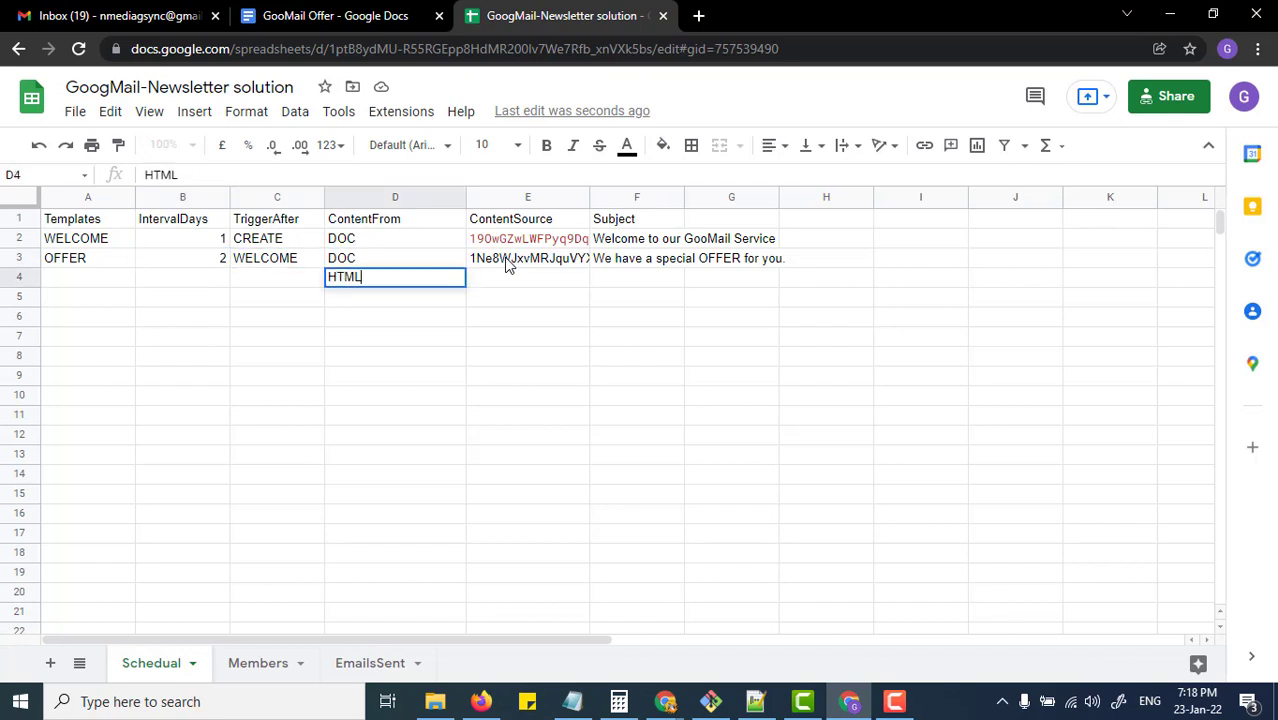
key(Left)
key(Left)
key(Left)
text(REMINDER)
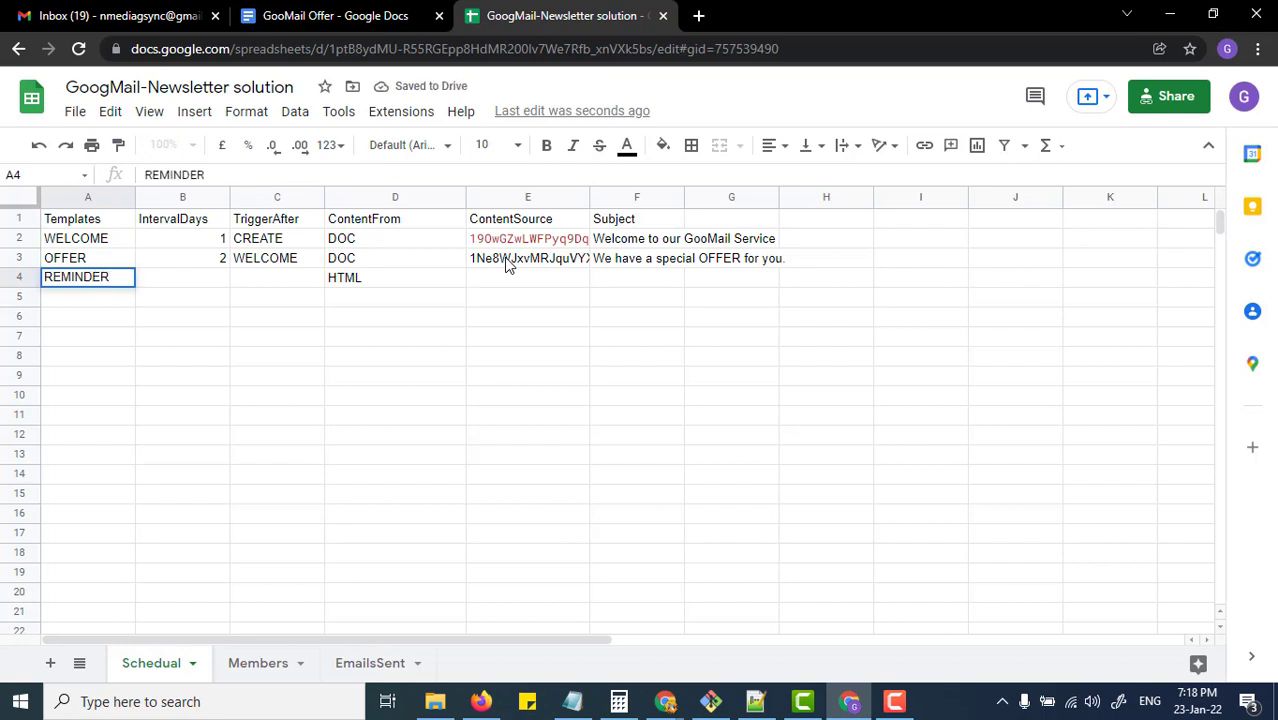
key(Tab)
text(4)
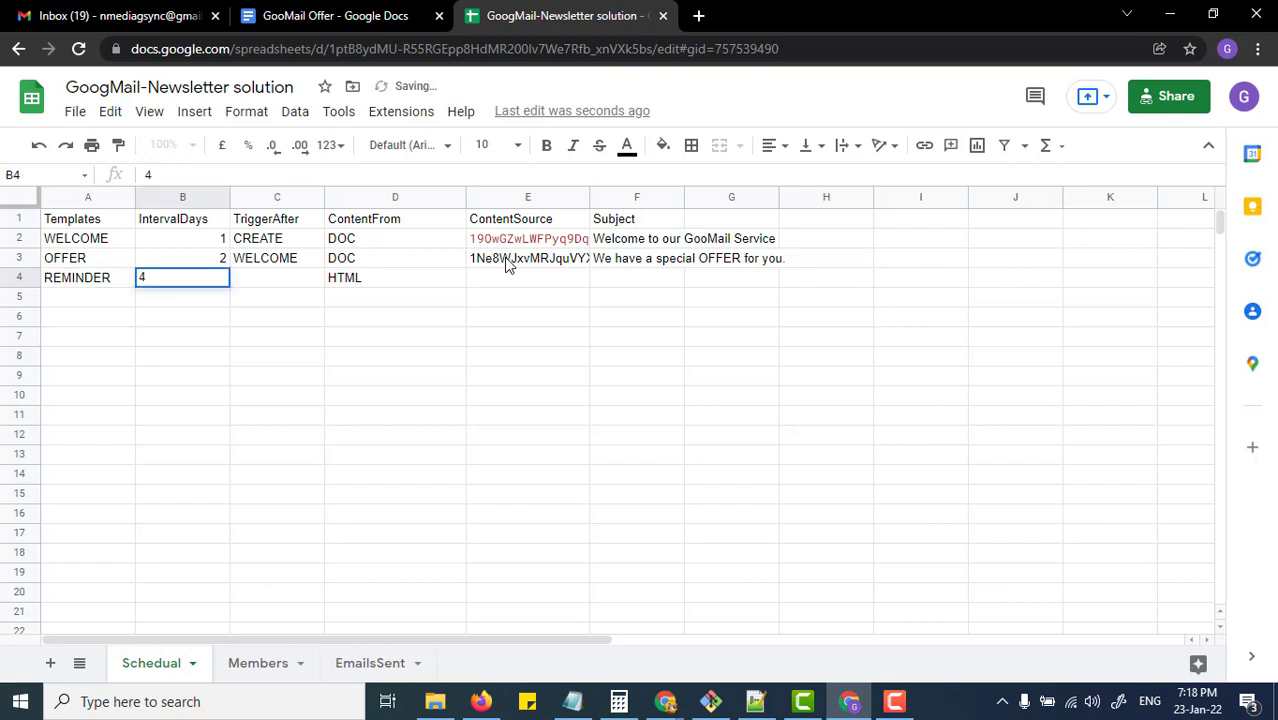
key(Tab)
text(OFFER)
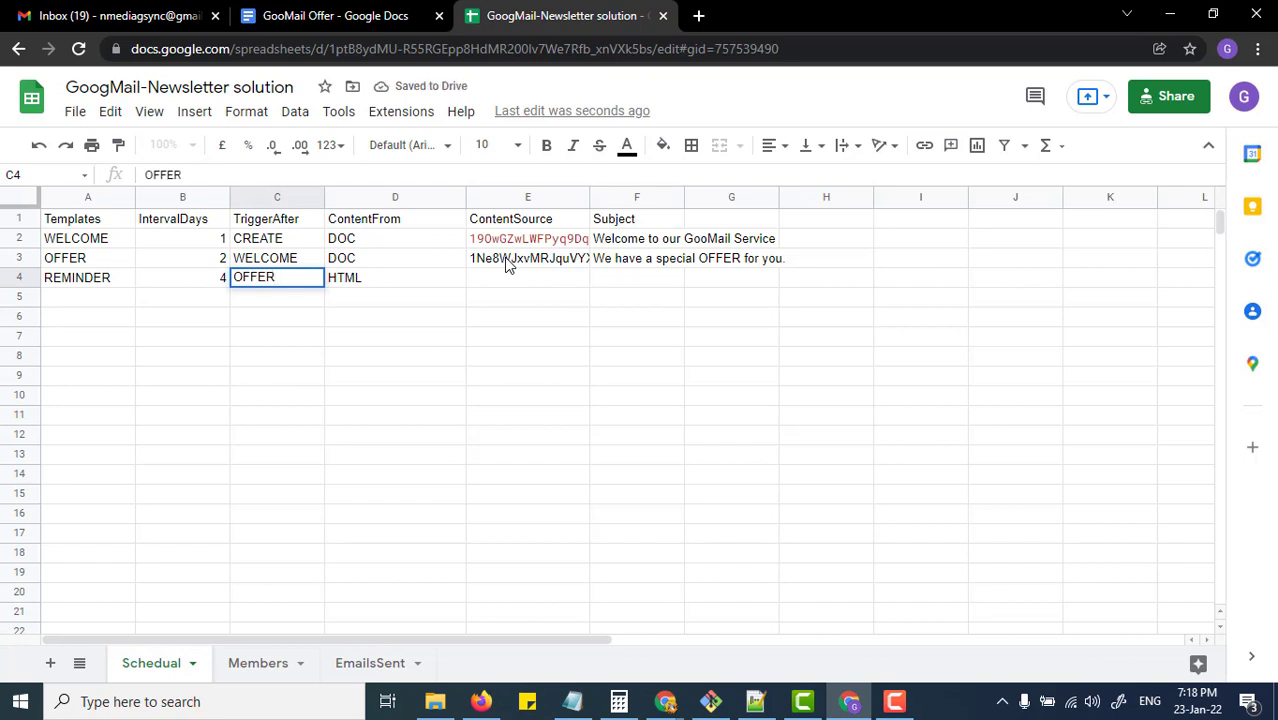
key(Tab)
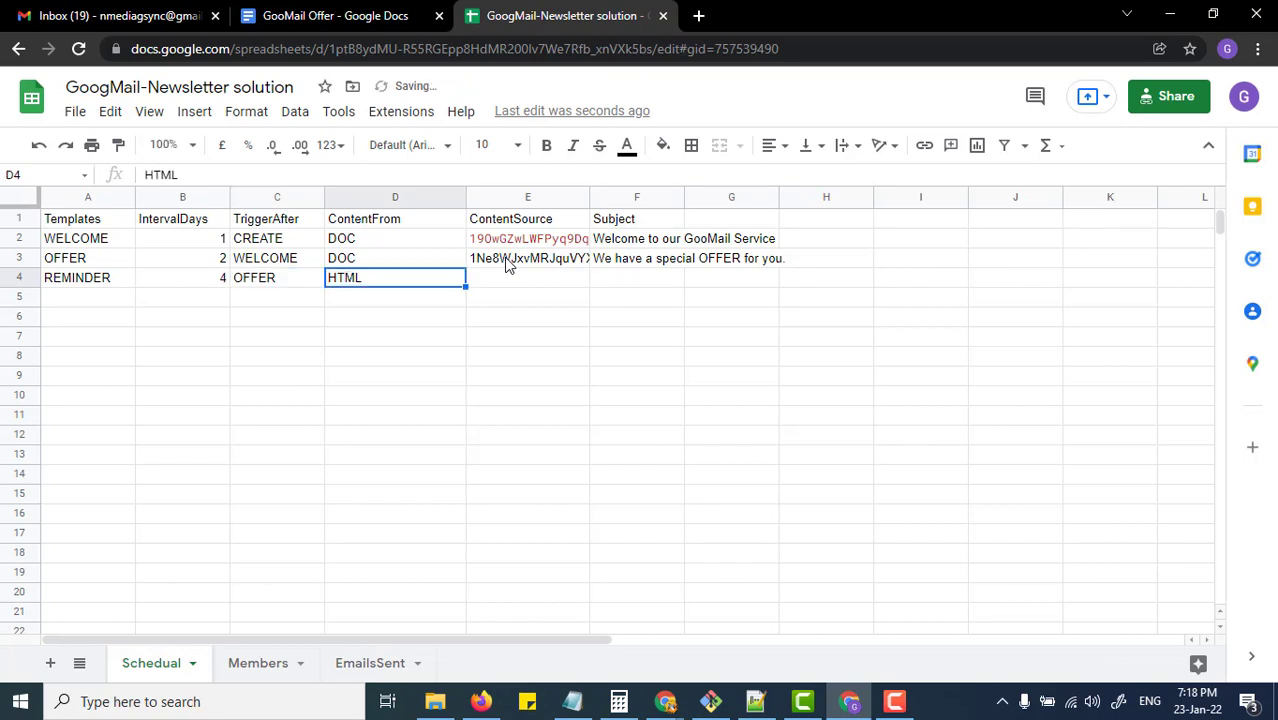
key(Tab)
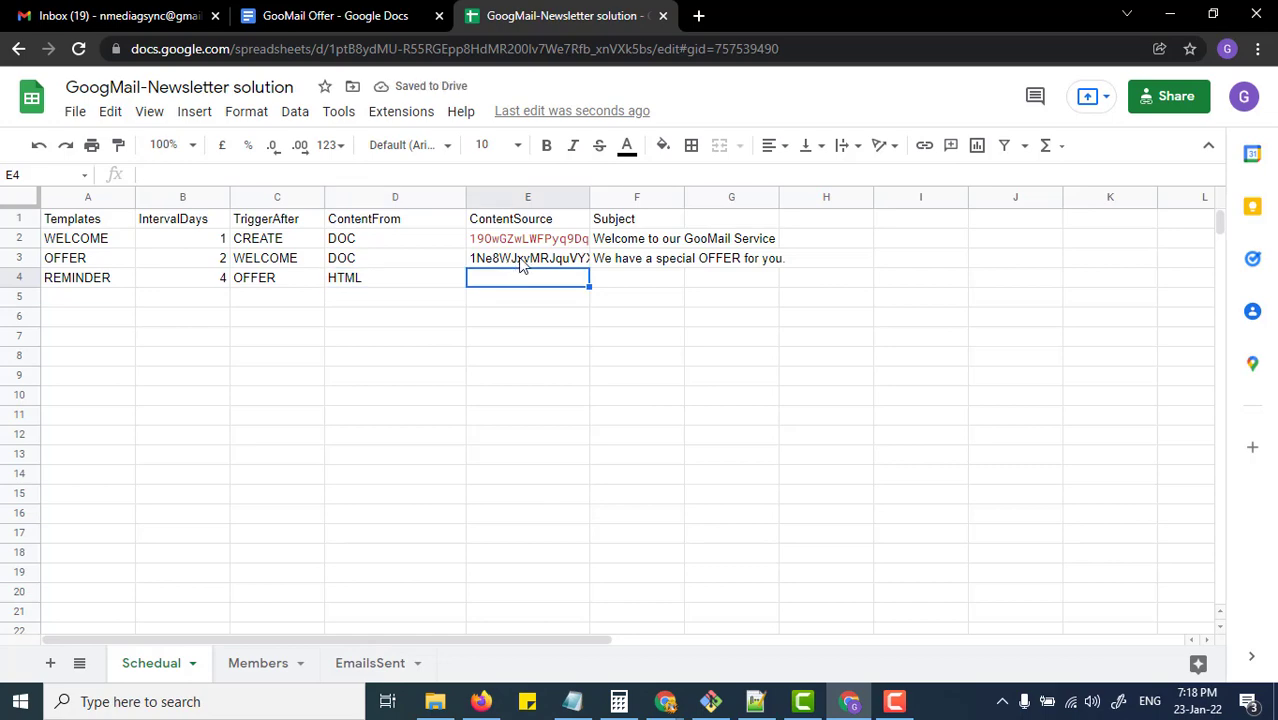
click(297, 17)
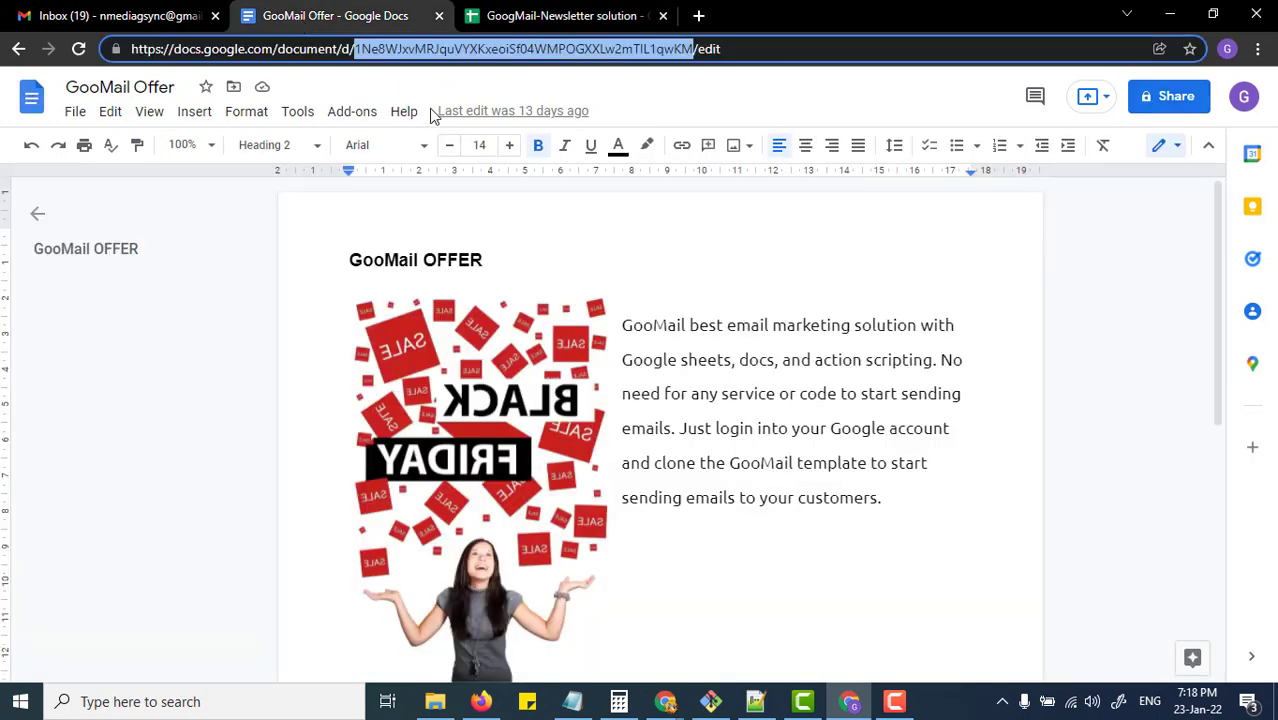
click(492, 16)
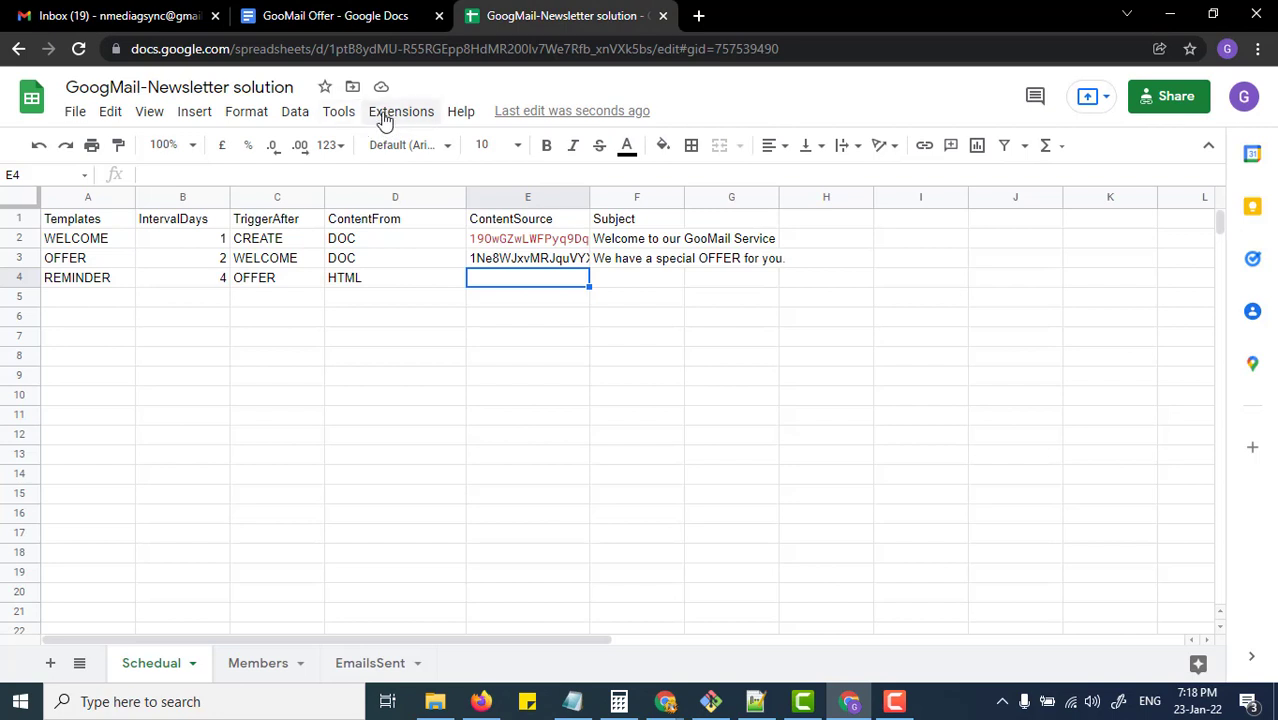
Step: Open the spreadsheet's bound GooMail Apps Script project and its REMINDER.html file
click(400, 112)
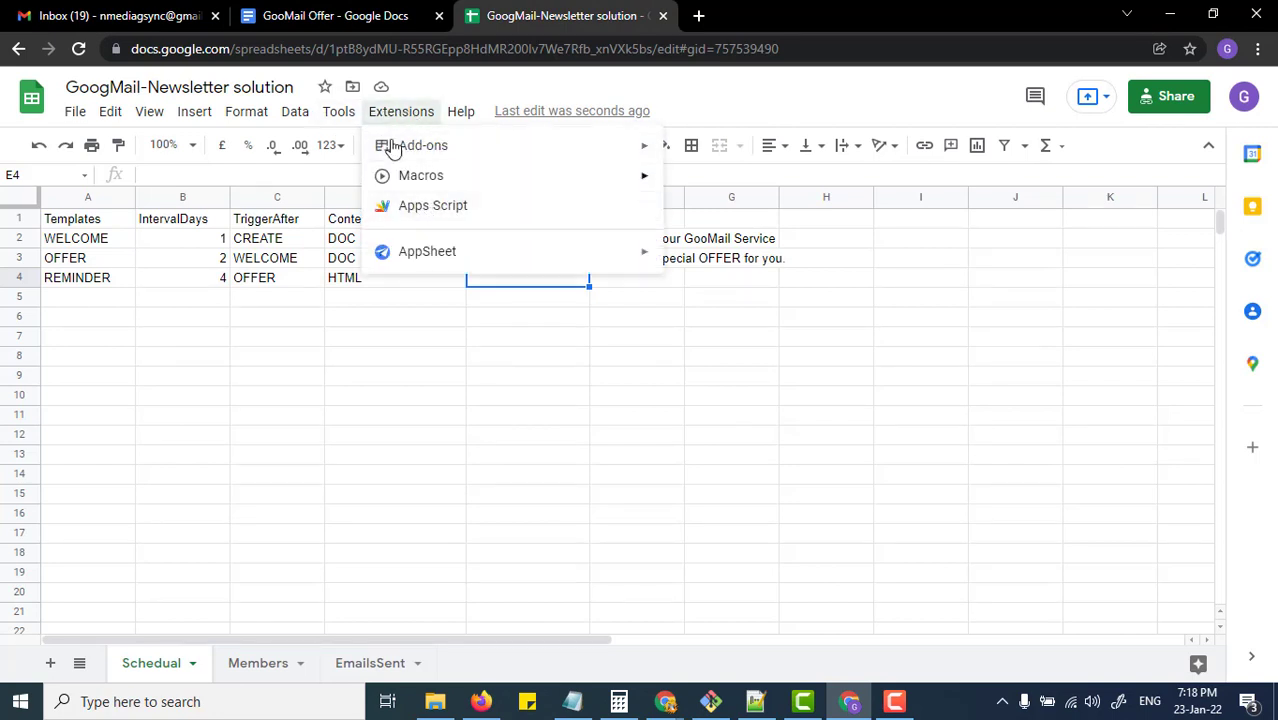
click(432, 212)
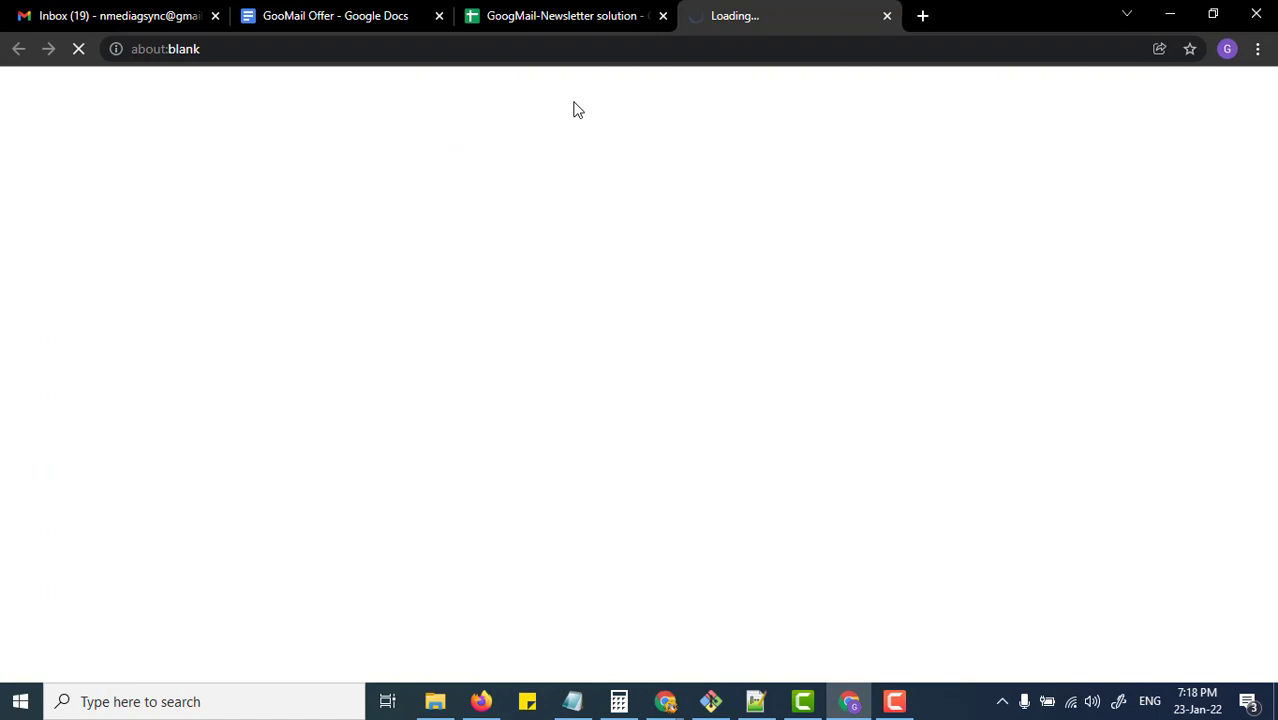
drag(756, 23, 313, 13)
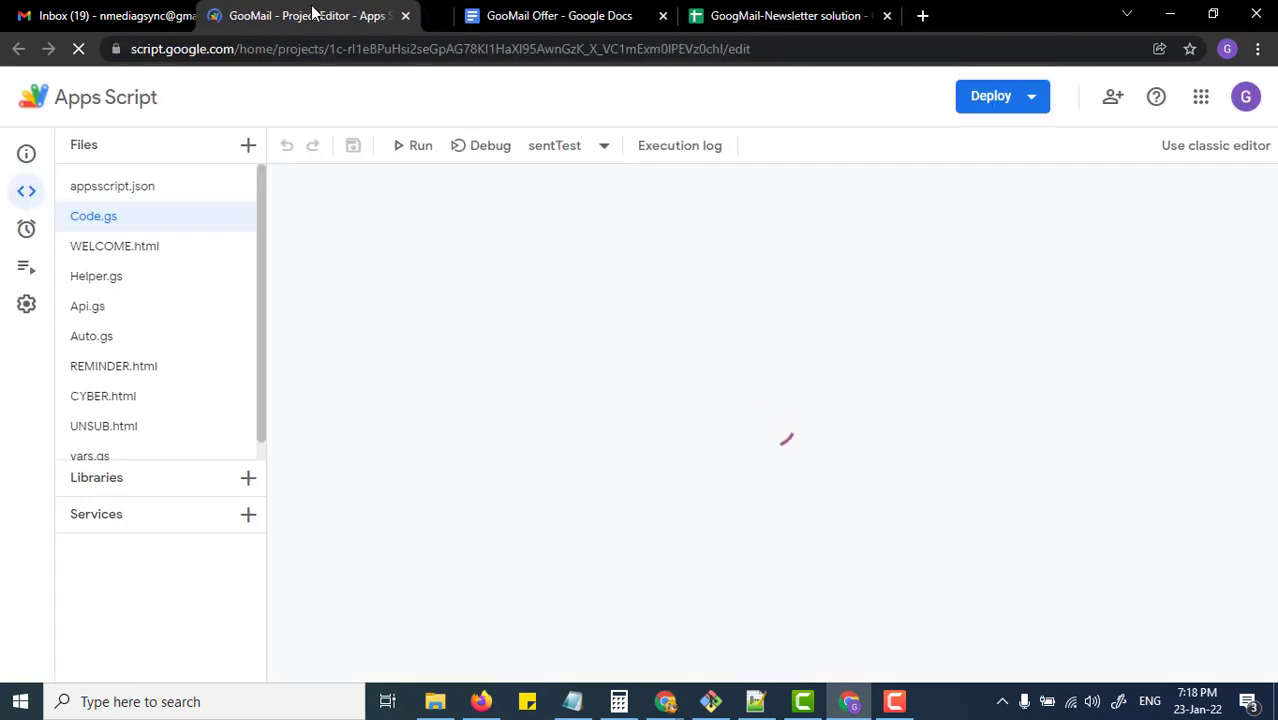
scroll(265, 228, down, 1)
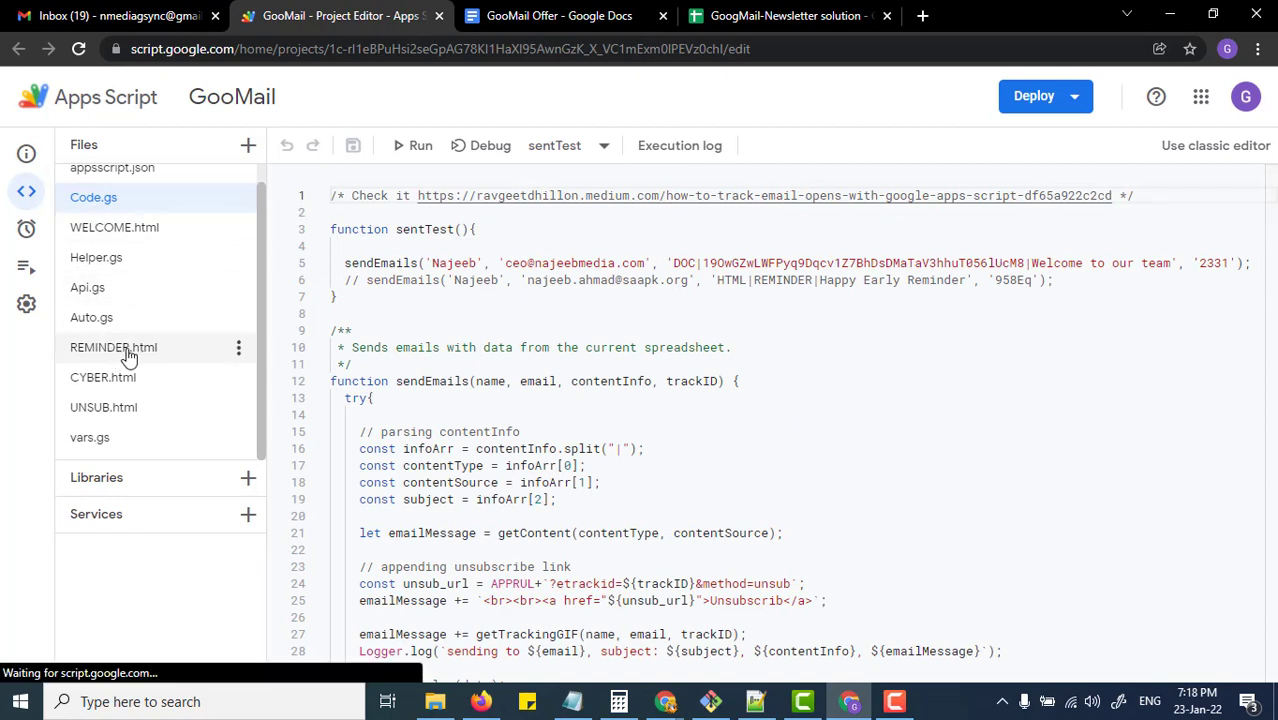
click(248, 146)
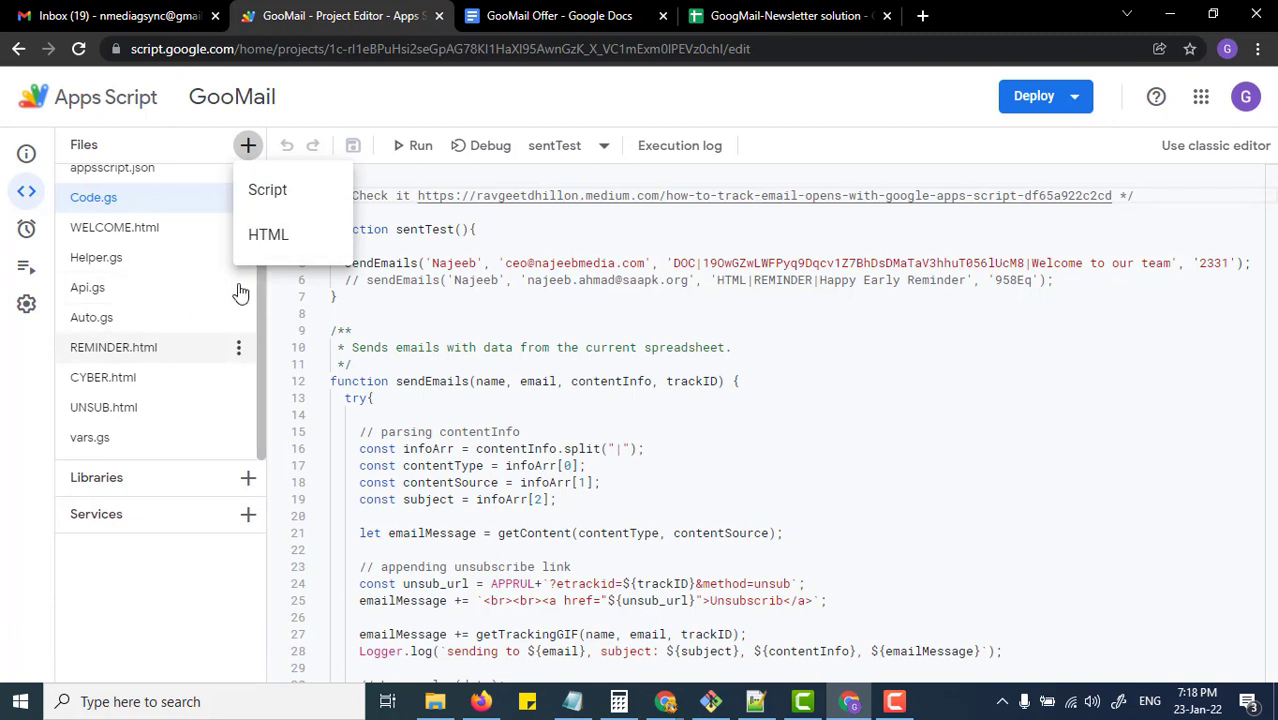
click(136, 354)
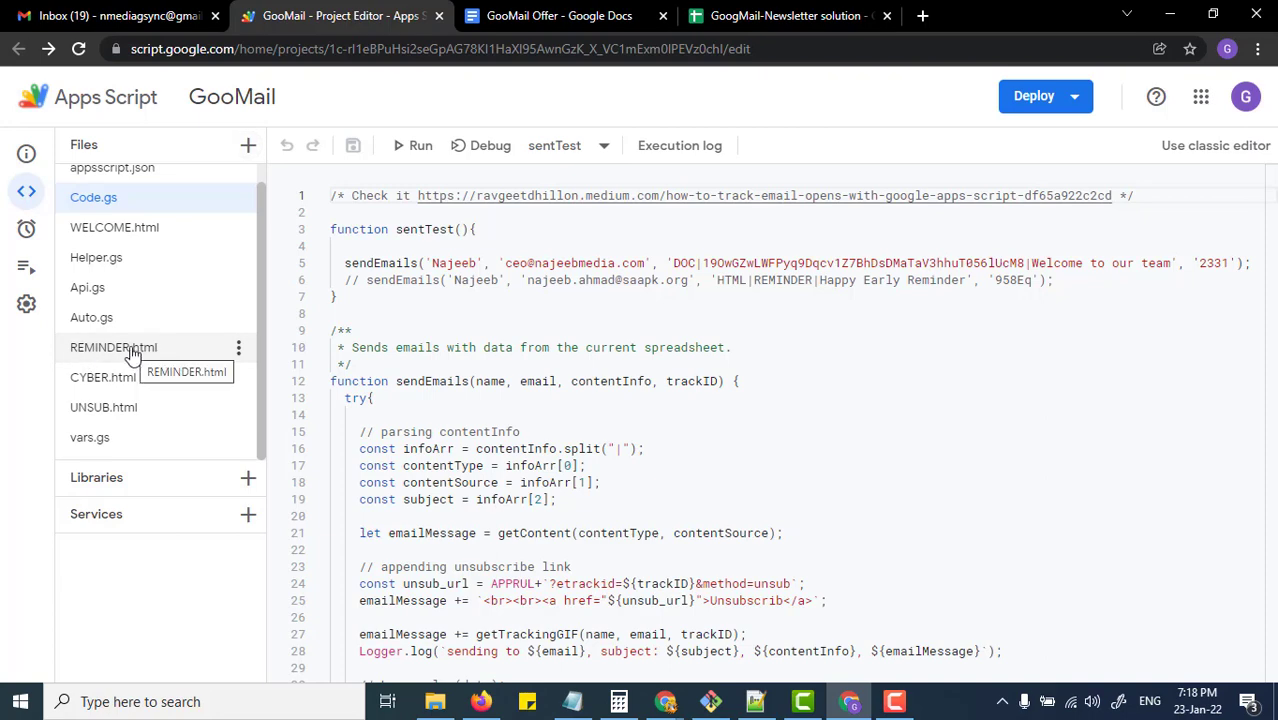
click(133, 356)
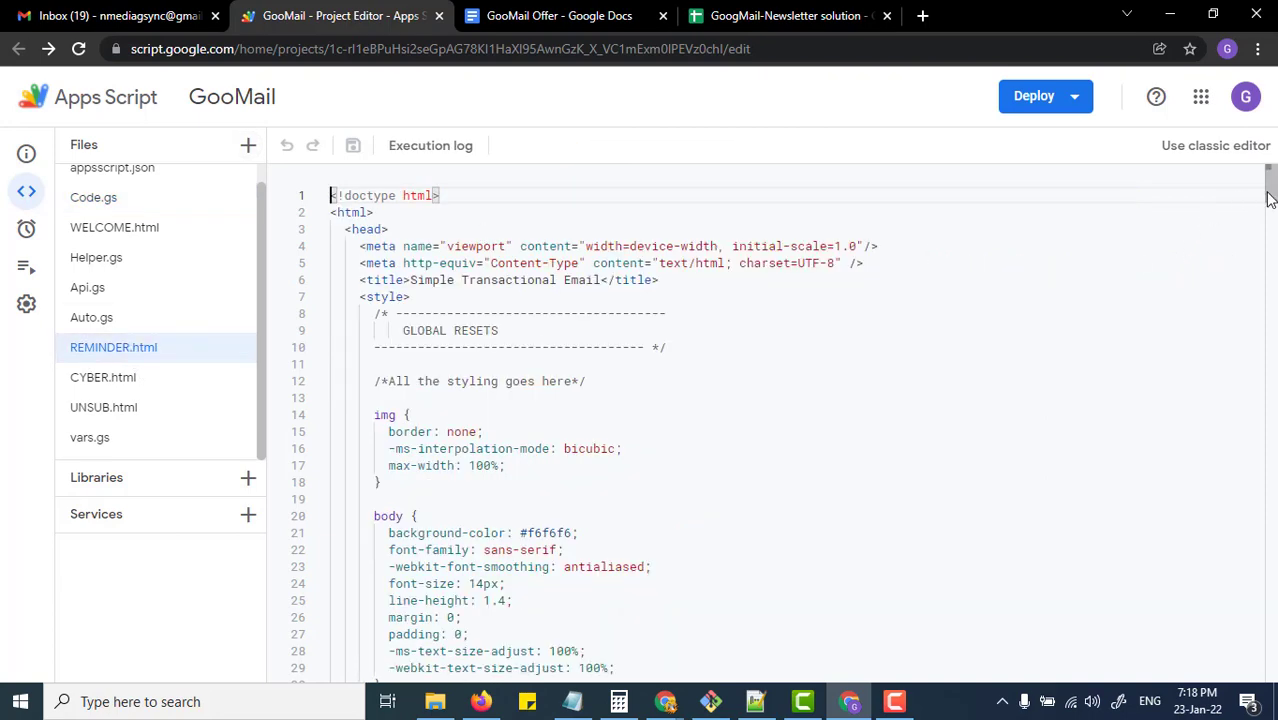
Step: Replace the preheader 'You are being reminder...' with 'We have coold reminder..' and save
drag(1268, 193, 1272, 596)
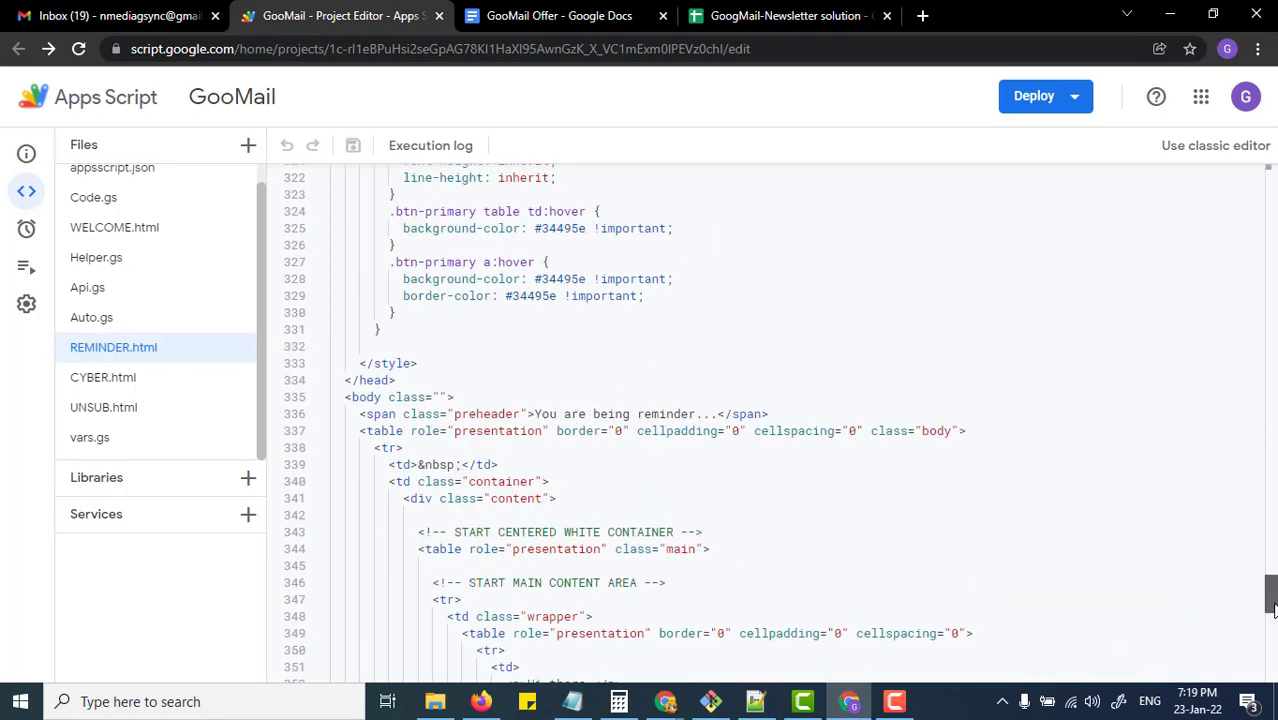
scroll(724, 391, down, 1)
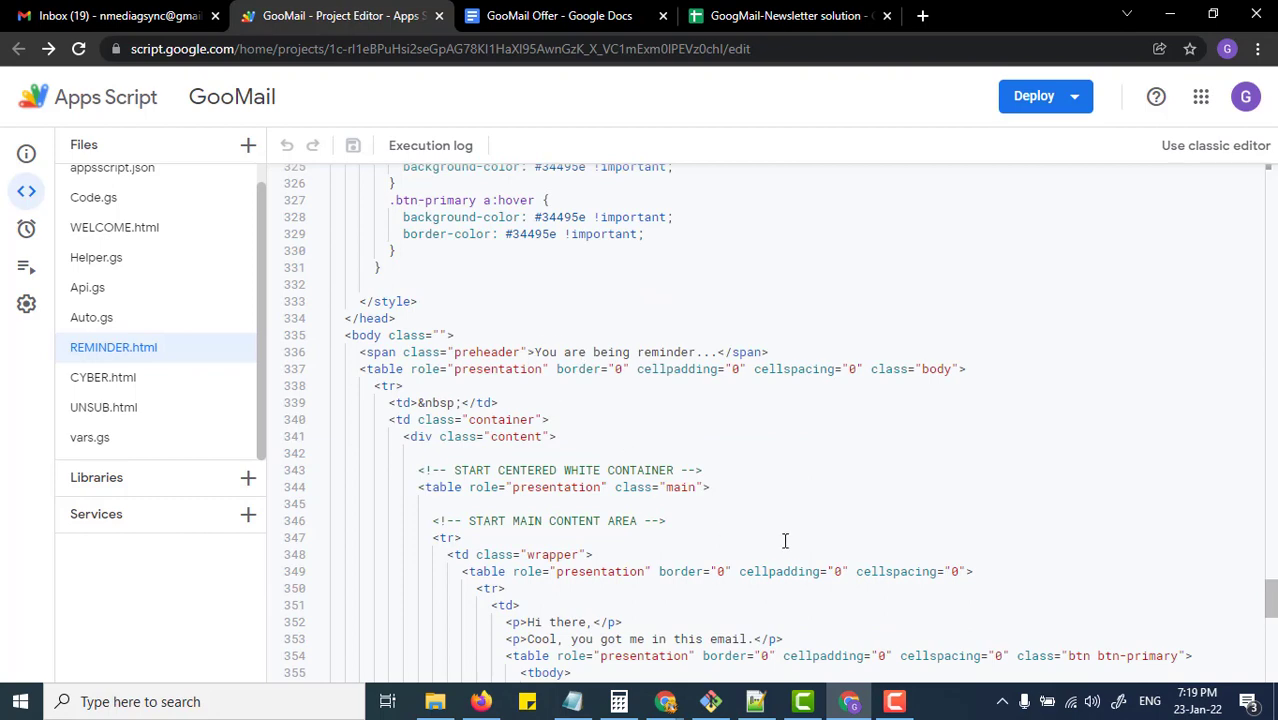
scroll(785, 540, down, 1)
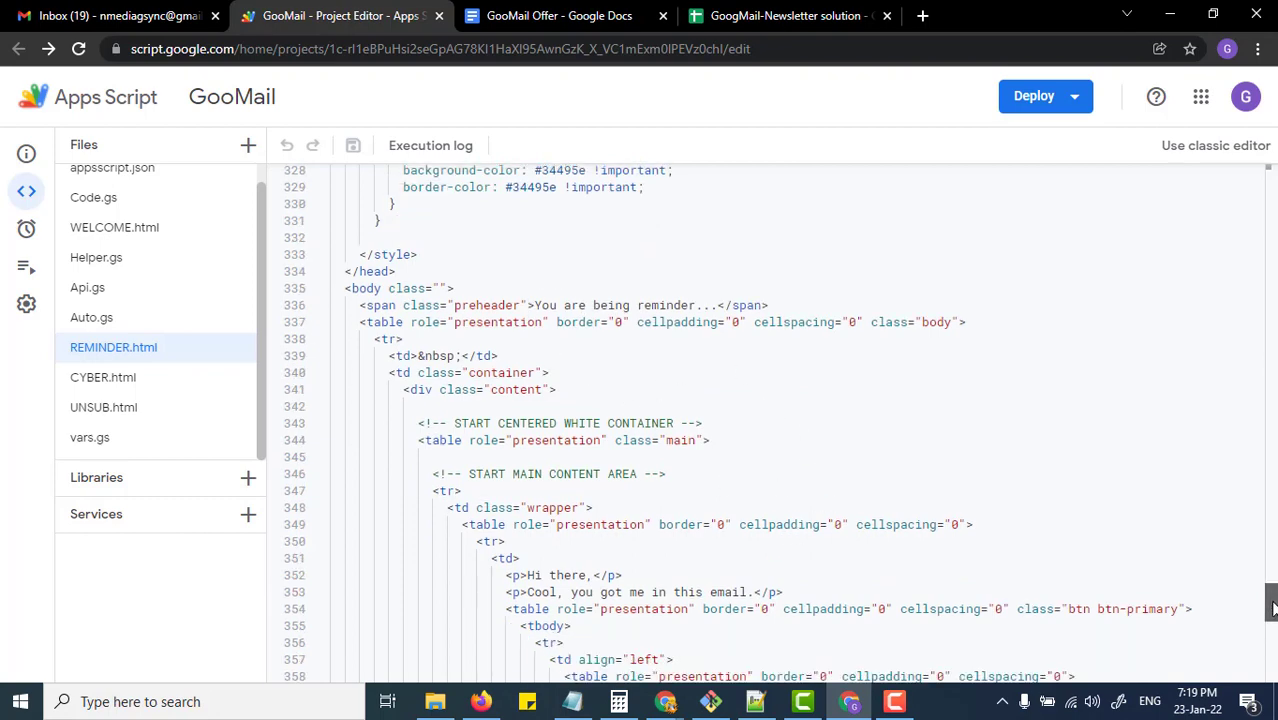
drag(1272, 622, 1272, 597)
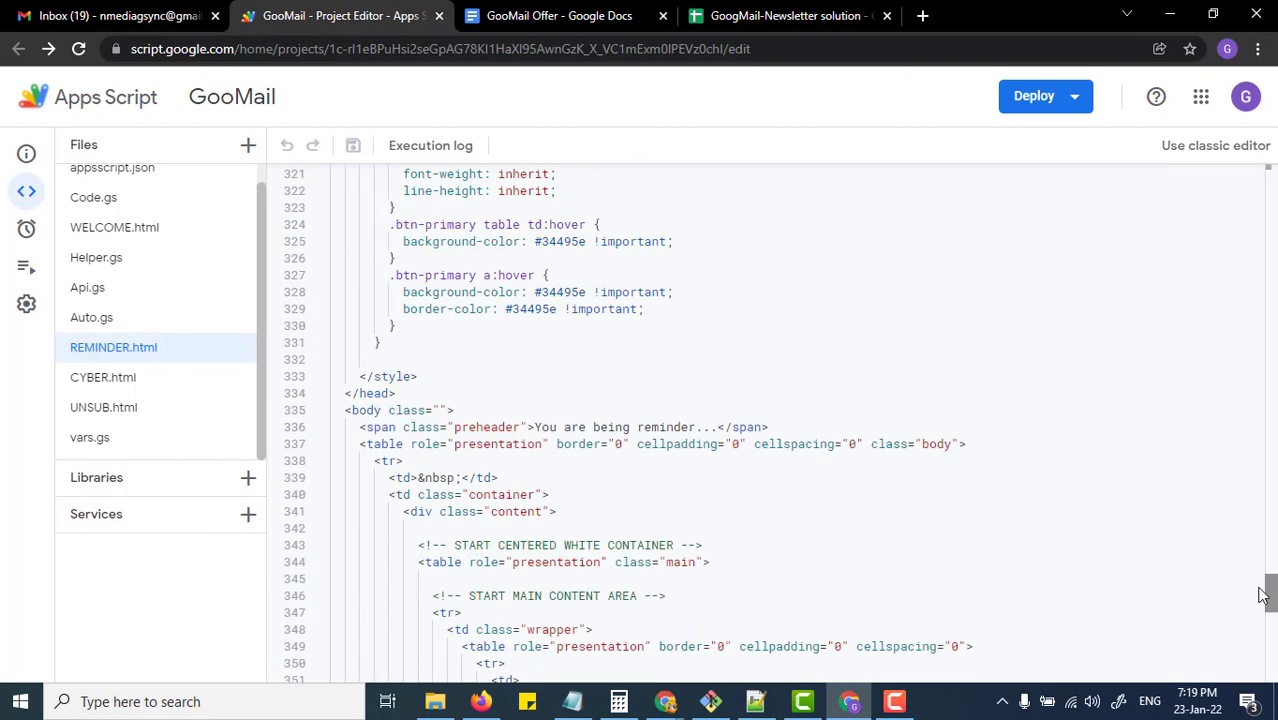
drag(535, 427, 717, 427)
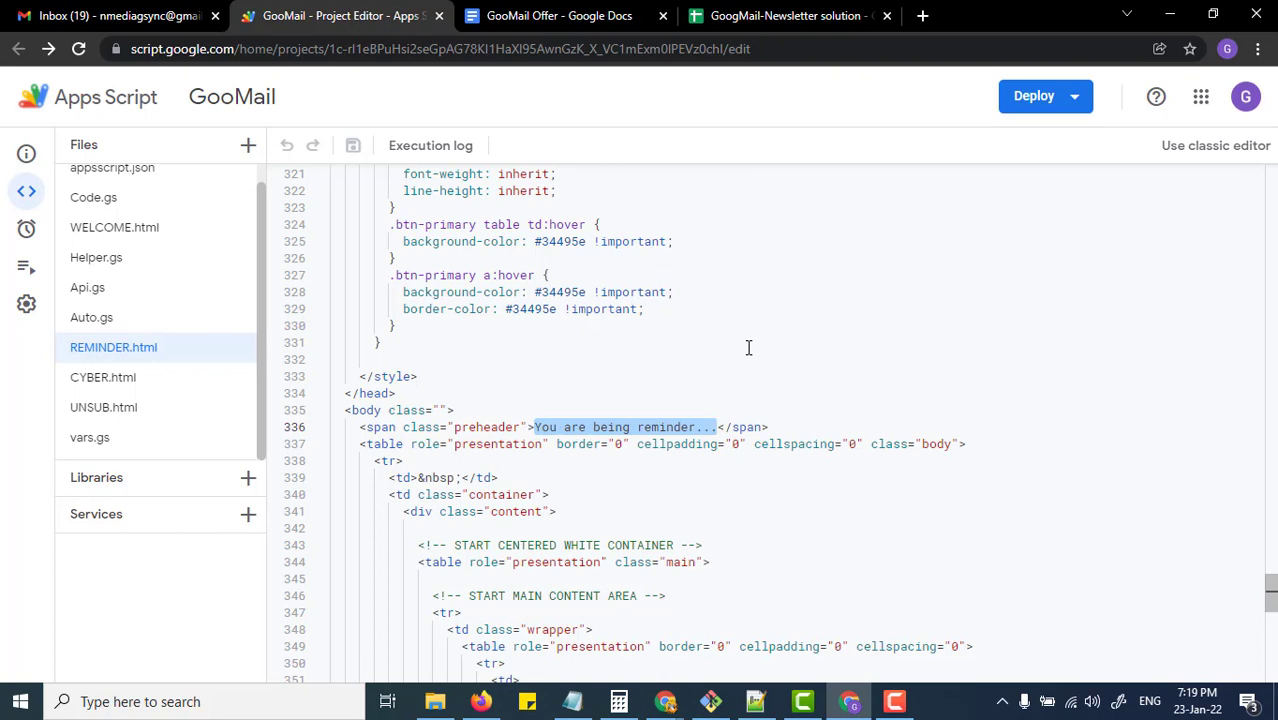
text(We have )
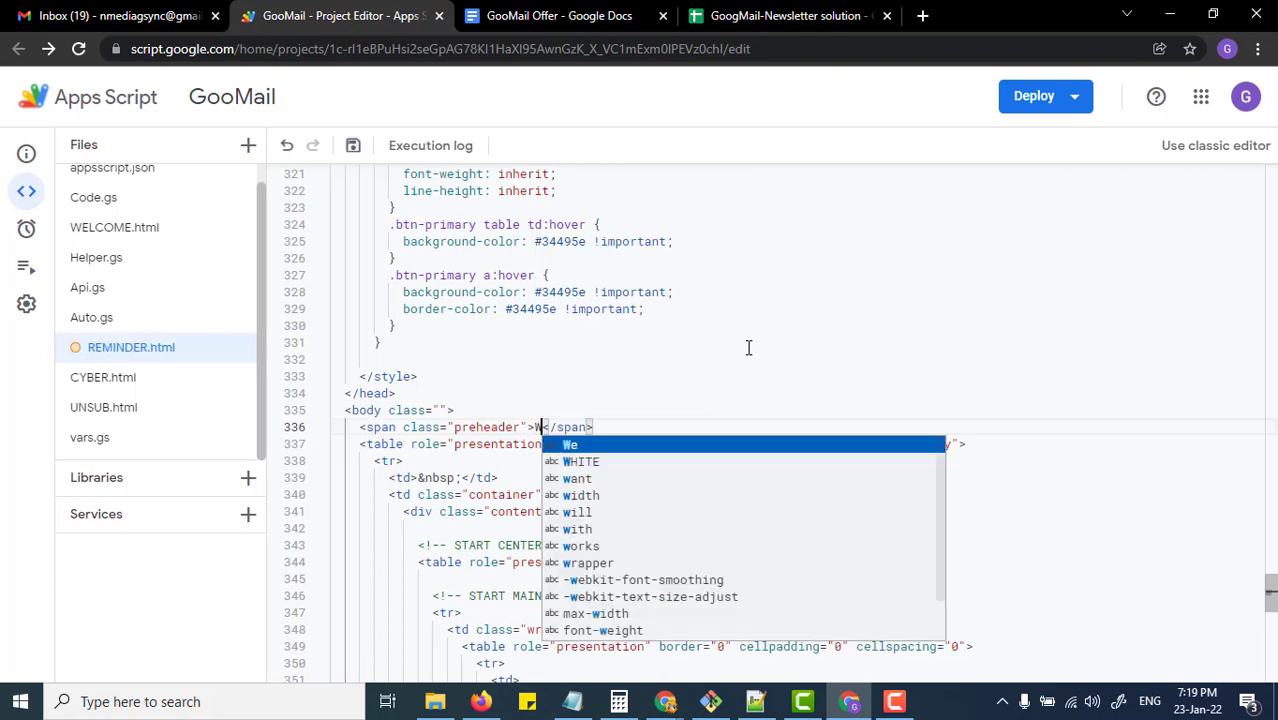
text(coold re)
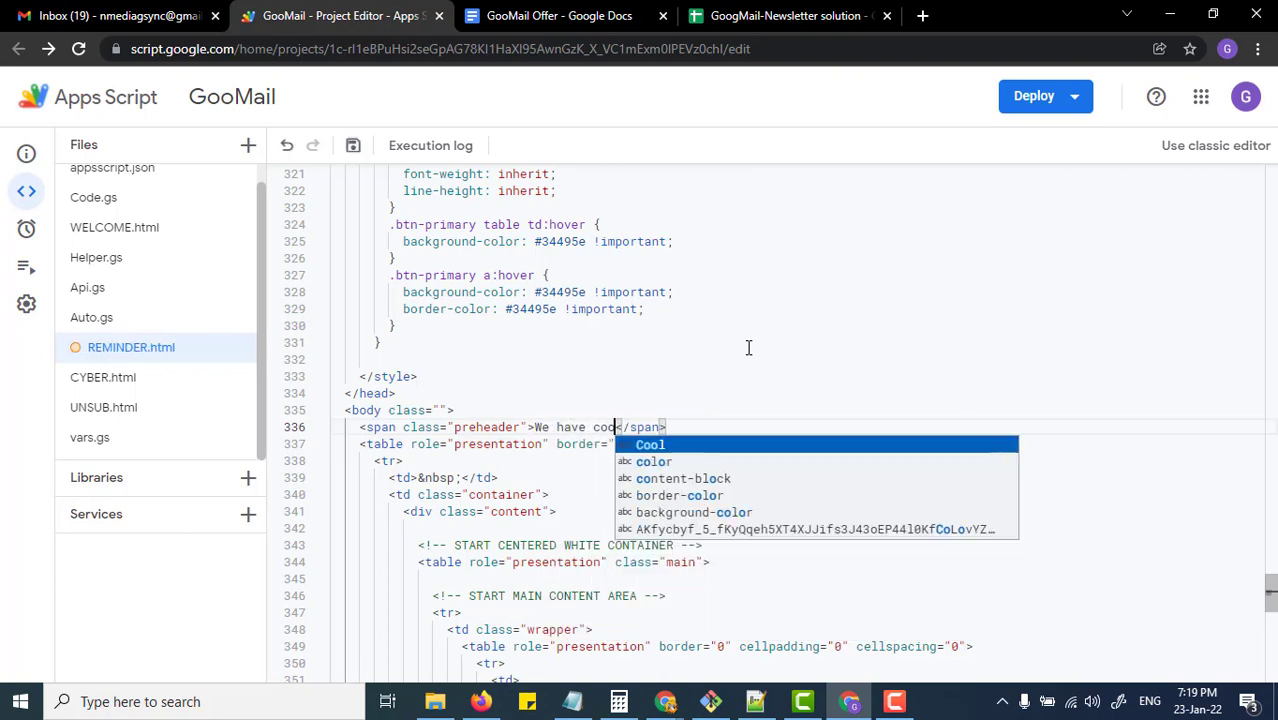
text(minder..)
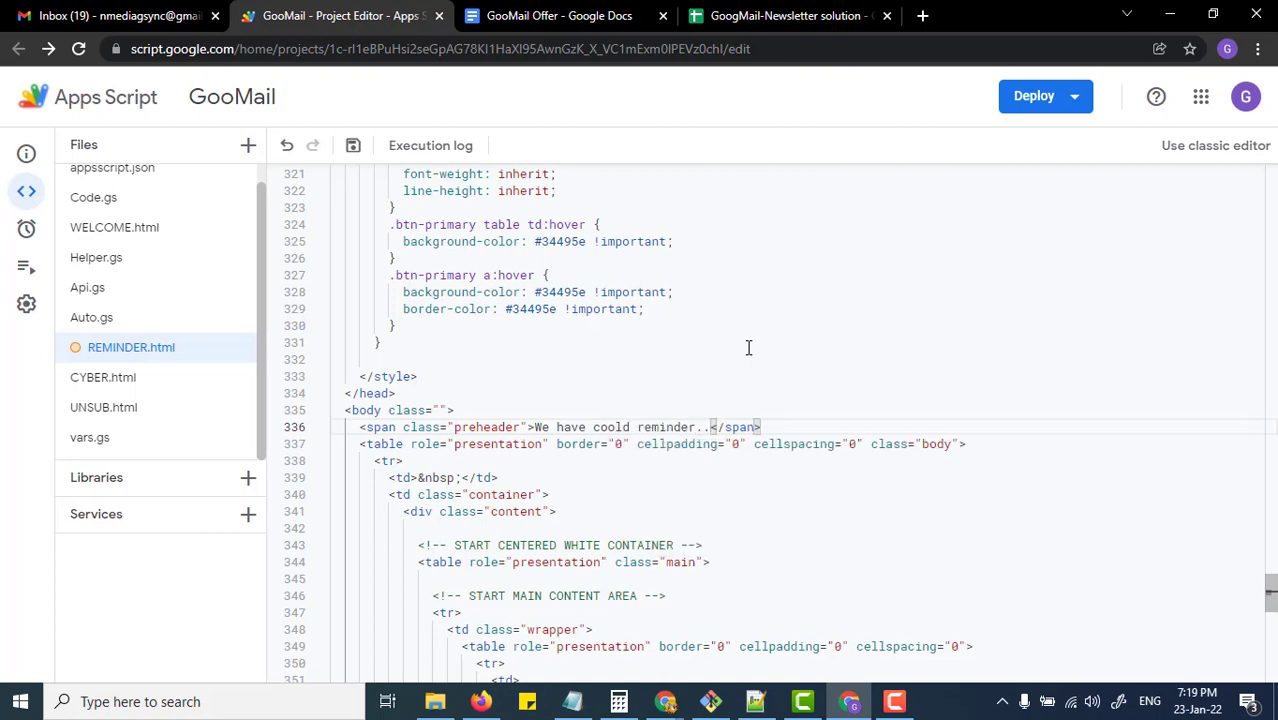
drag(1272, 572, 1272, 628)
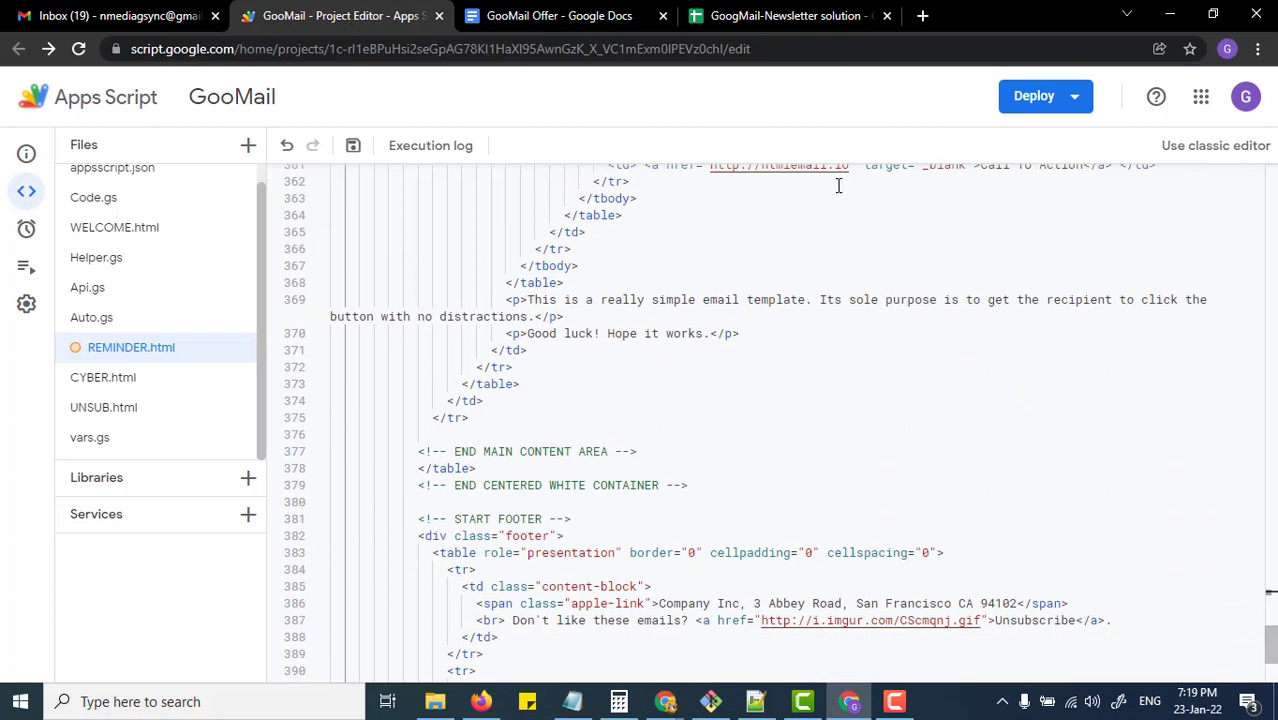
key(ctrl+s)
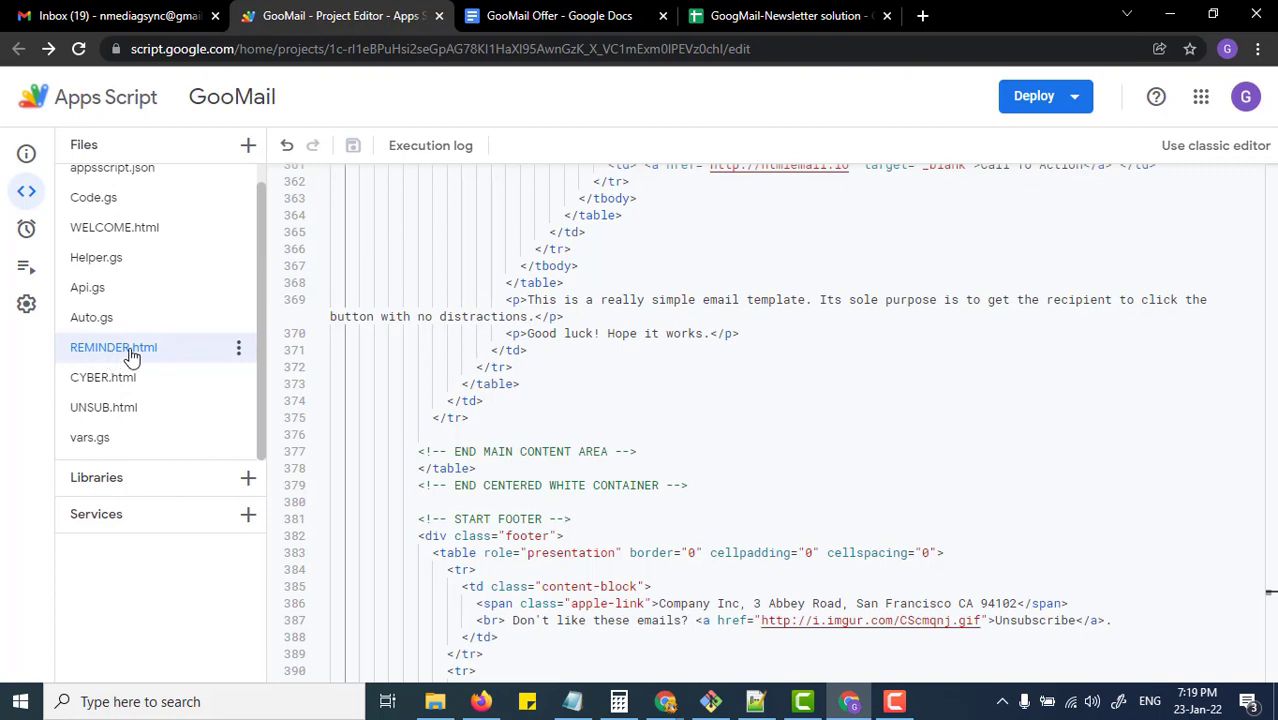
Step: Enter REMINDER.html as the REMINDER row's content source in E4
click(590, 16)
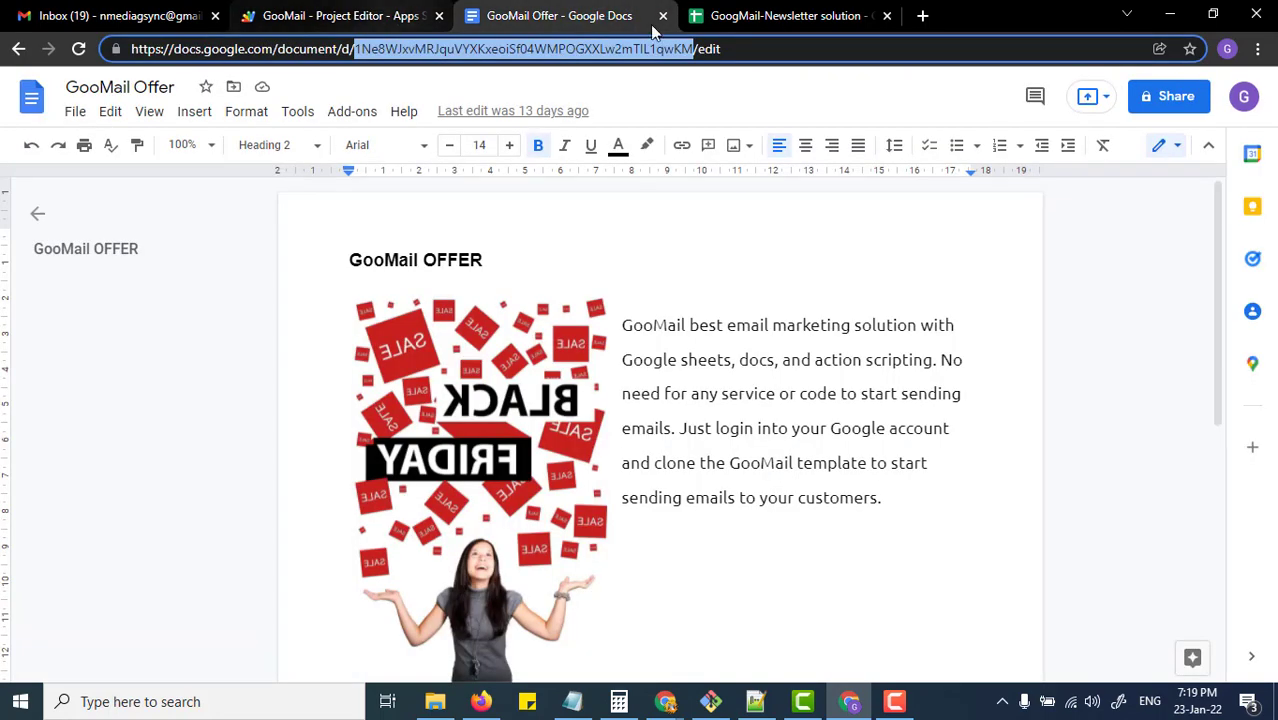
click(700, 16)
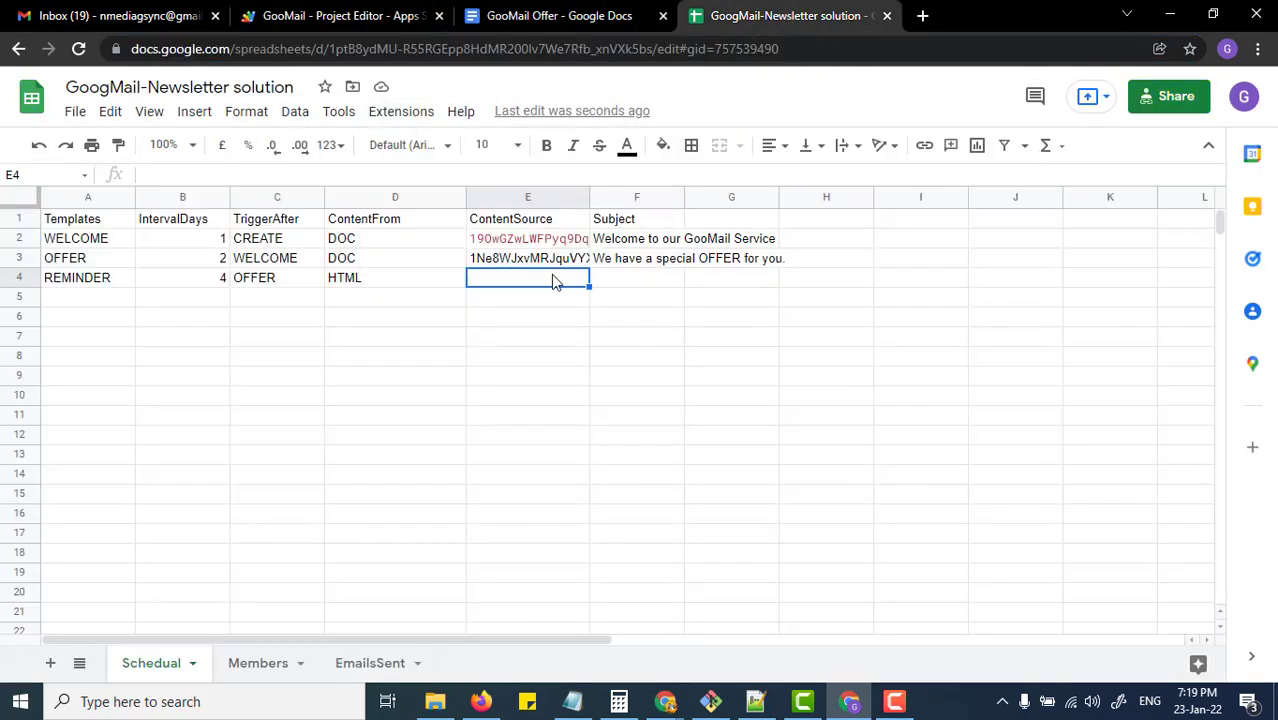
text(R)
key(BackSpace)
text(REMINDER.)
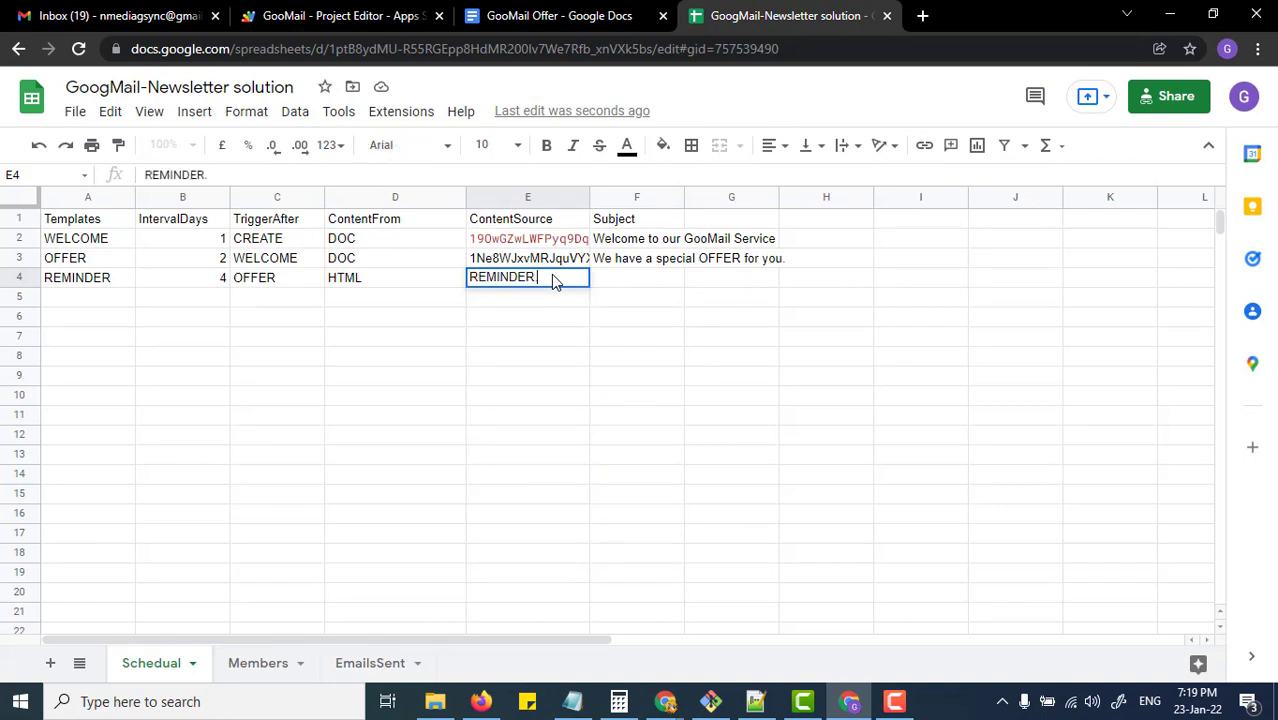
text(html)
key(Tab)
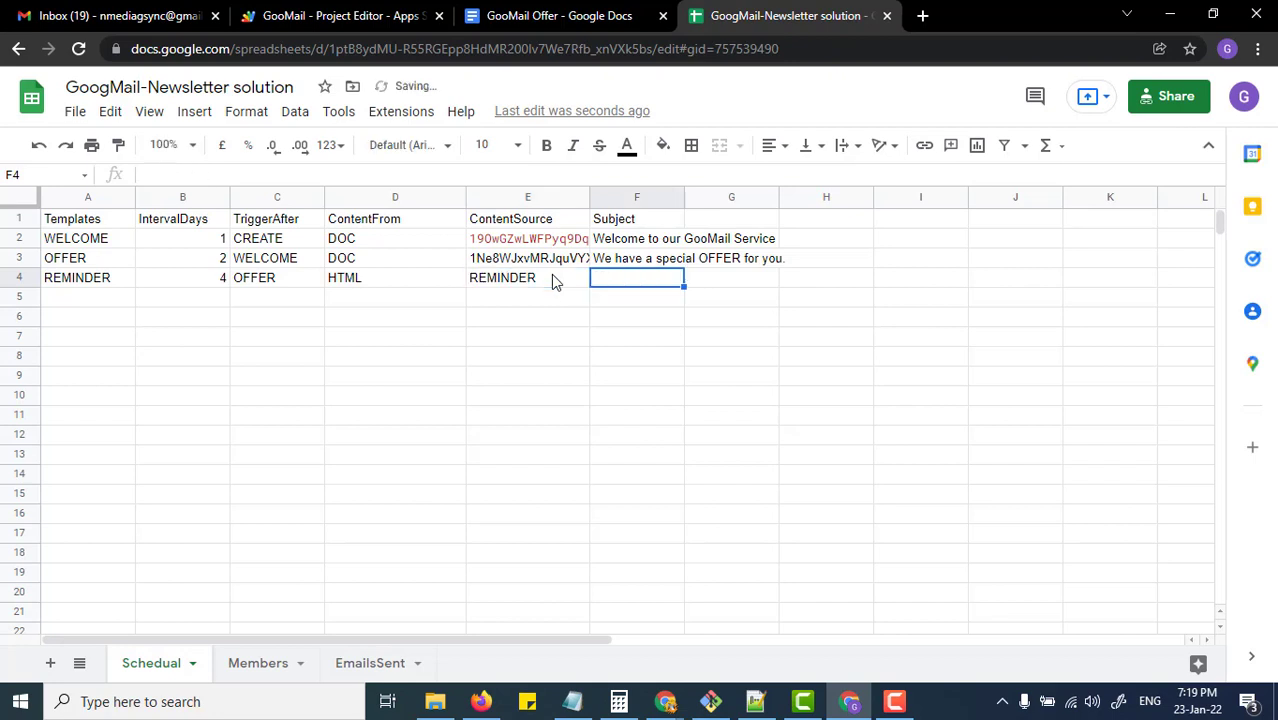
Step: Set the REMINDER subject to 'We are sending you a final reminder' and clear the selection
text(We ar)
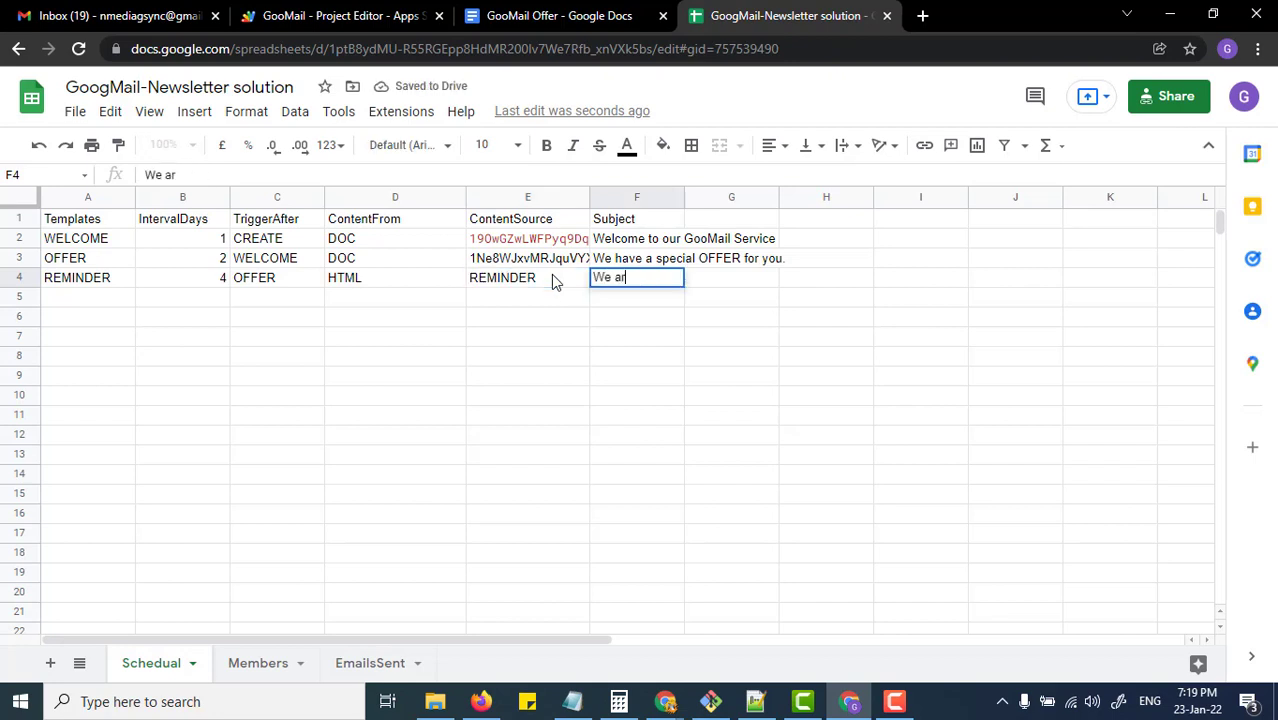
text(e sending)
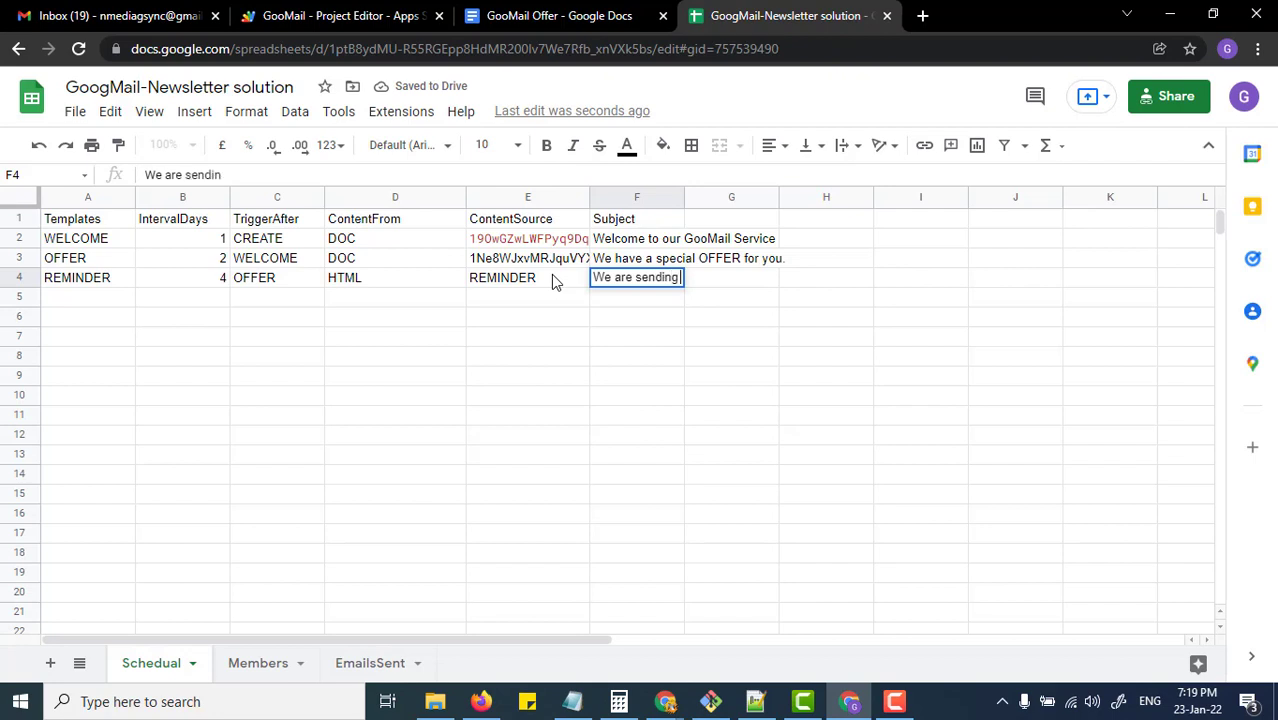
text( you a fina)
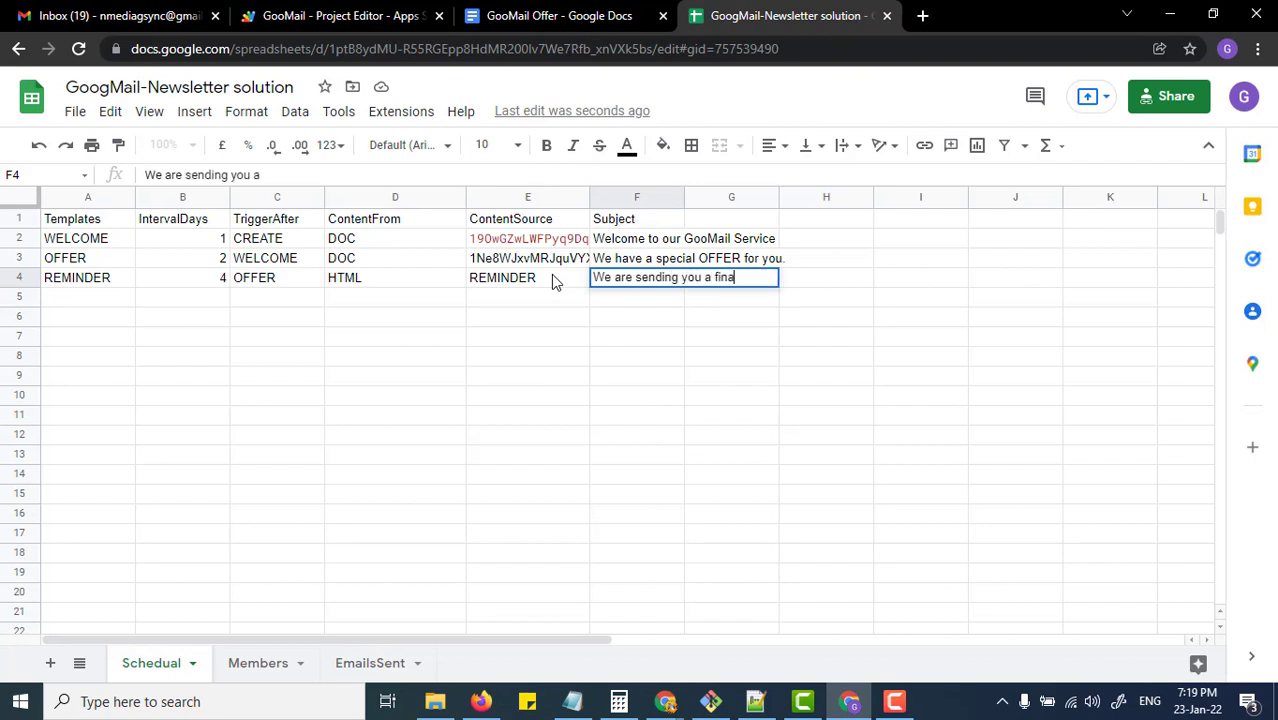
text(l reminder)
key(Tab)
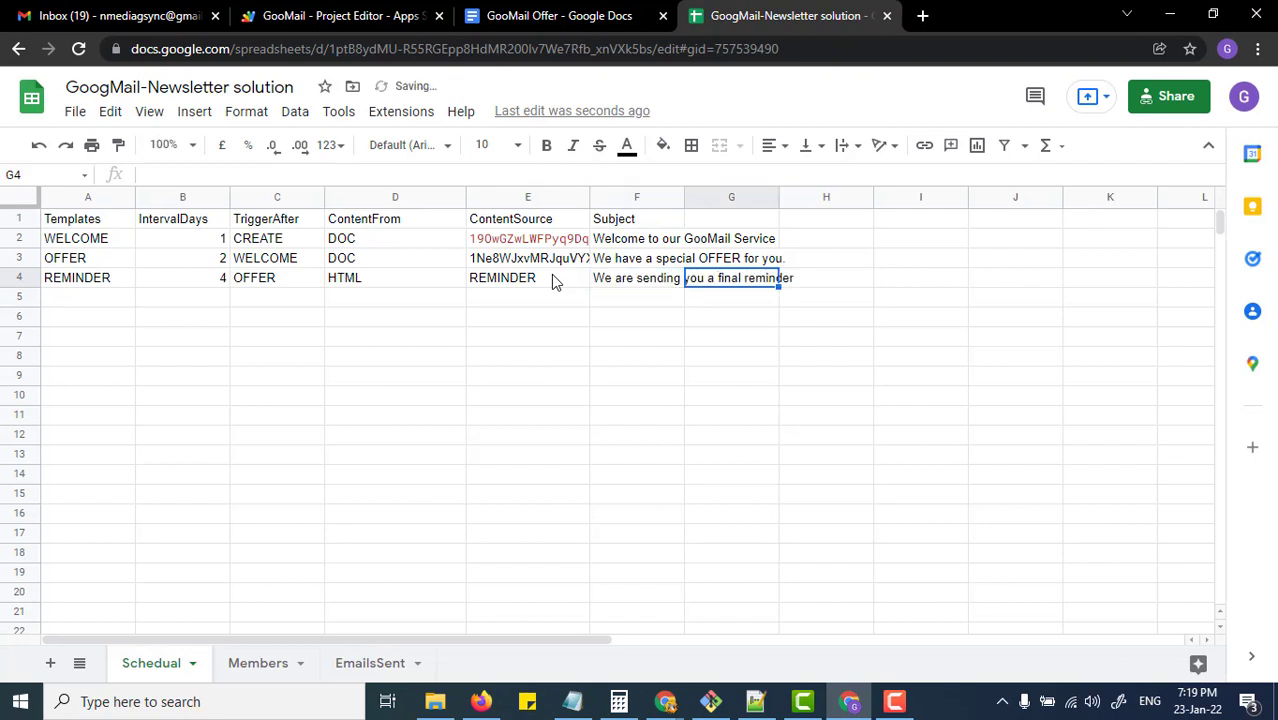
key(Left)
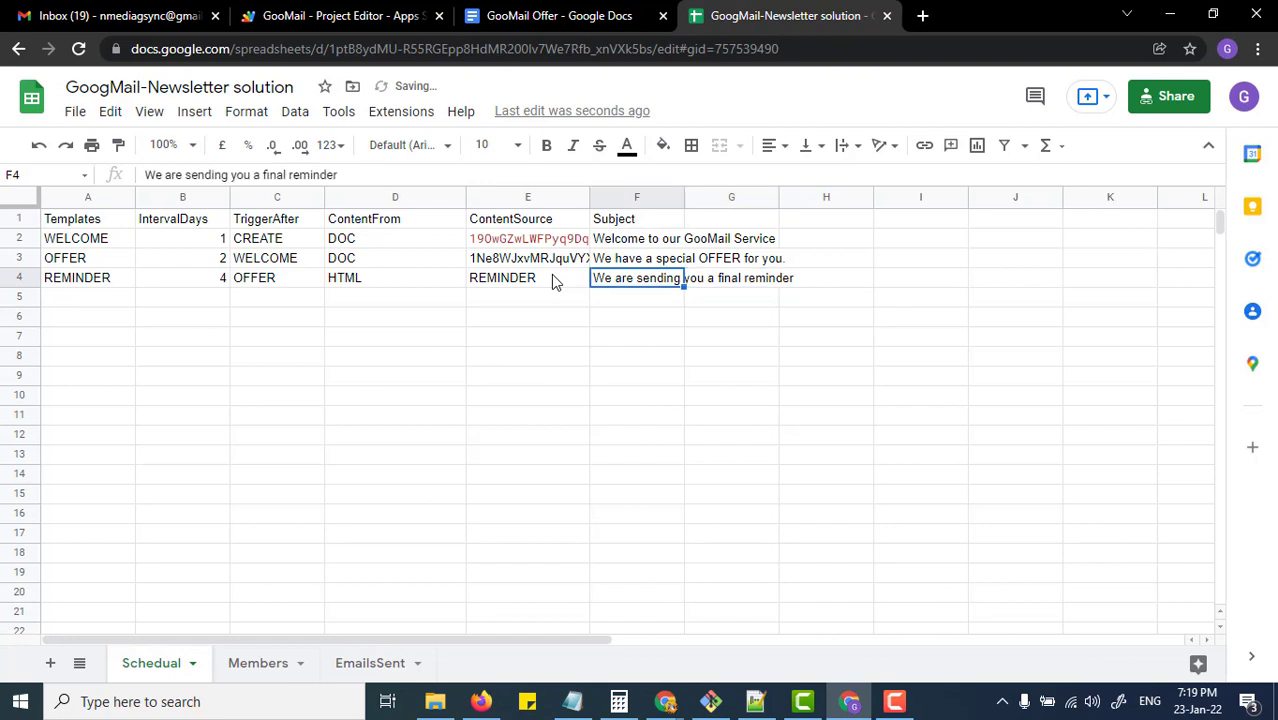
drag(100, 248, 753, 582)
scroll(288, 322, down, 2)
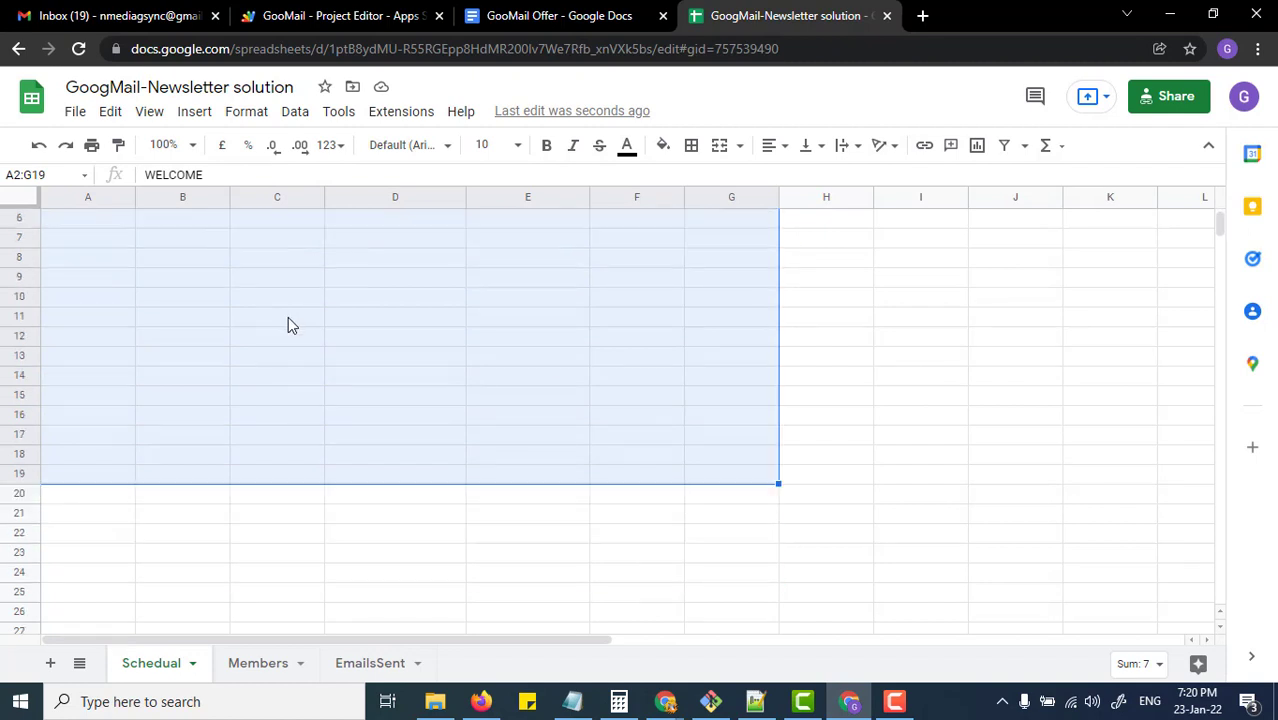
scroll(240, 376, up, 2)
scroll(237, 362, up, 1)
click(90, 298)
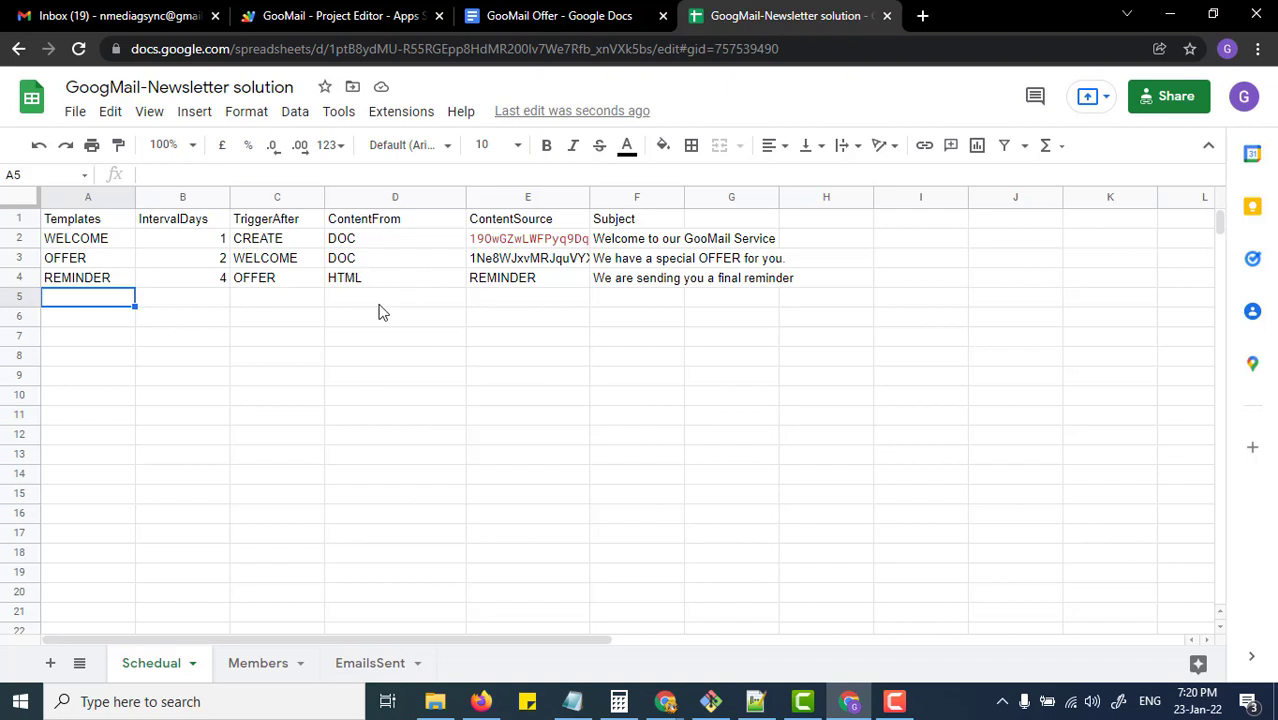
scroll(302, 306, down, 1)
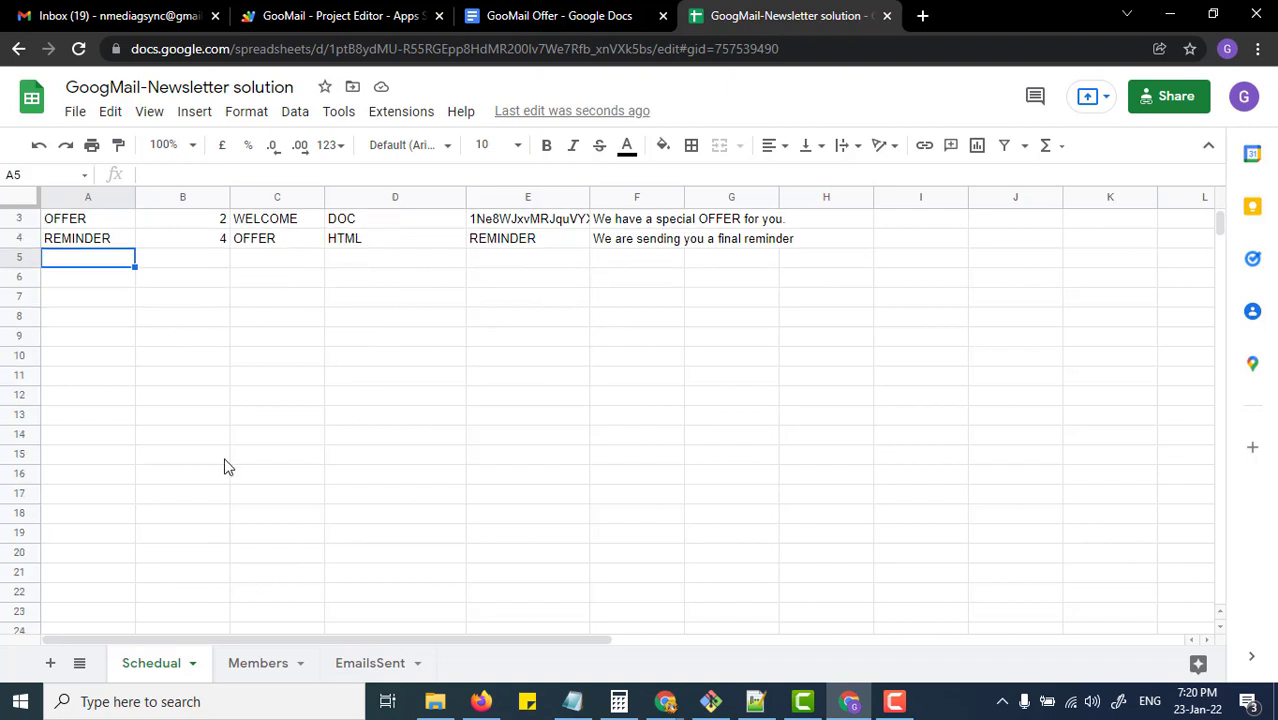
scroll(372, 417, up, 1)
Step: On the Members sheet, enter the new member's full name in B3
click(268, 662)
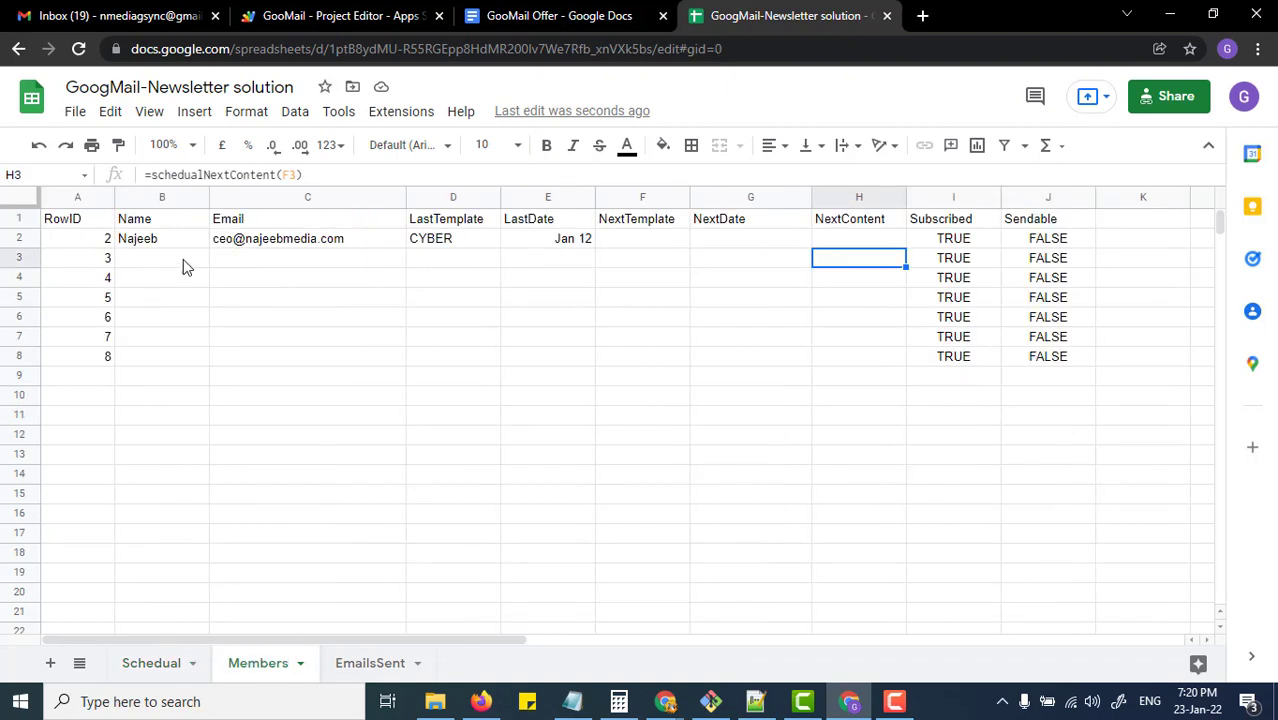
drag(191, 253, 588, 270)
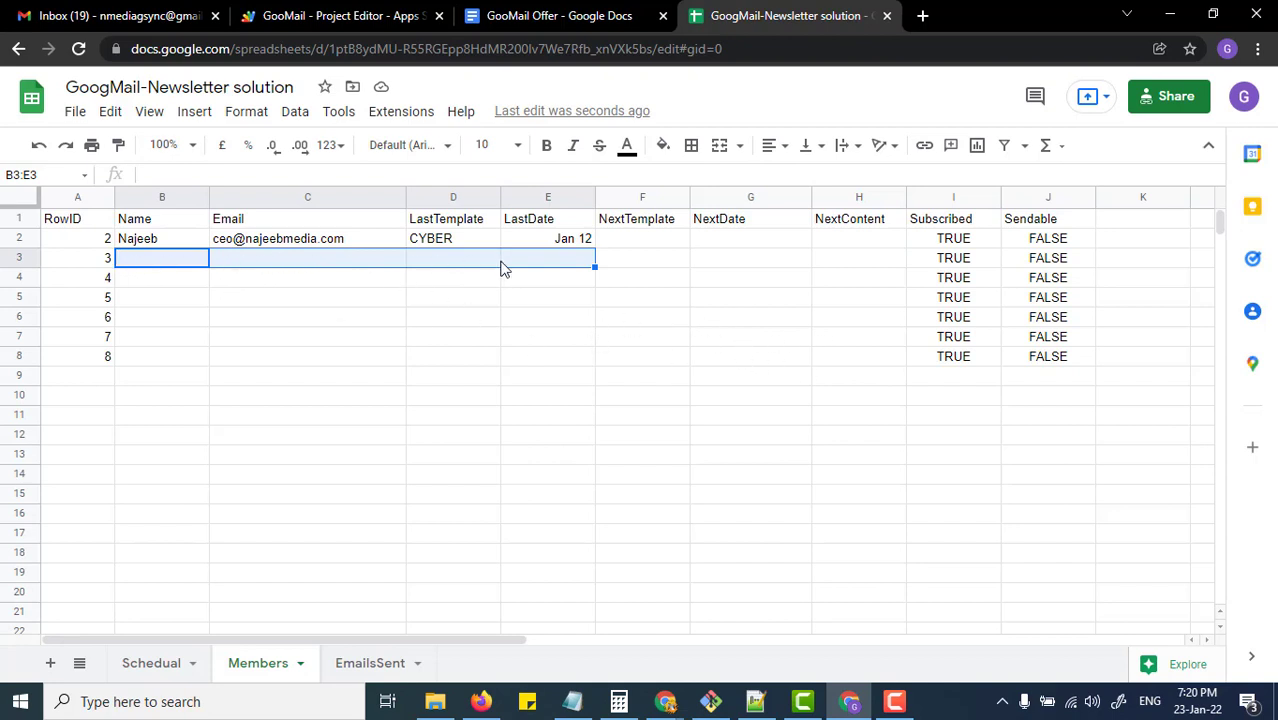
click(225, 268)
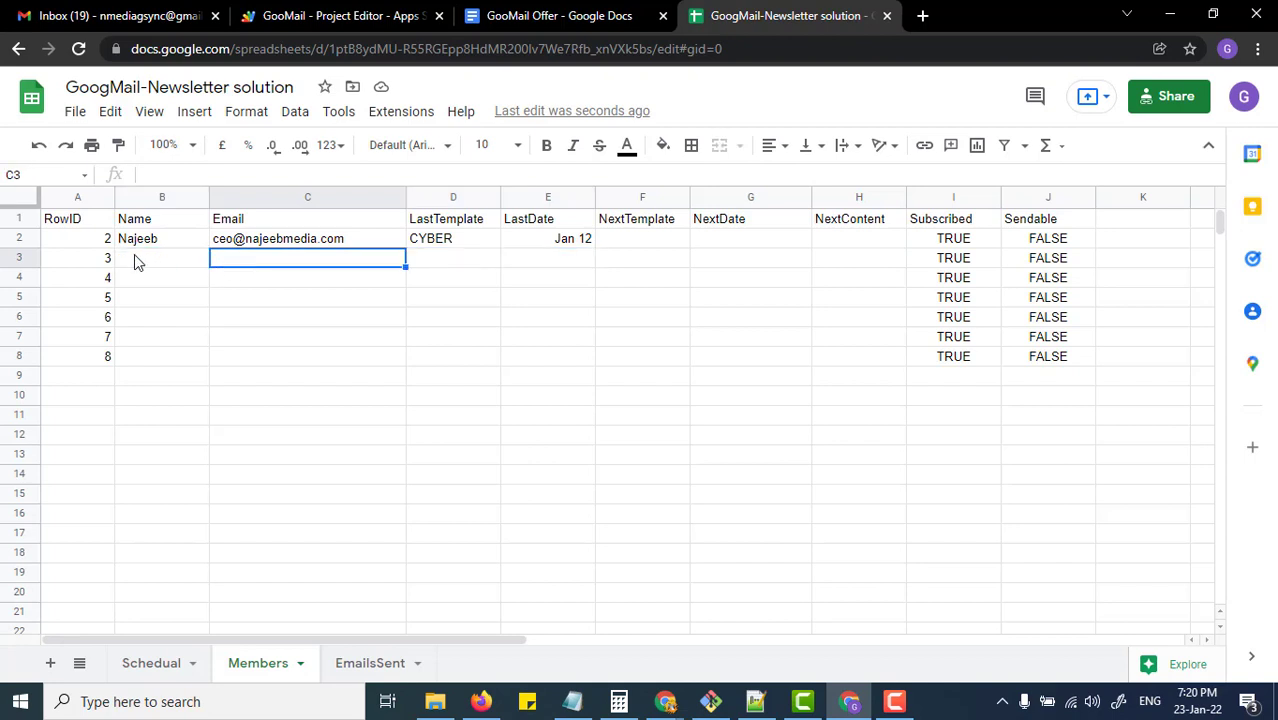
click(137, 262)
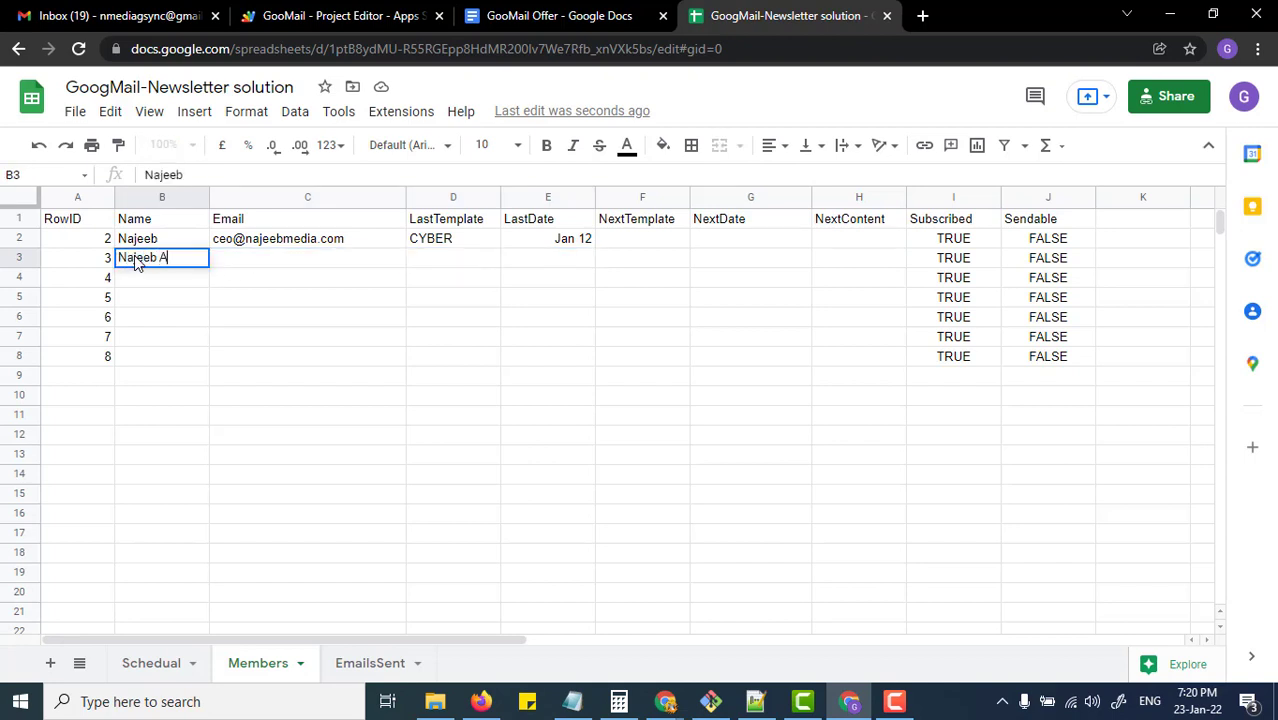
key(Tab)
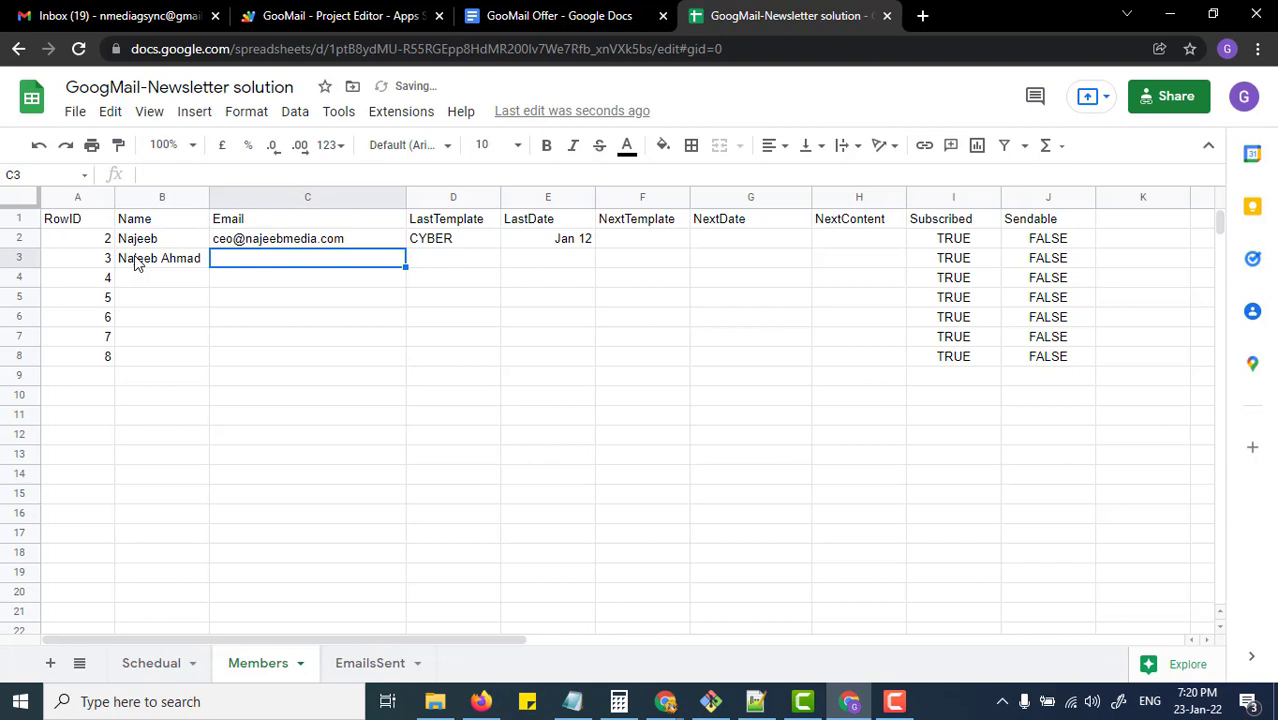
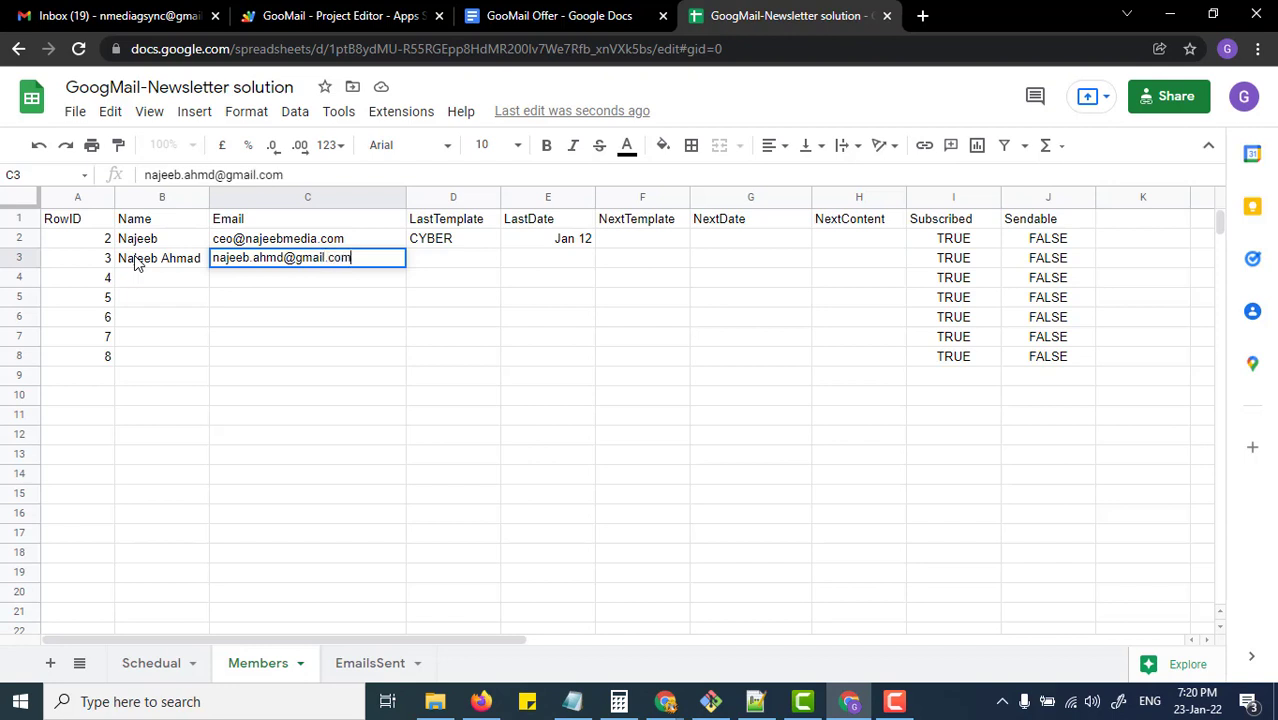
Step: Fill in the member's Gmail address, last template CREATE and last date Jan 12
key(Tab)
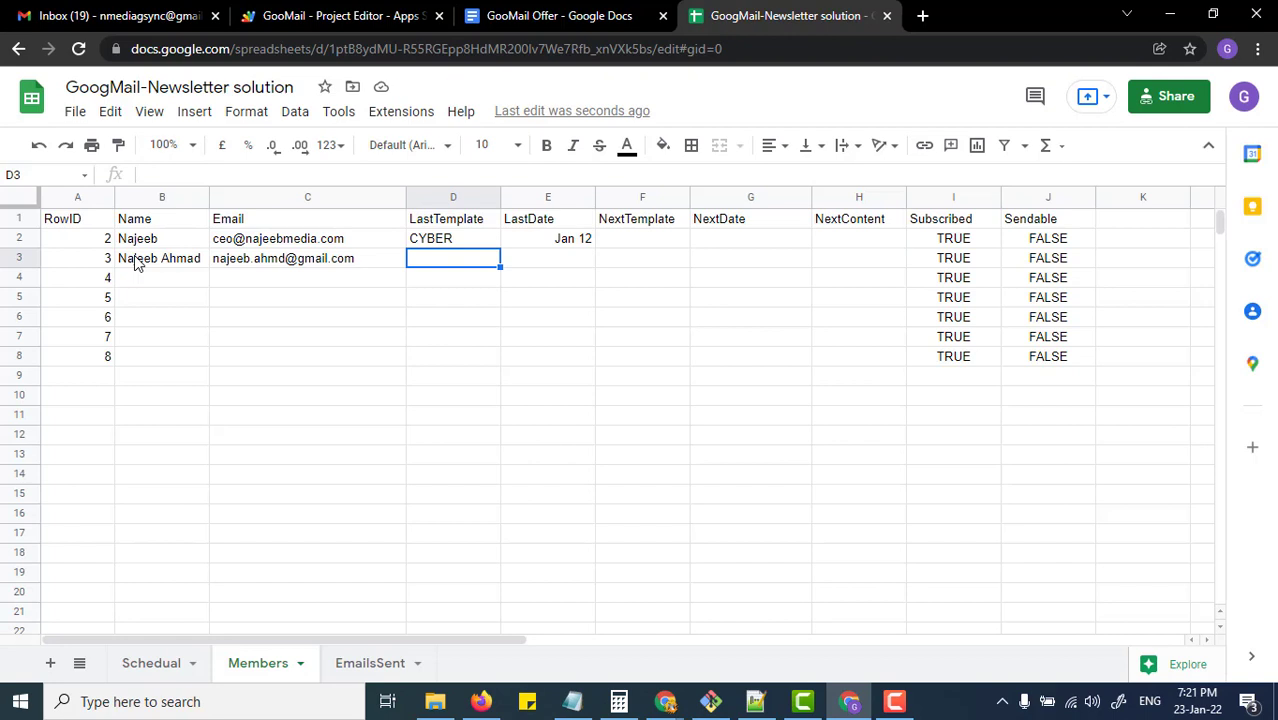
text(CREATE)
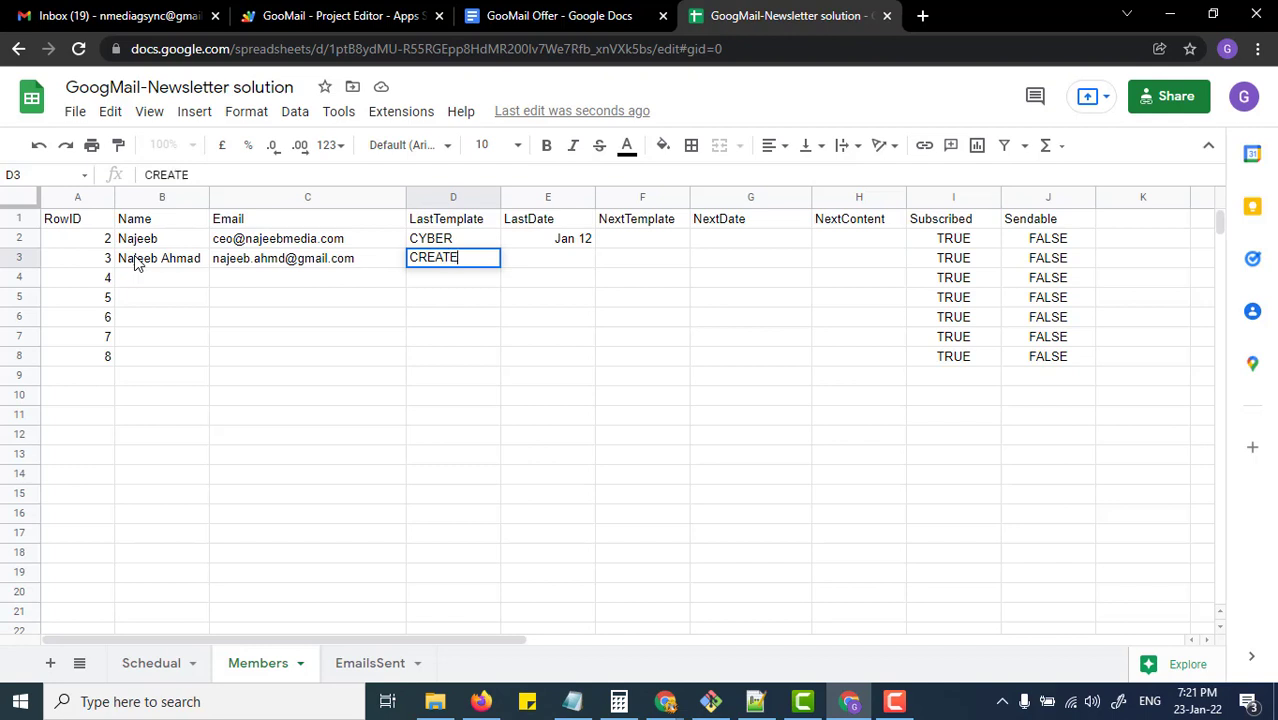
key(Tab)
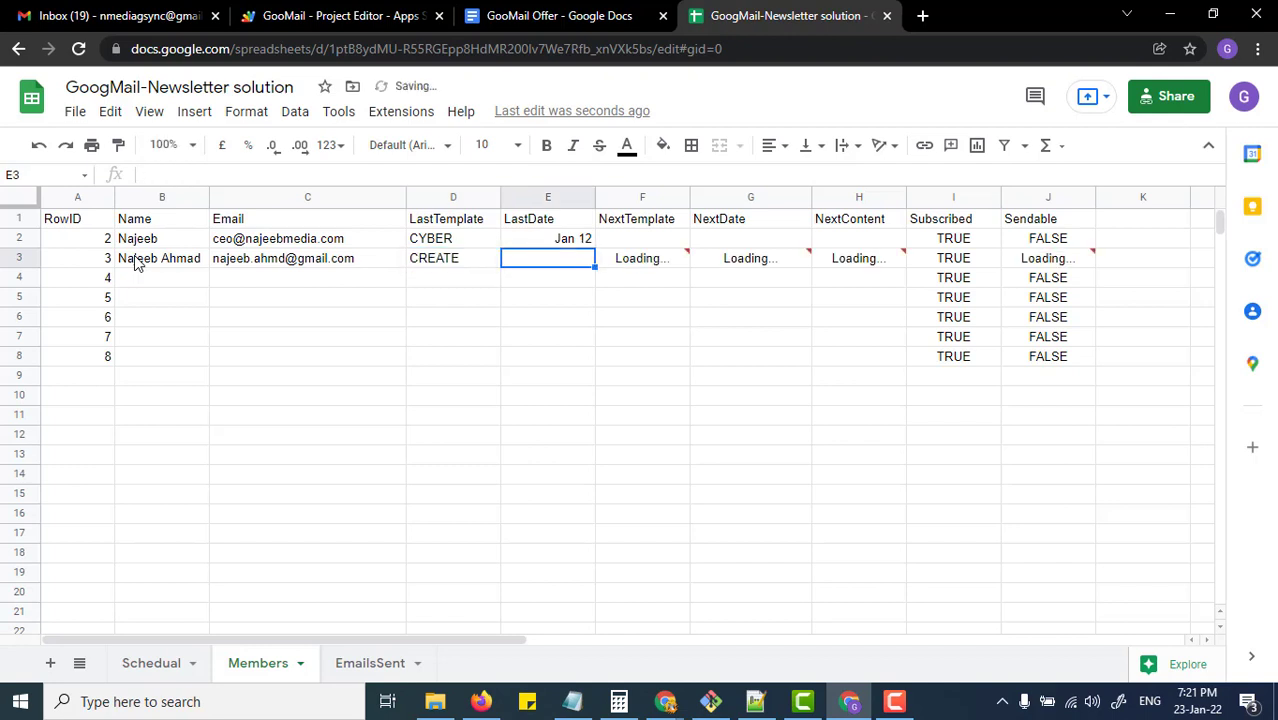
text(JAN 12)
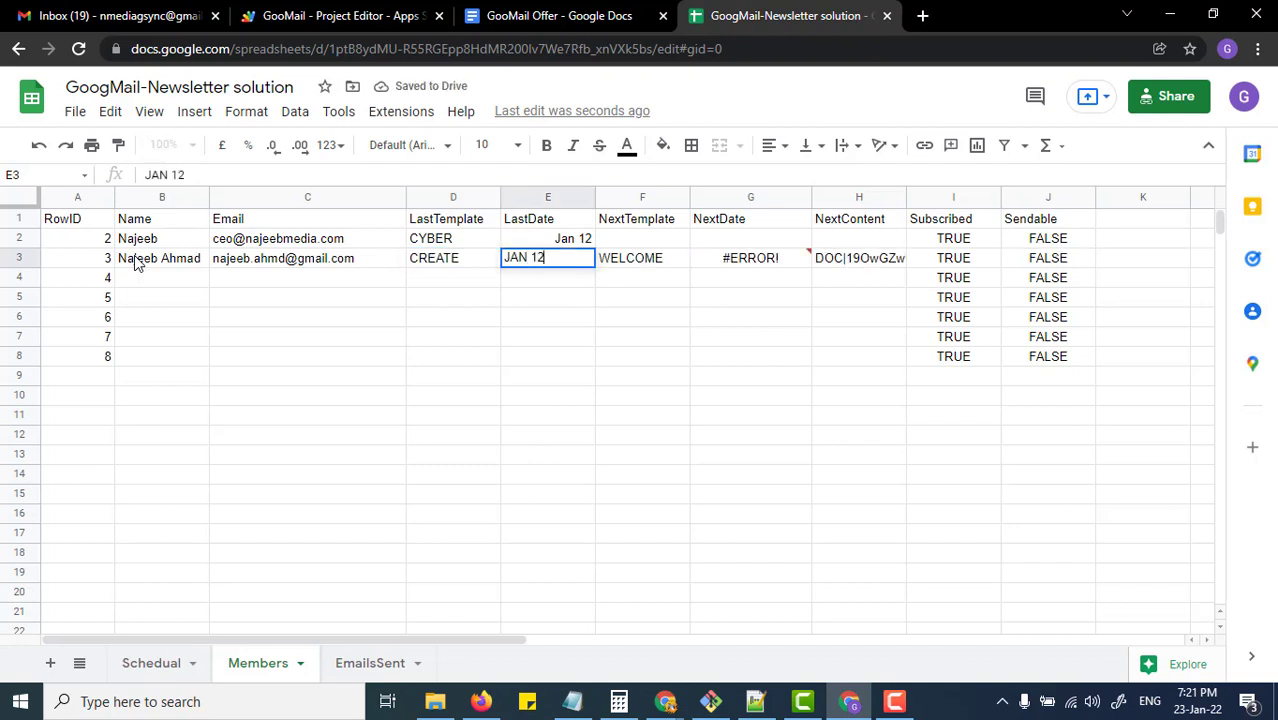
key(Tab)
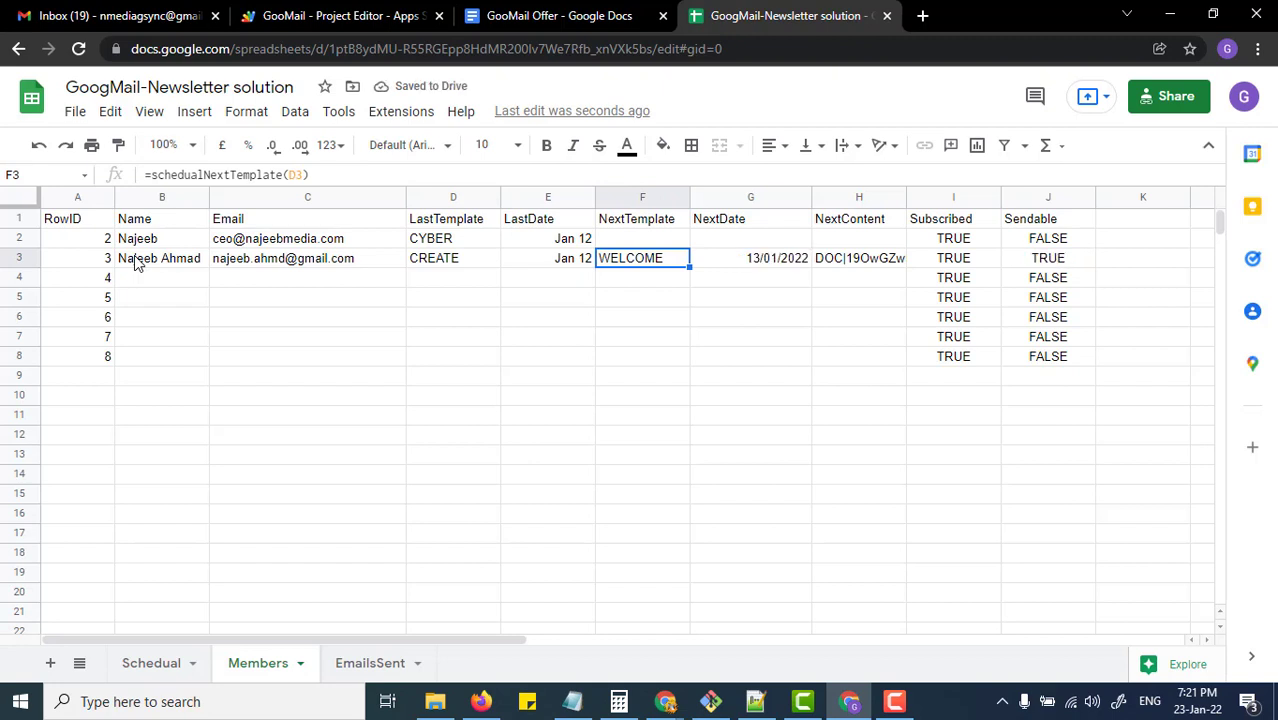
Step: Check row 3's computed NextTemplate, NextDate, NextContent and Sendable formulas
key(Left)
key(Left)
key(Left)
key(Right)
key(Right)
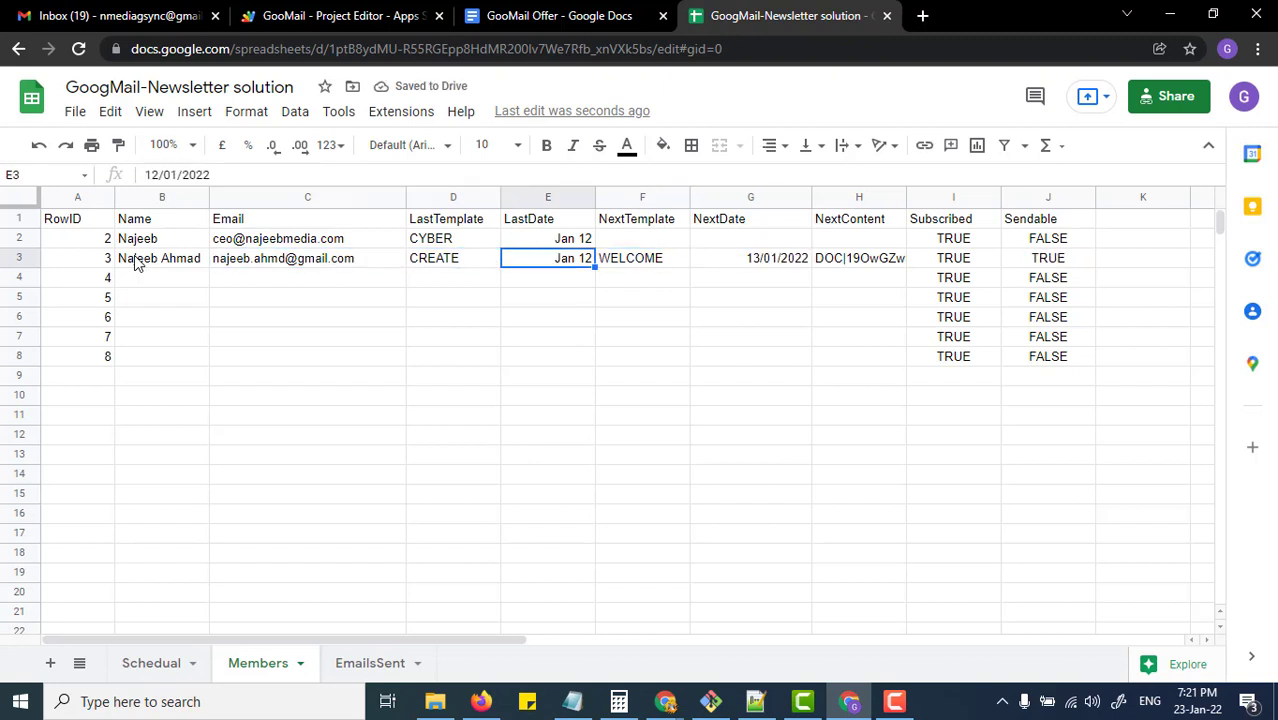
key(Left)
key(Left)
key(Right)
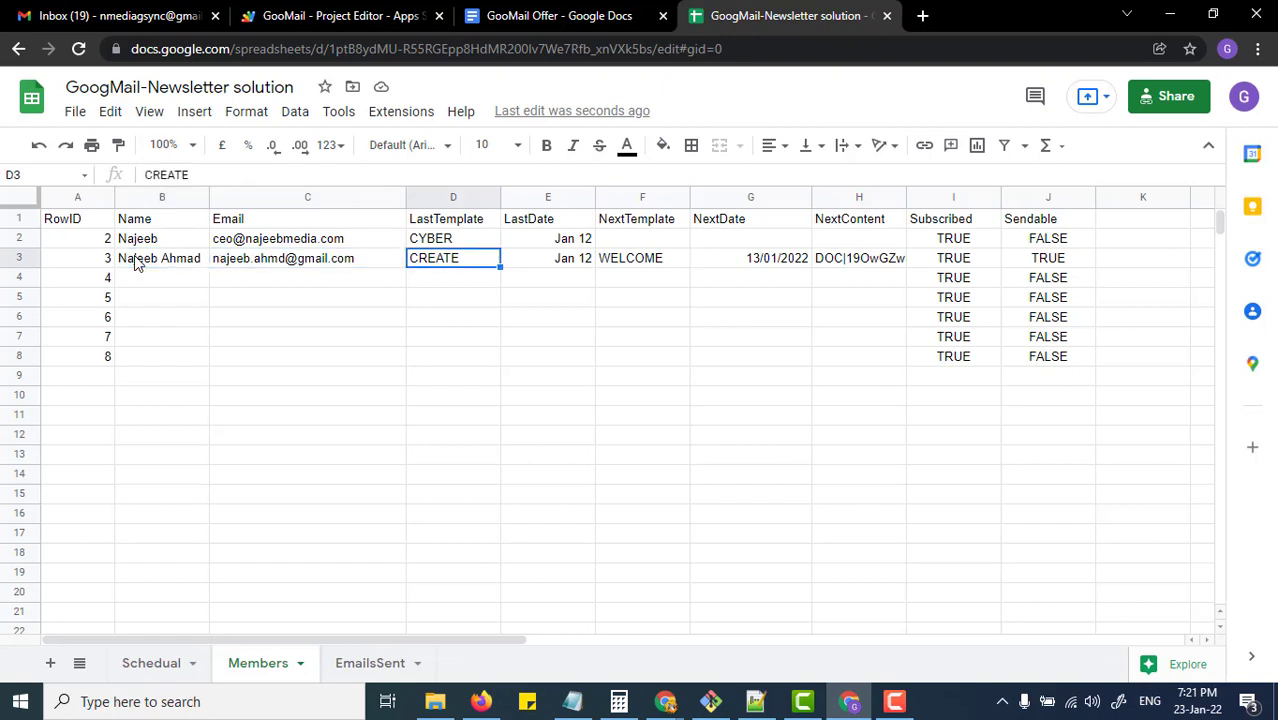
key(Right)
key(Right)
key(Right)
key(Right)
key(Right)
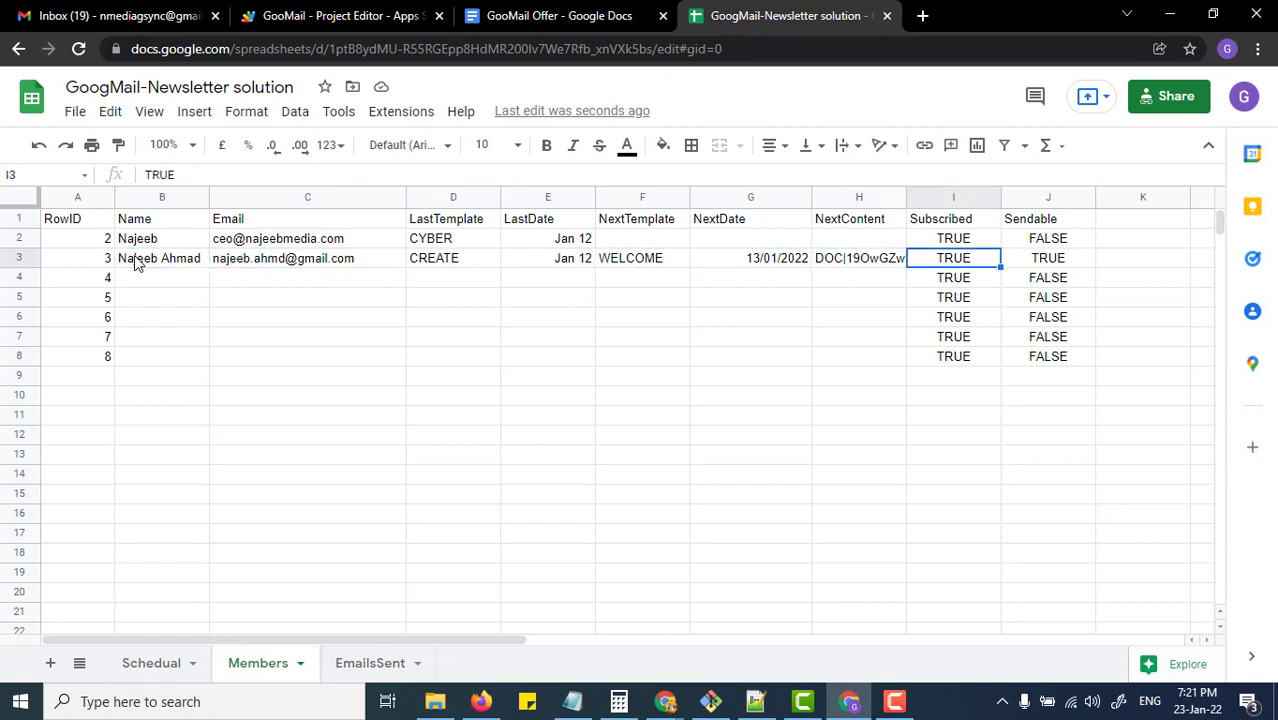
key(Right)
key(Left)
key(Right)
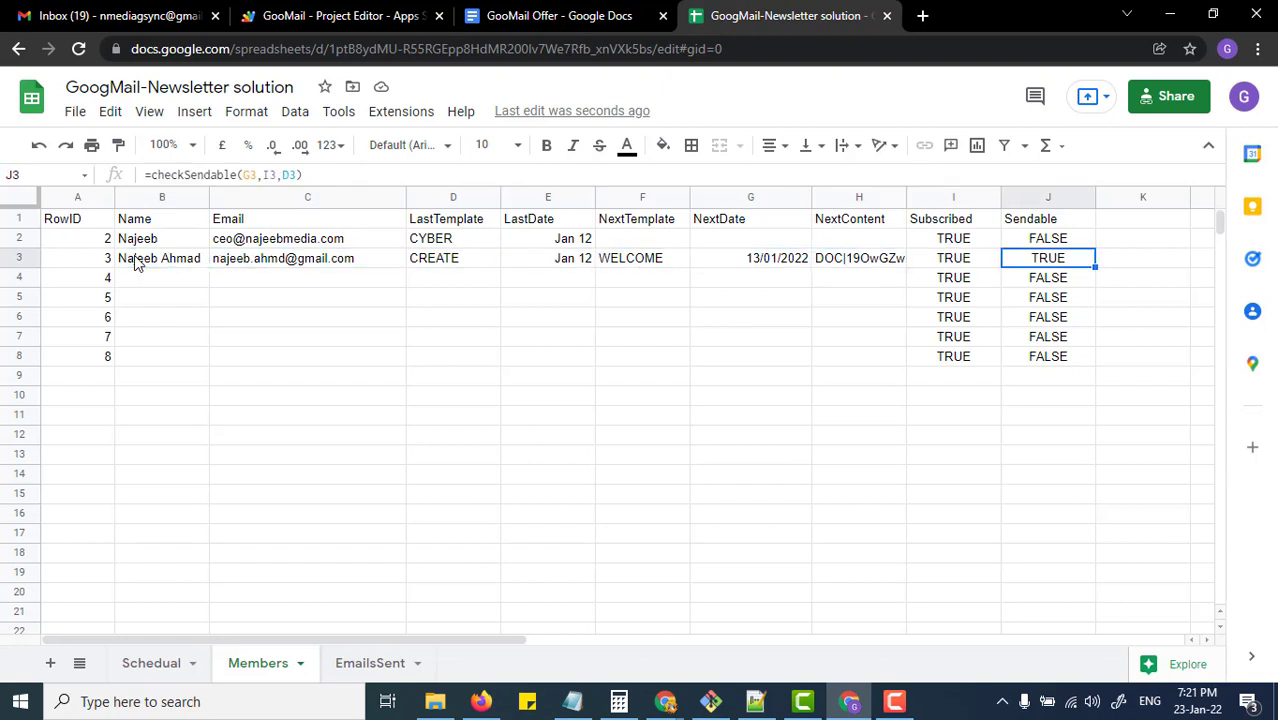
key(Left)
key(Left)
key(Left)
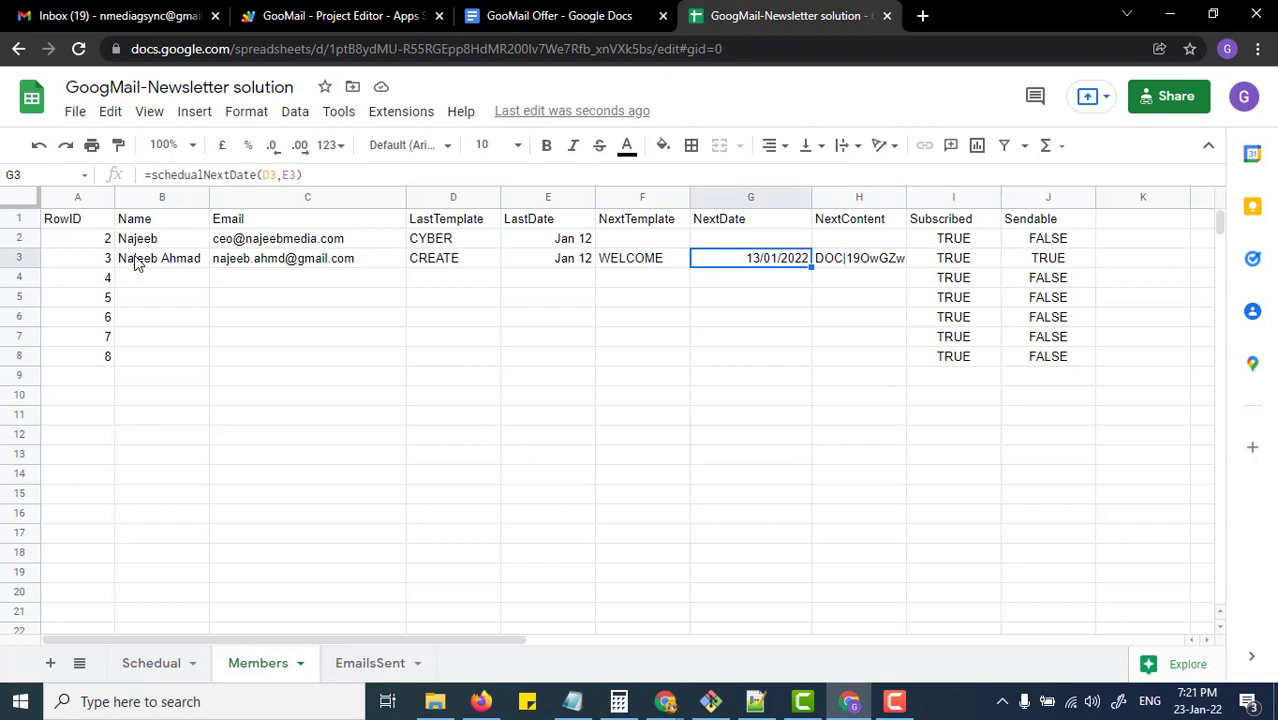
key(Left)
key(Right)
key(Left)
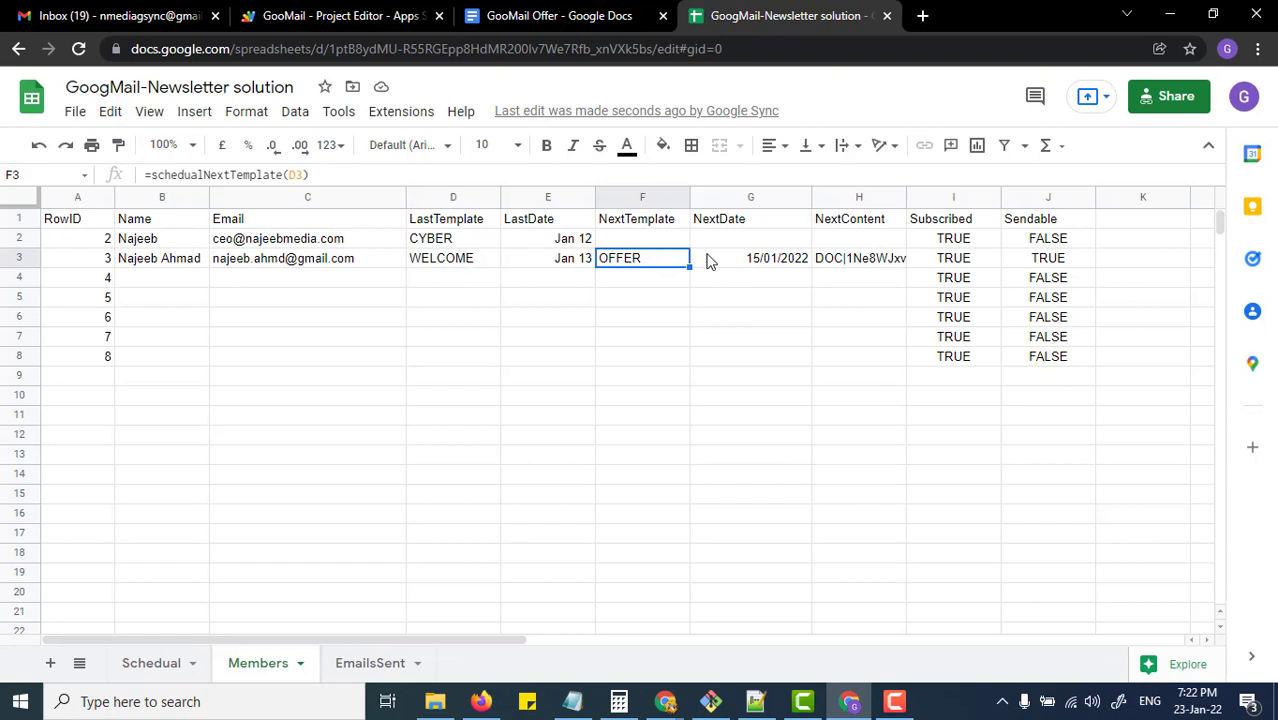
click(140, 663)
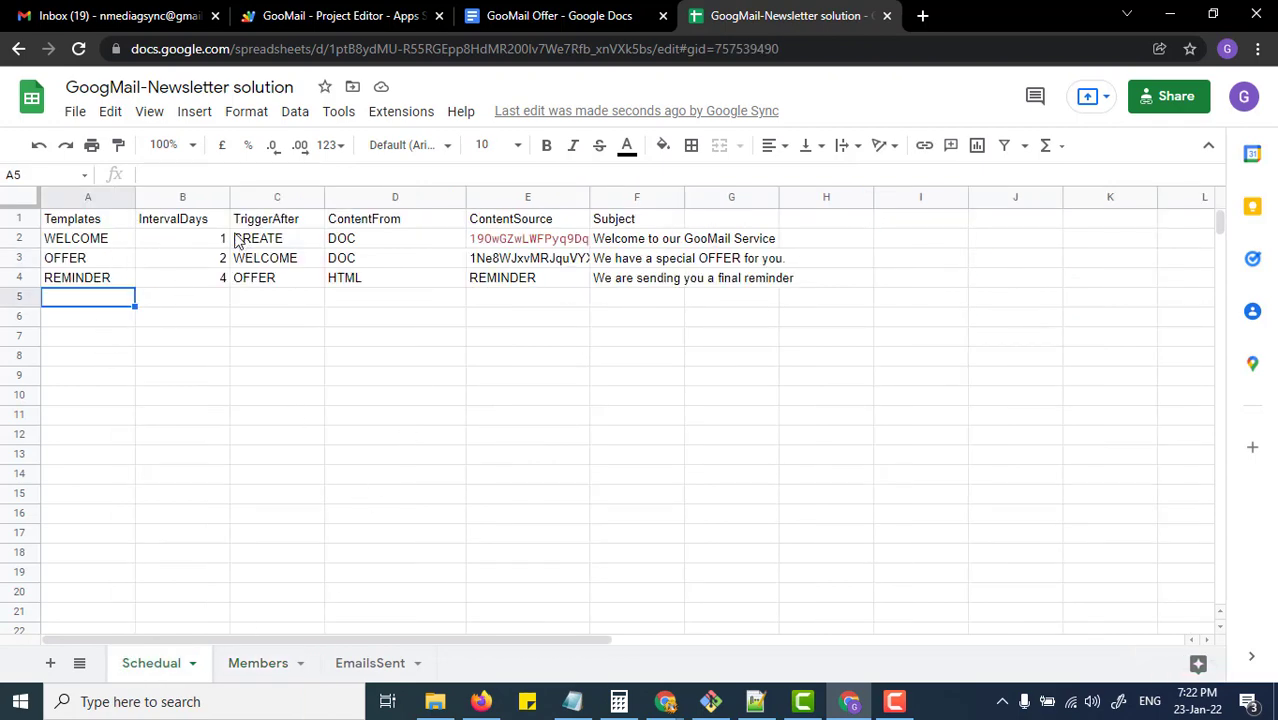
click(257, 663)
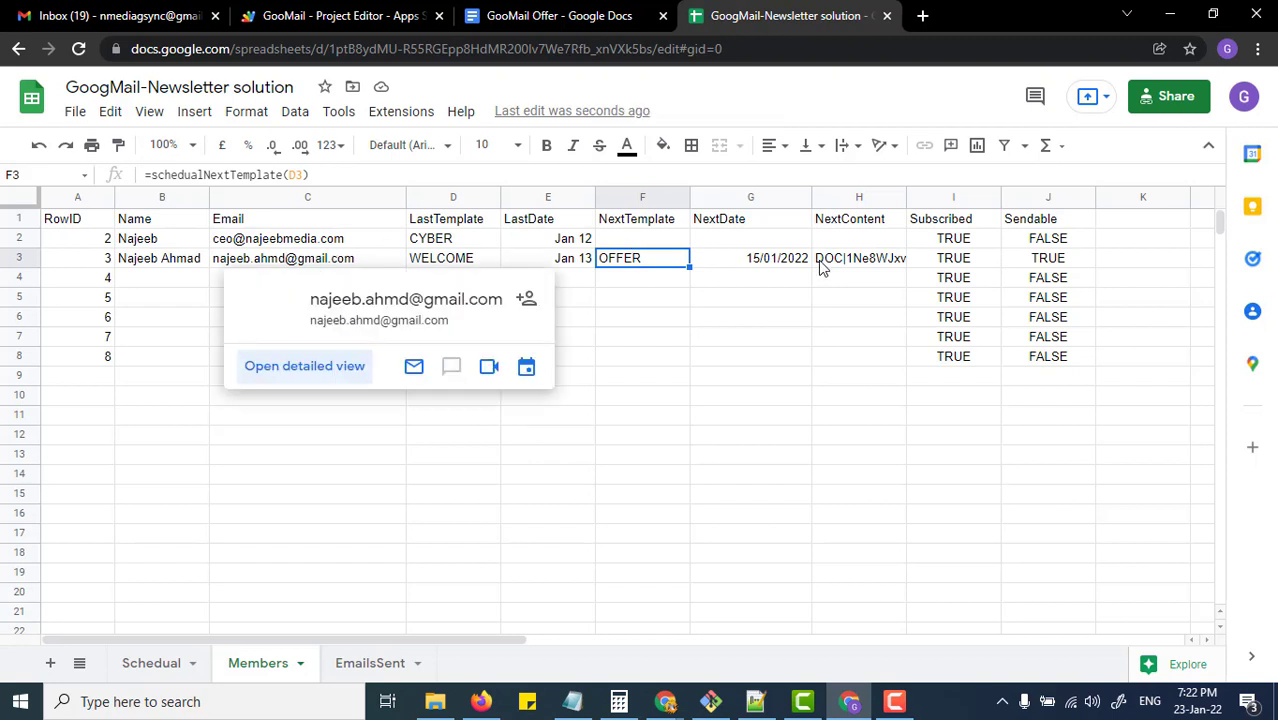
mouse_move(300, 272)
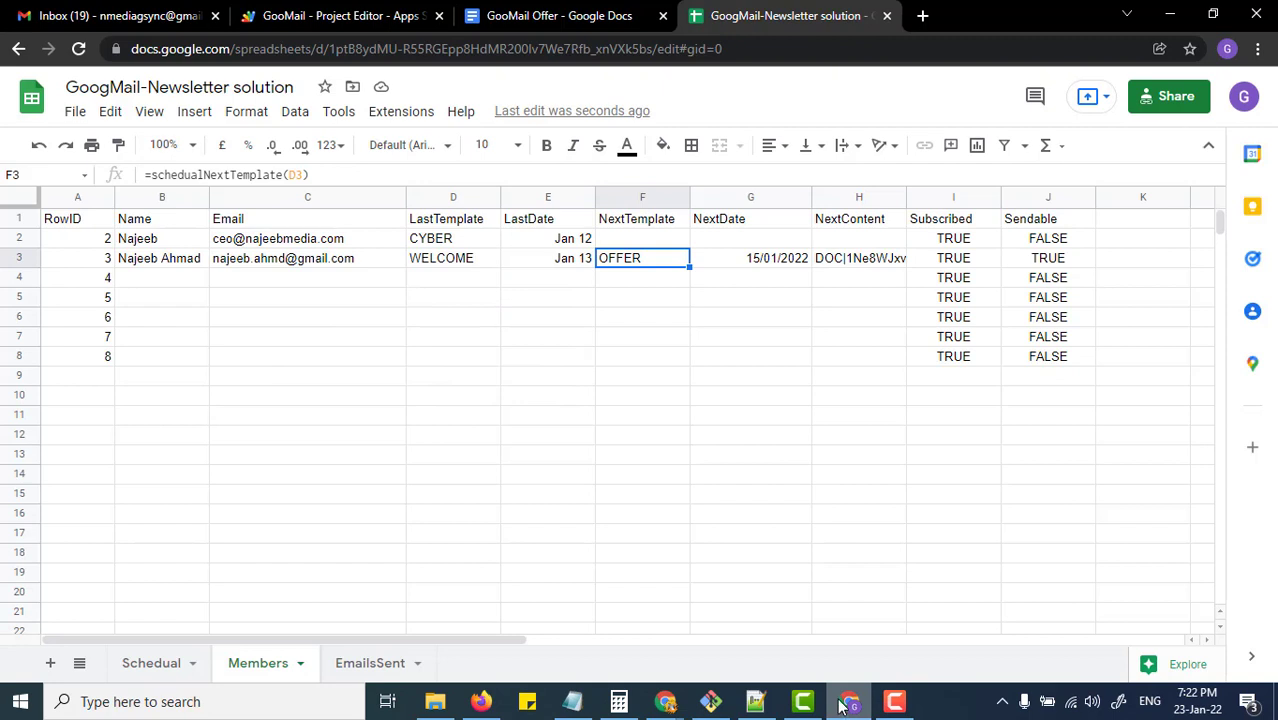
mouse_move(693, 710)
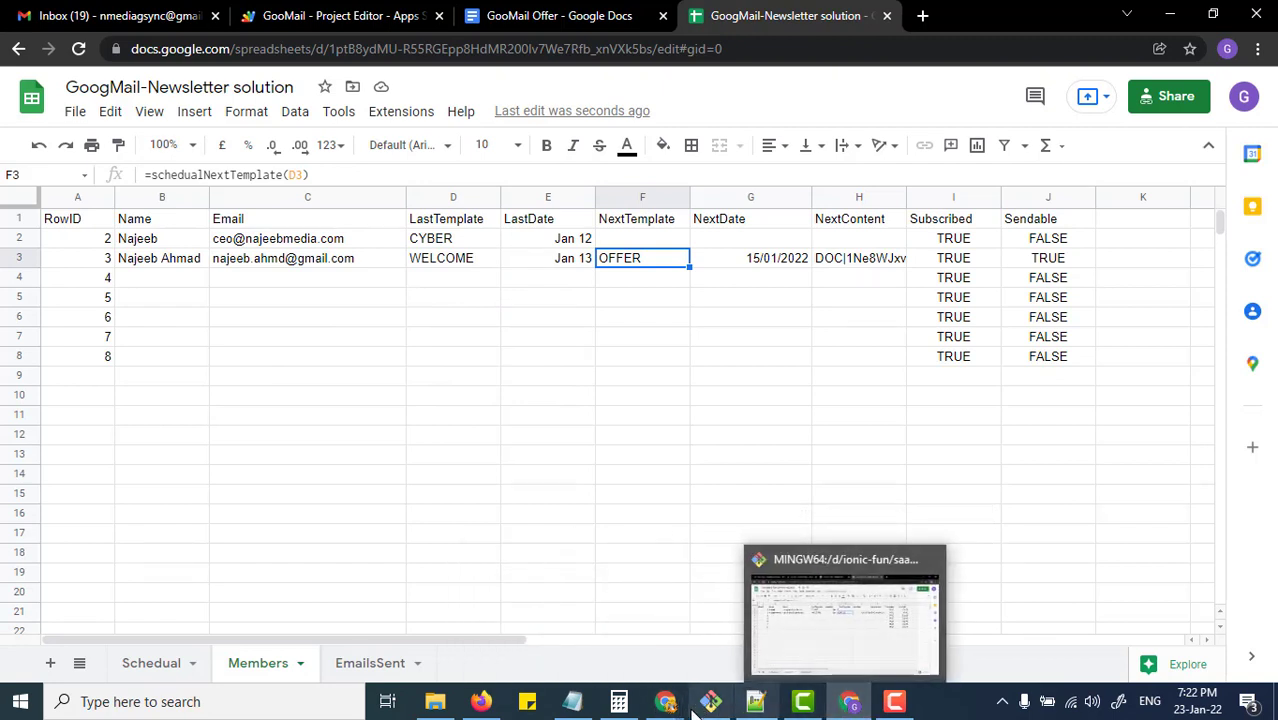
Step: Open the recipient's Gmail inbox in a browser window for the other Chrome profile
click(550, 610)
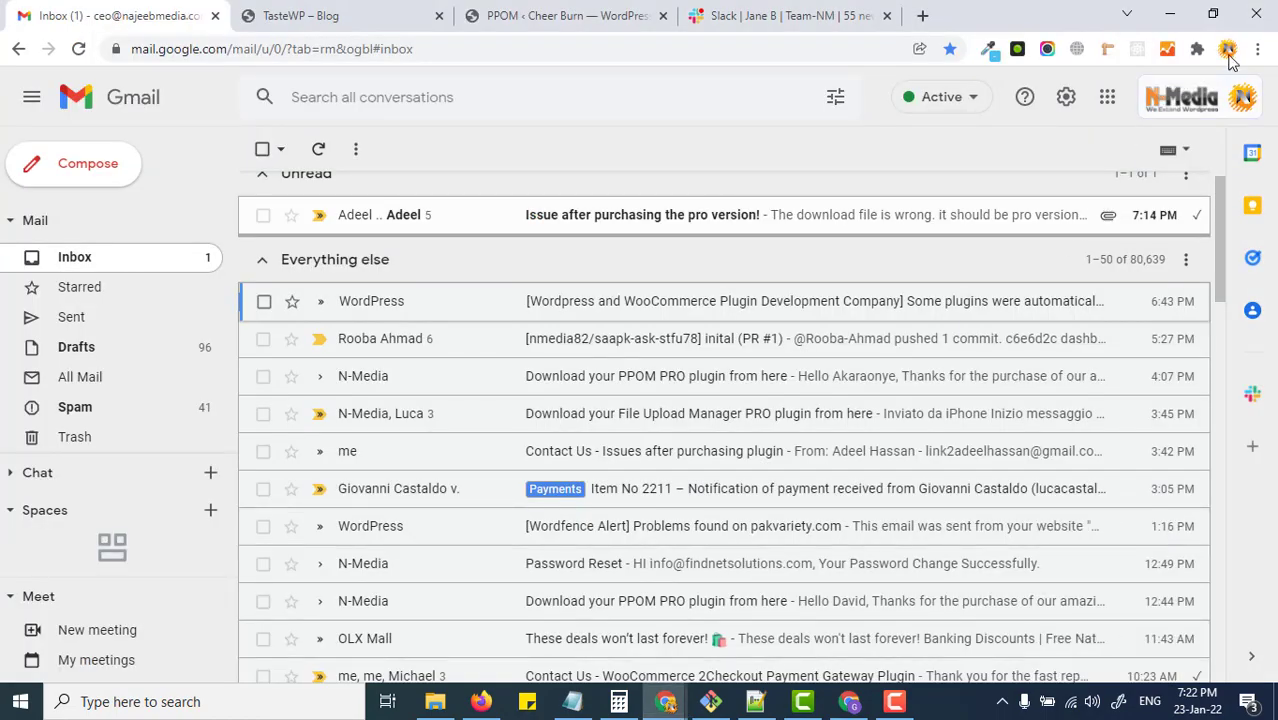
click(1228, 50)
click(1061, 451)
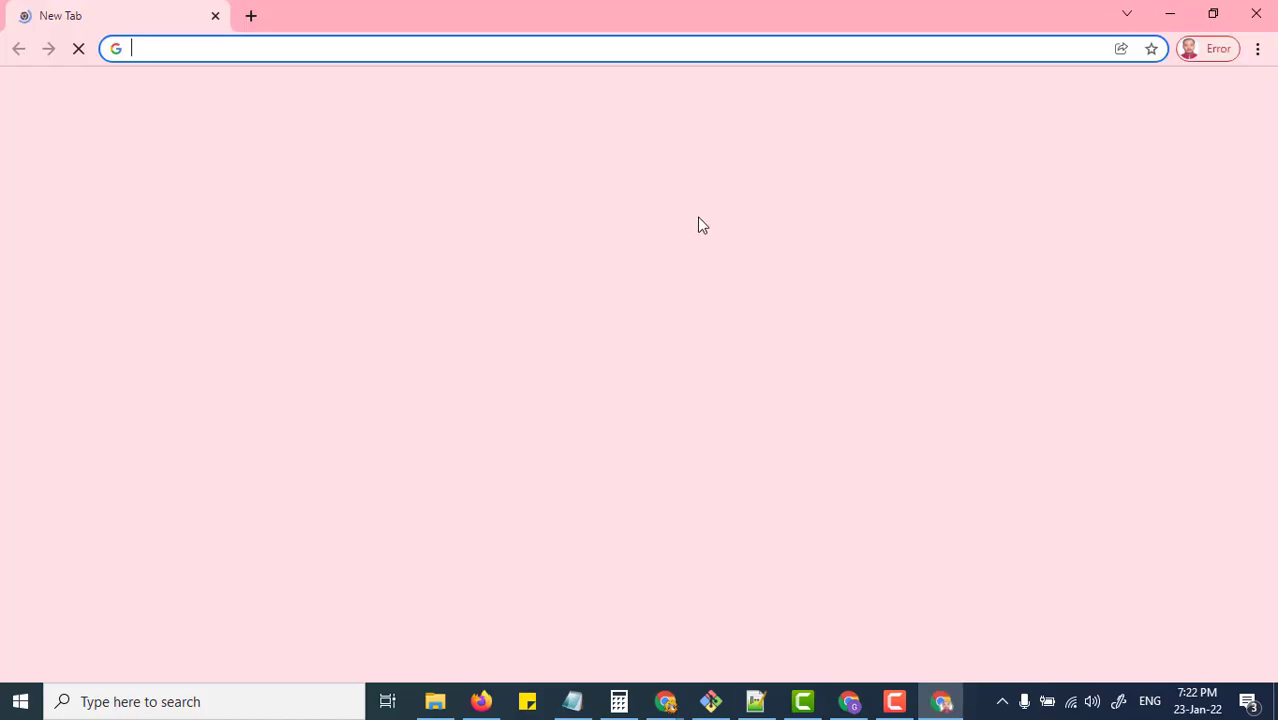
click(1101, 99)
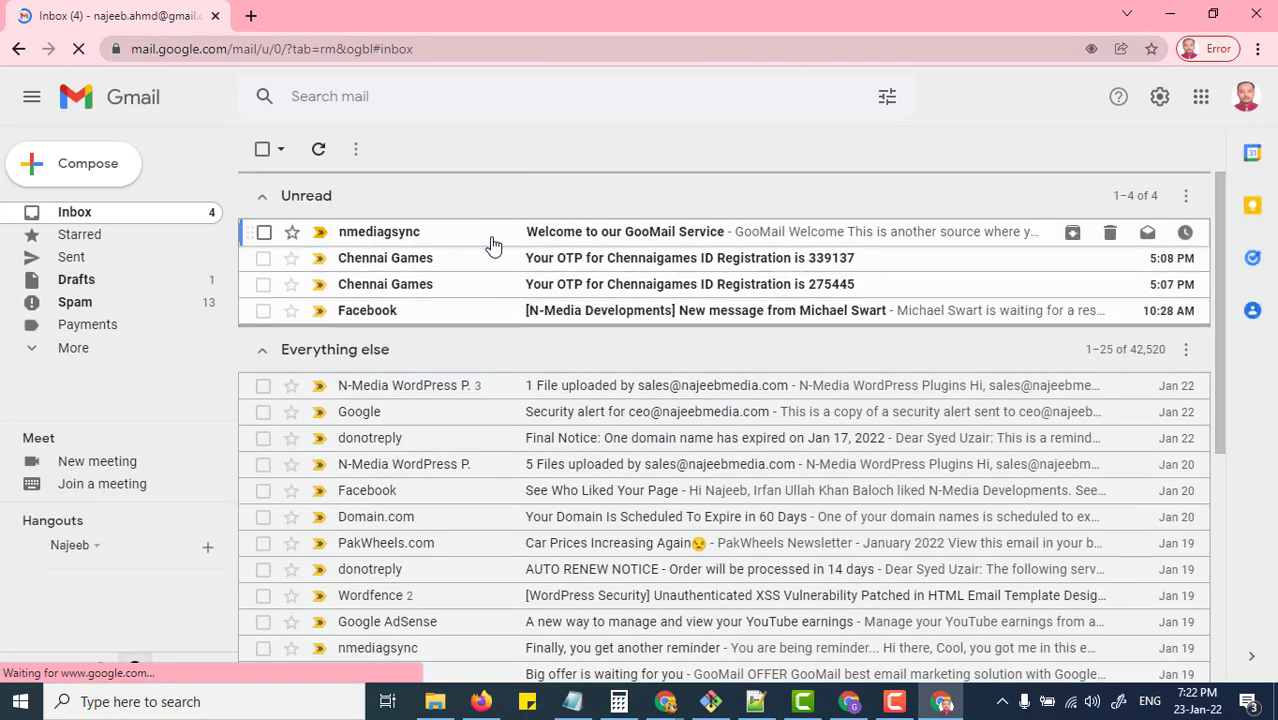
Step: Read the 'Welcome to our GooMail Service' email, then go back to the newsletter spreadsheet
click(643, 240)
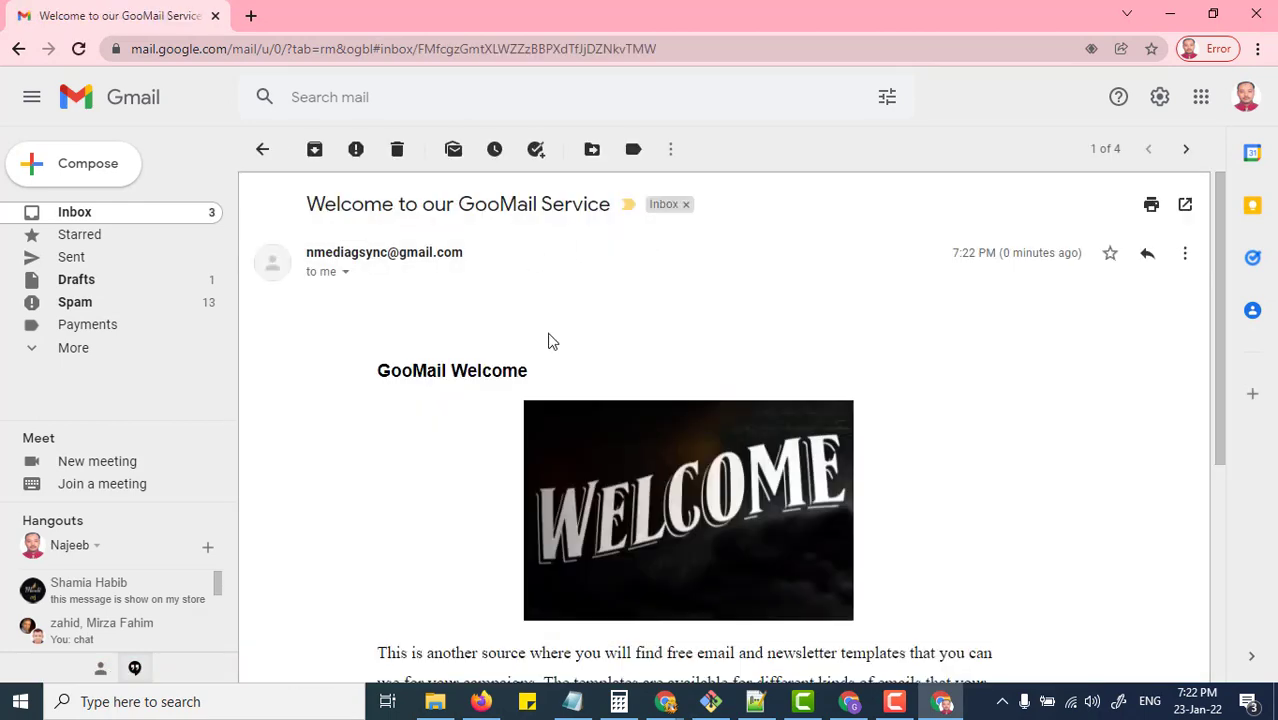
scroll(1200, 296, down, 2)
drag(1221, 314, 1220, 226)
click(184, 216)
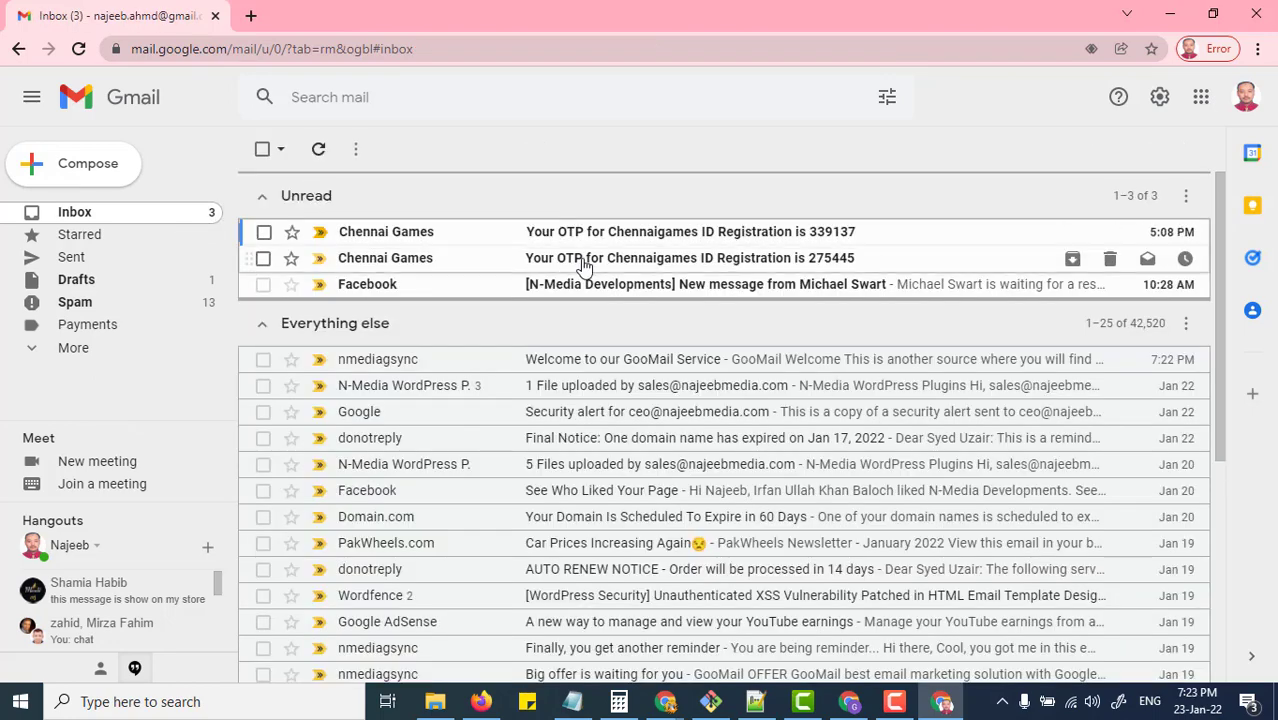
key(alt+Tab)
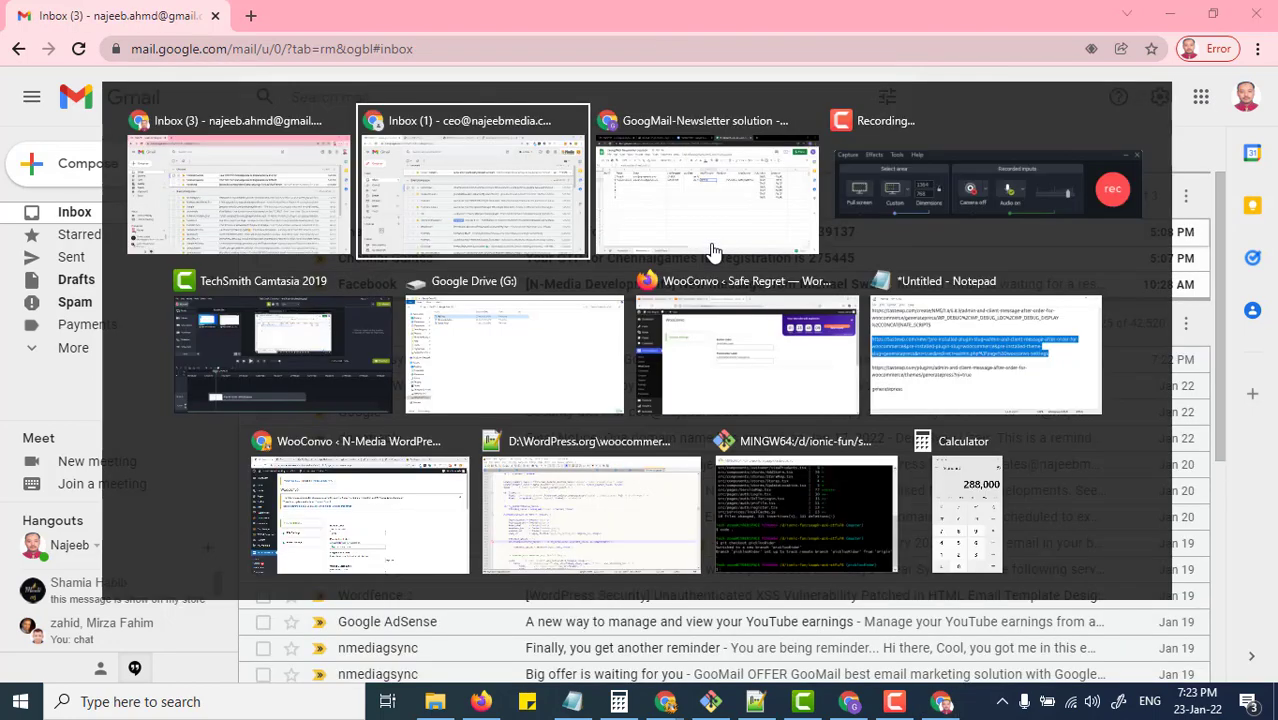
click(659, 248)
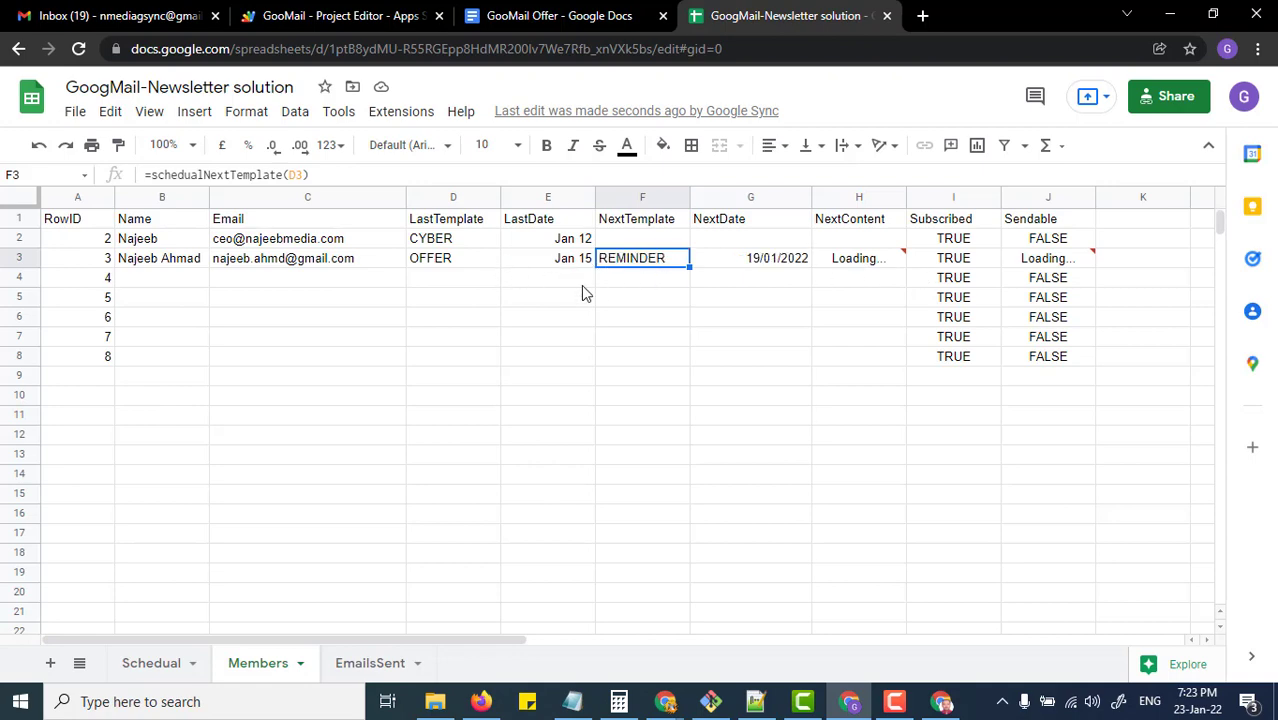
Step: Open the 'We have a special OFFER for you.' email and scroll down to its unsubscribe link
key(alt+Tab)
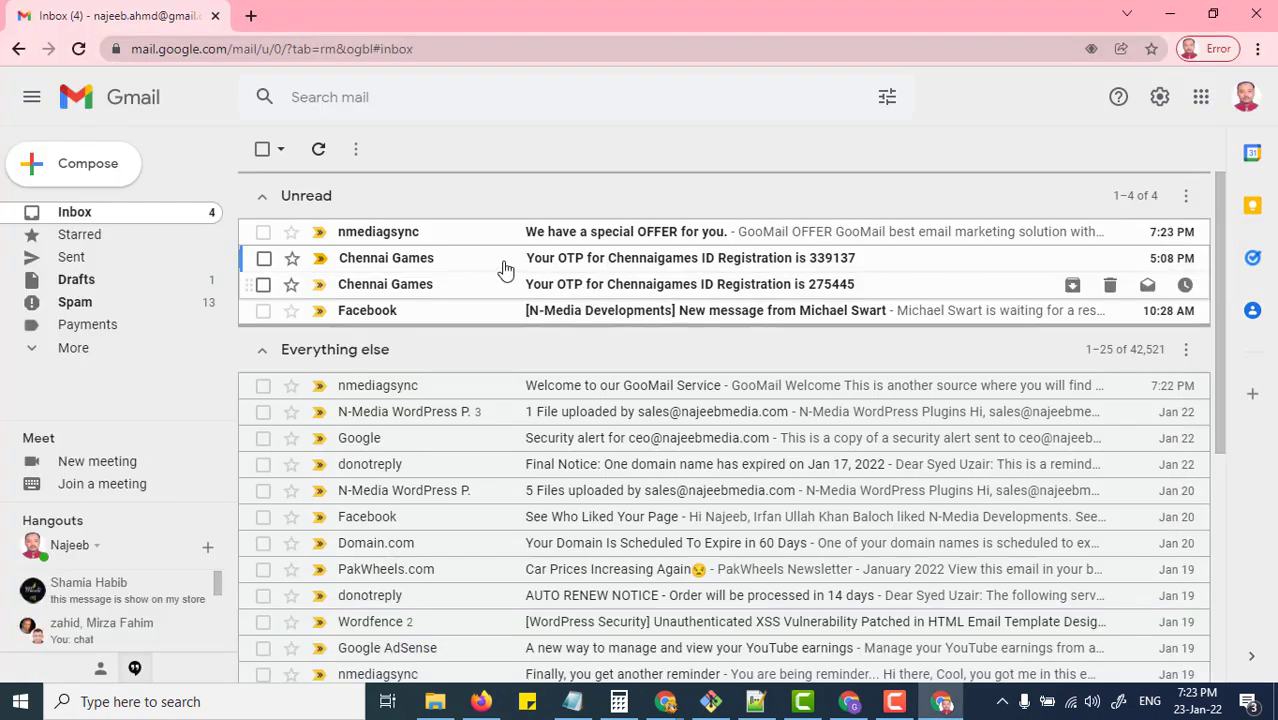
click(617, 240)
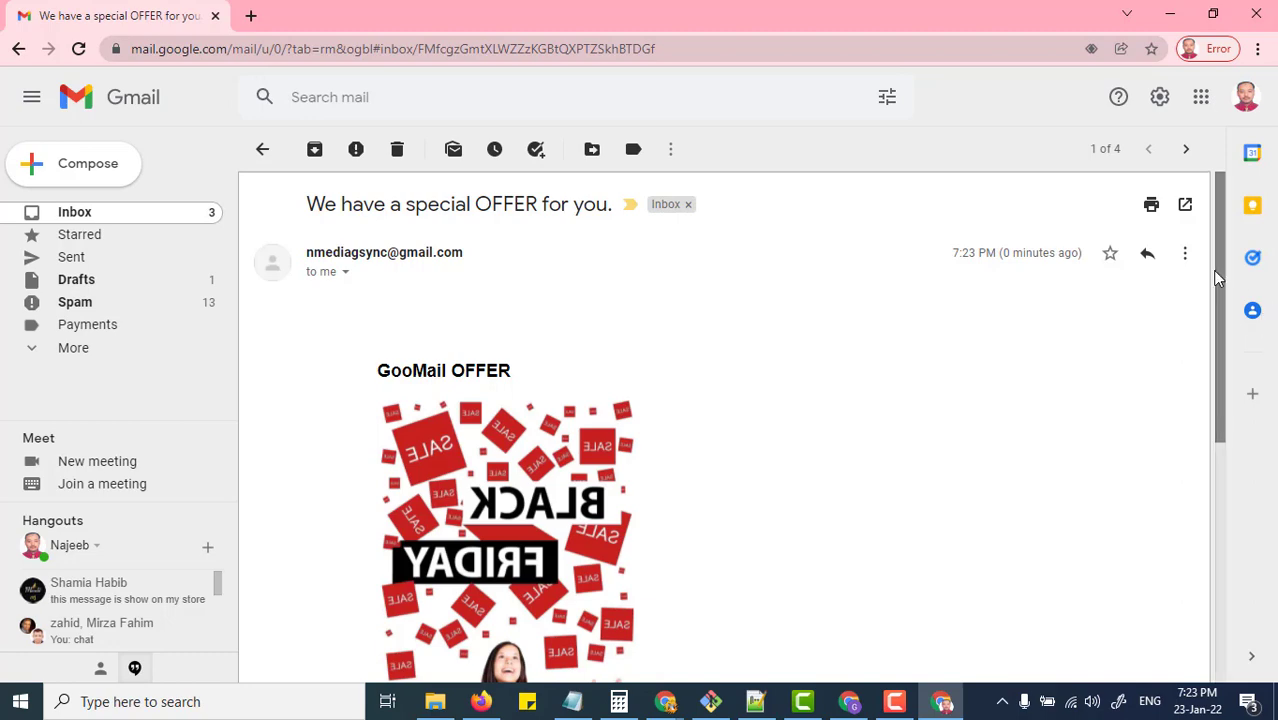
mouse_move(1212, 270)
mouse_down()
mouse_move(1208, 512)
mouse_move(1204, 342)
mouse_move(1224, 288)
mouse_move(1233, 493)
mouse_move(1207, 275)
mouse_up()
key(alt+Tab)
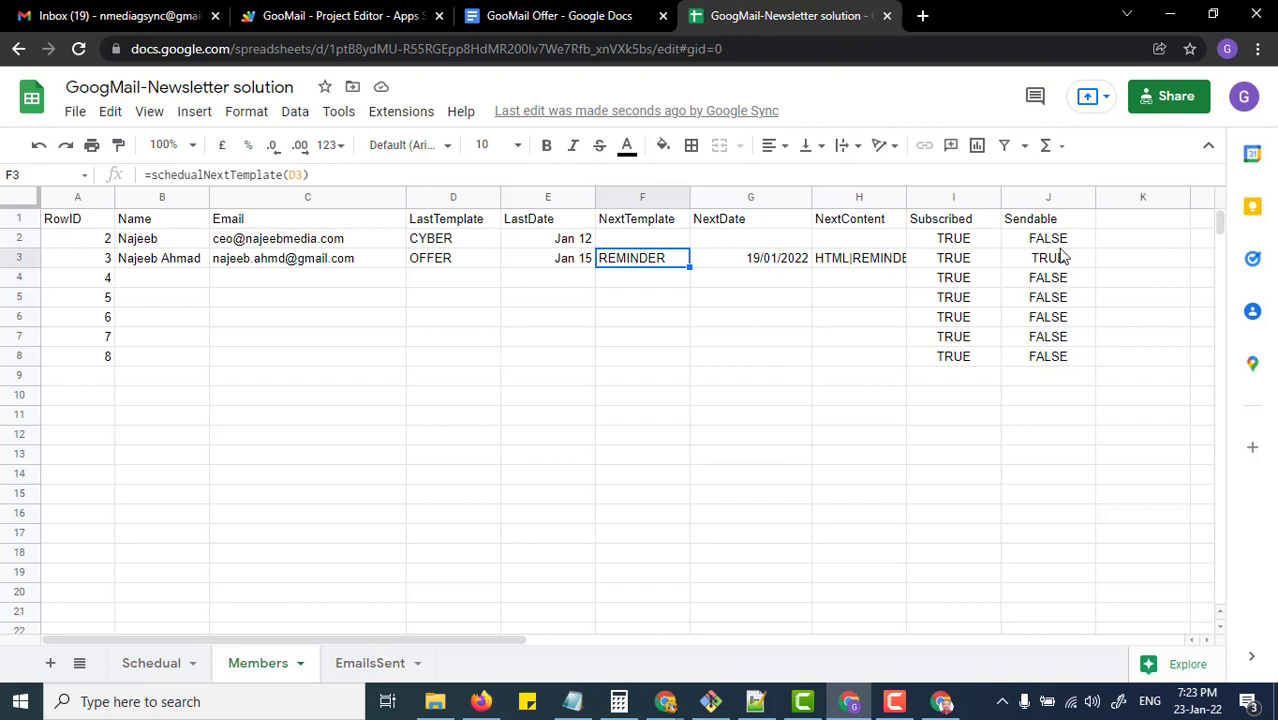
key(alt+Tab)
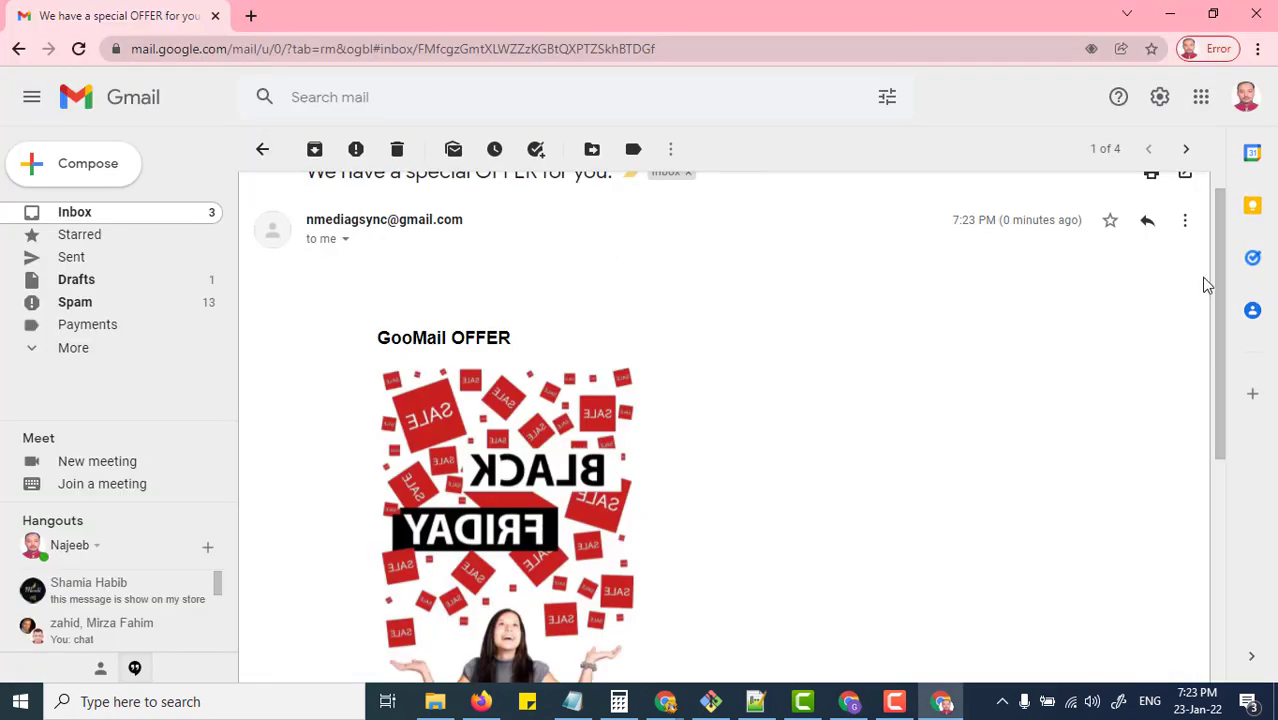
drag(1225, 287, 1240, 523)
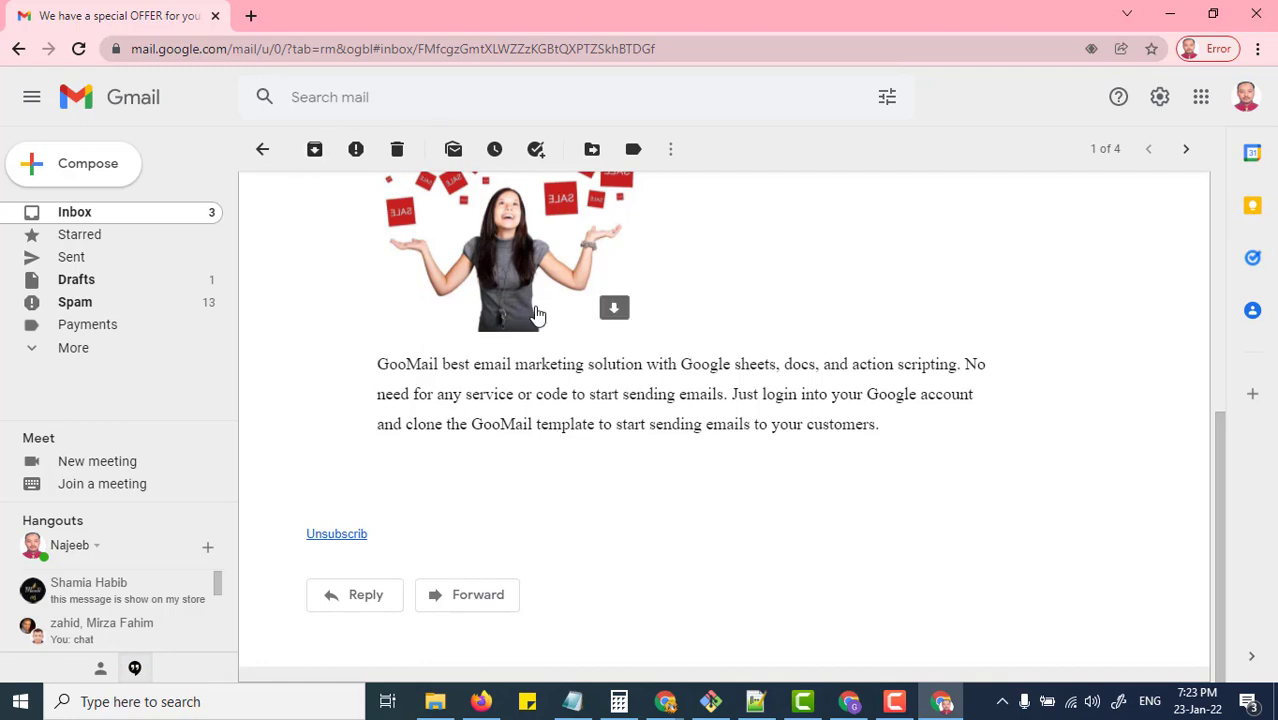
Step: Check the Schedual and Members sheets, then view EmailsSent's Opens: OFFER 1, REMINDER 0
key(alt+Tab)
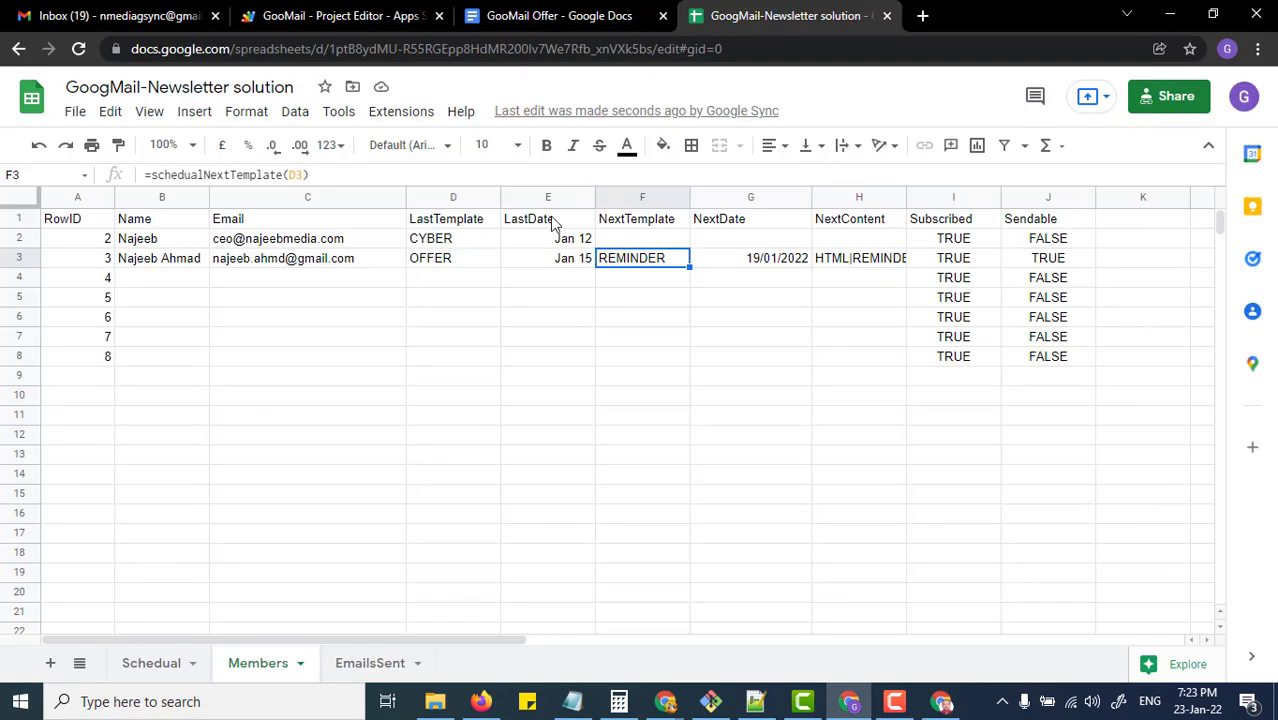
key(alt+Tab)
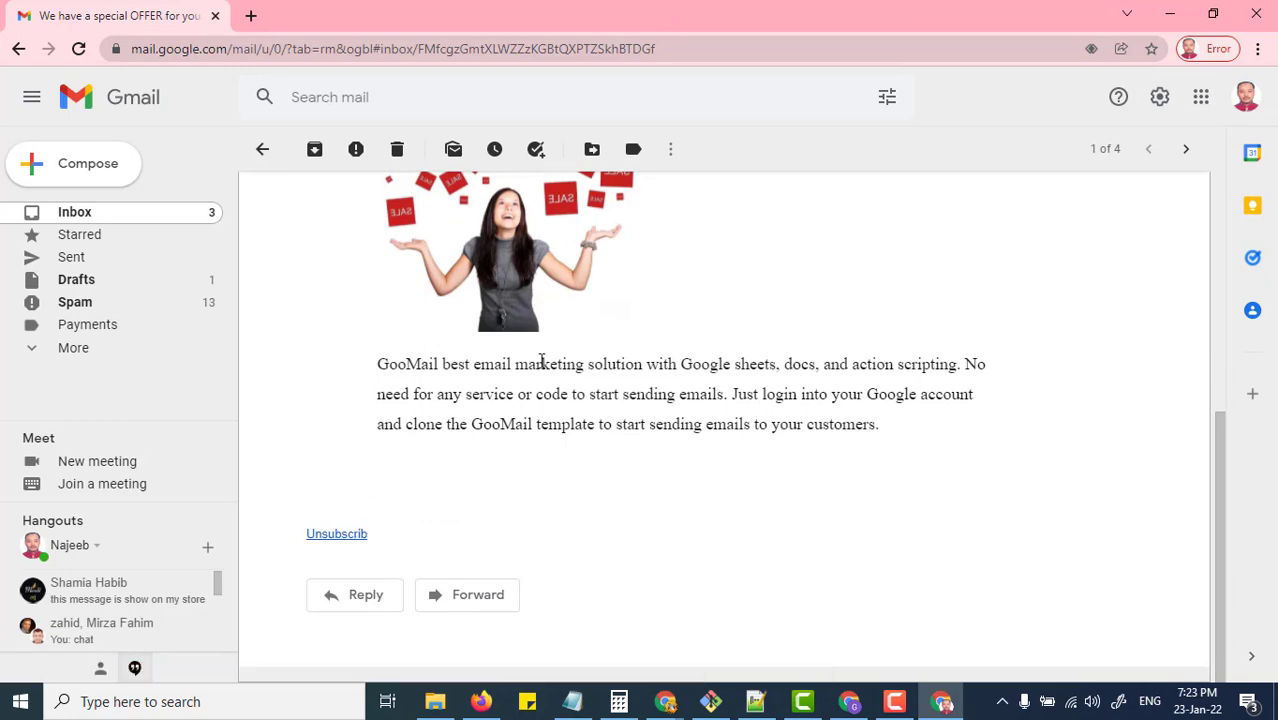
key(alt+Tab)
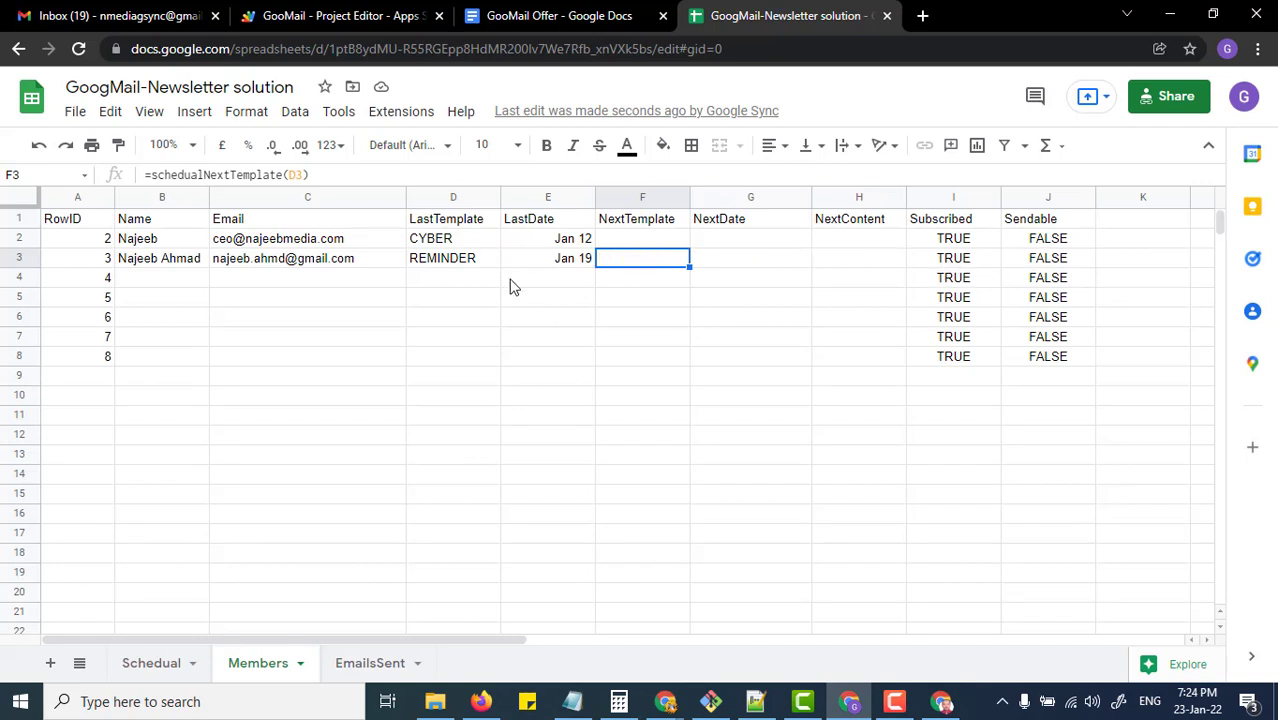
click(151, 663)
click(292, 663)
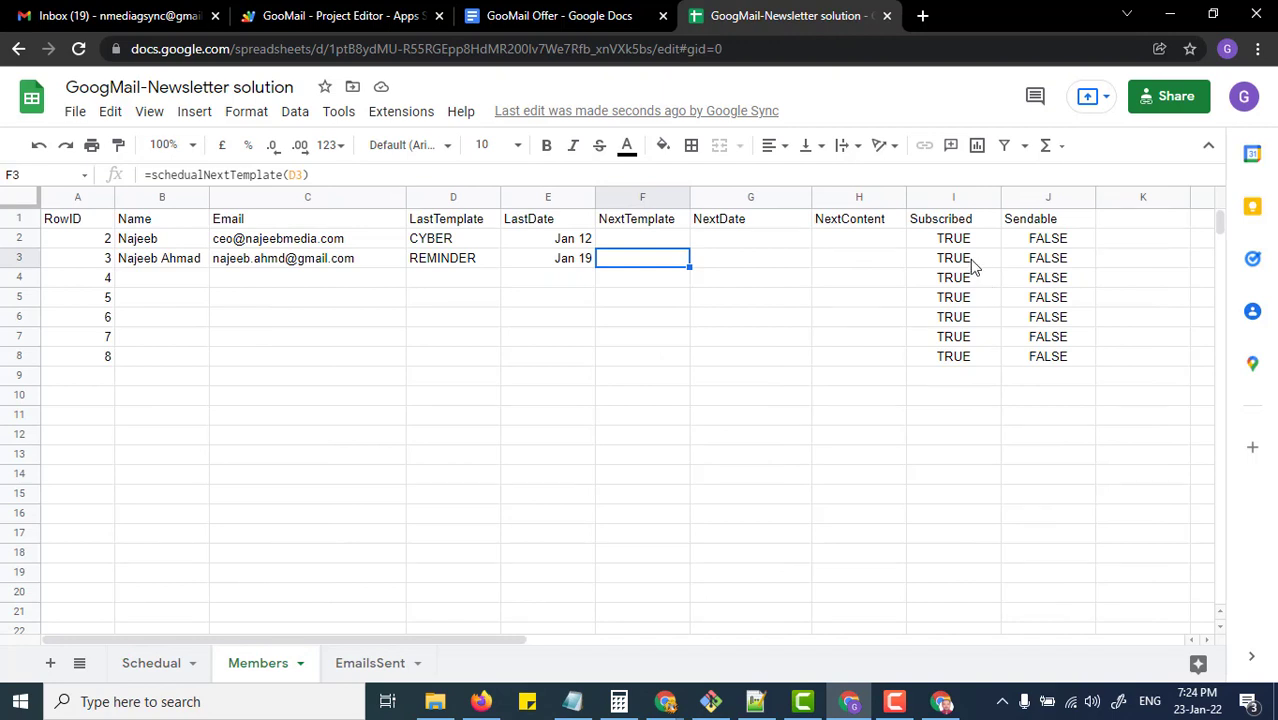
click(372, 663)
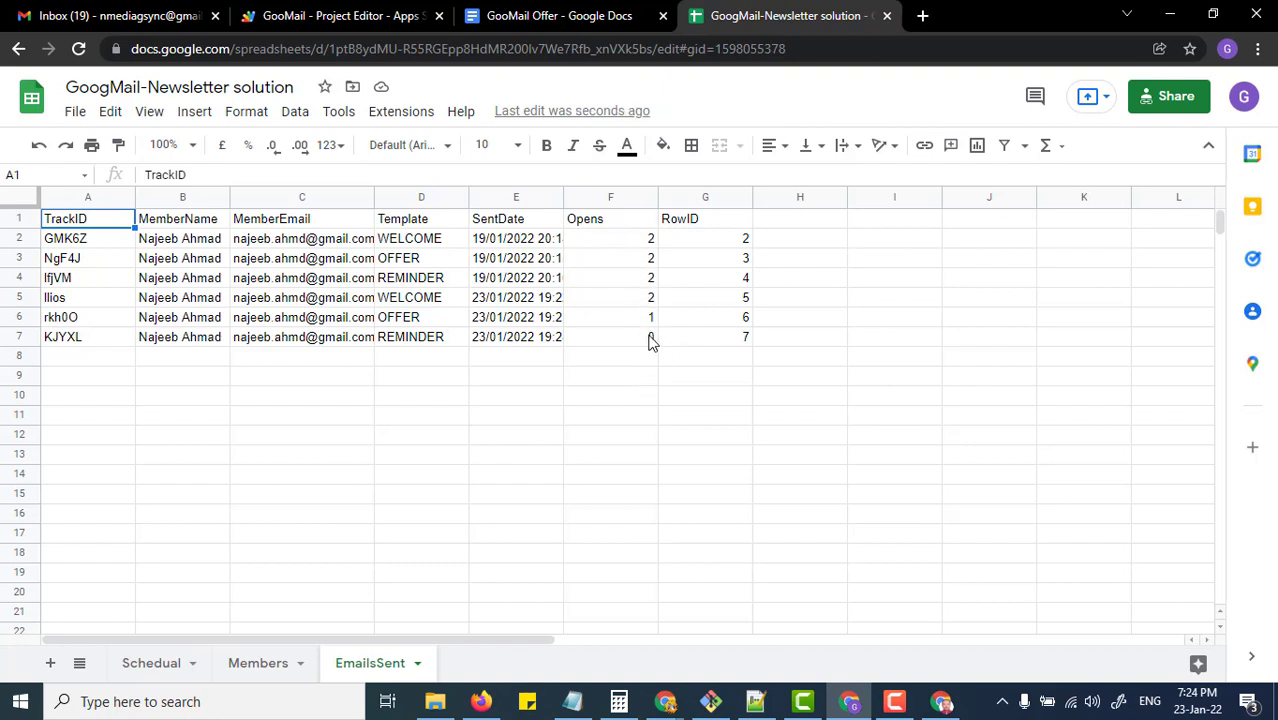
Step: Open the 'We are sending you a final reminder' email and compare it with row 7's Opens count
key(alt+Tab)
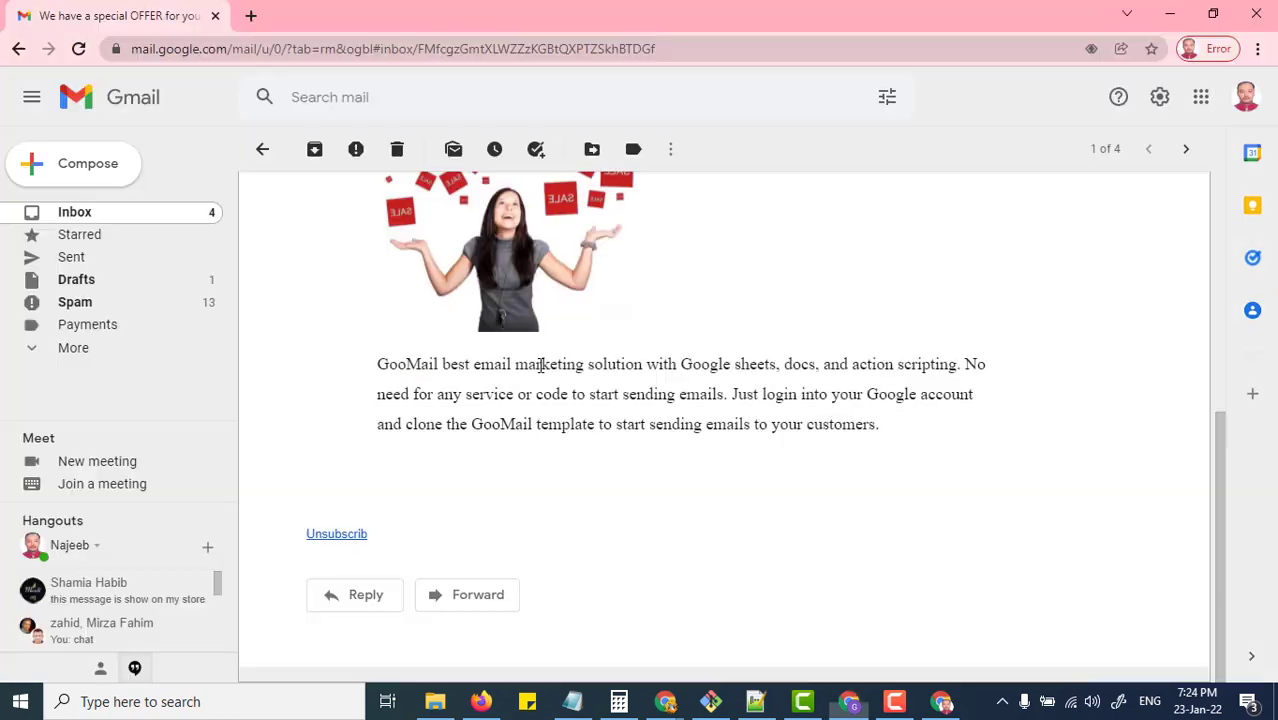
click(260, 150)
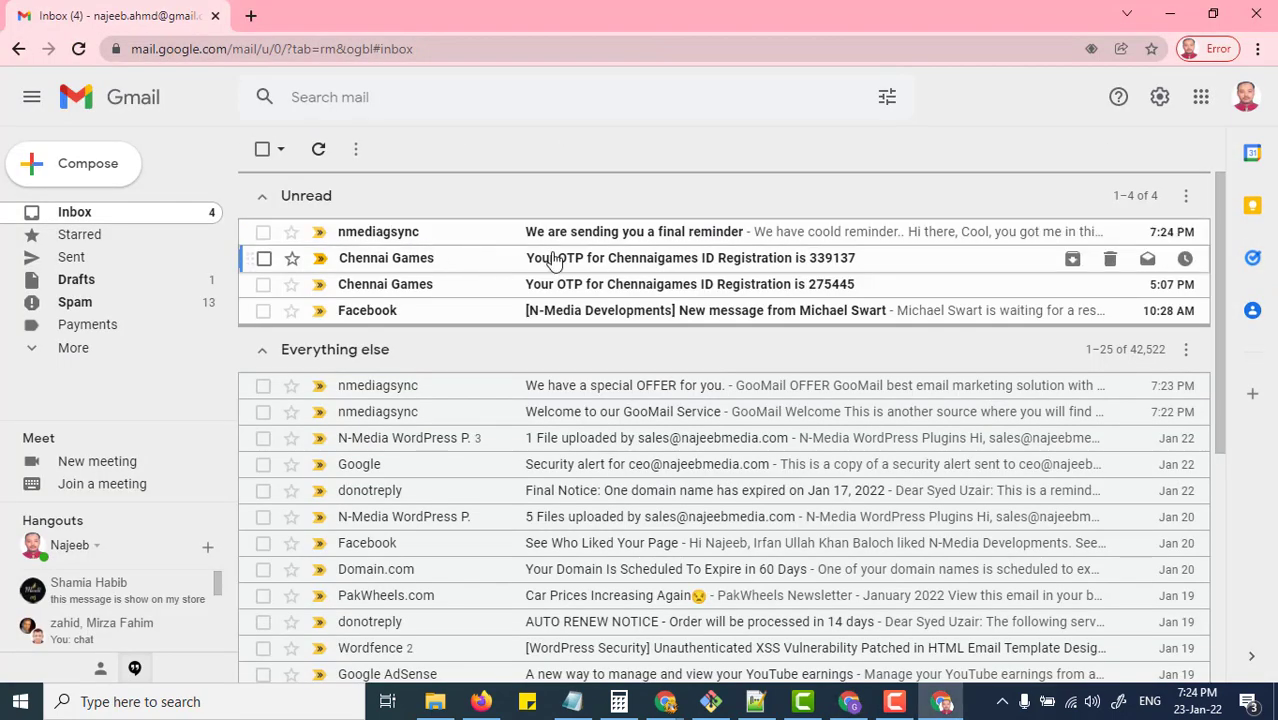
click(628, 231)
scroll(744, 427, down, 2)
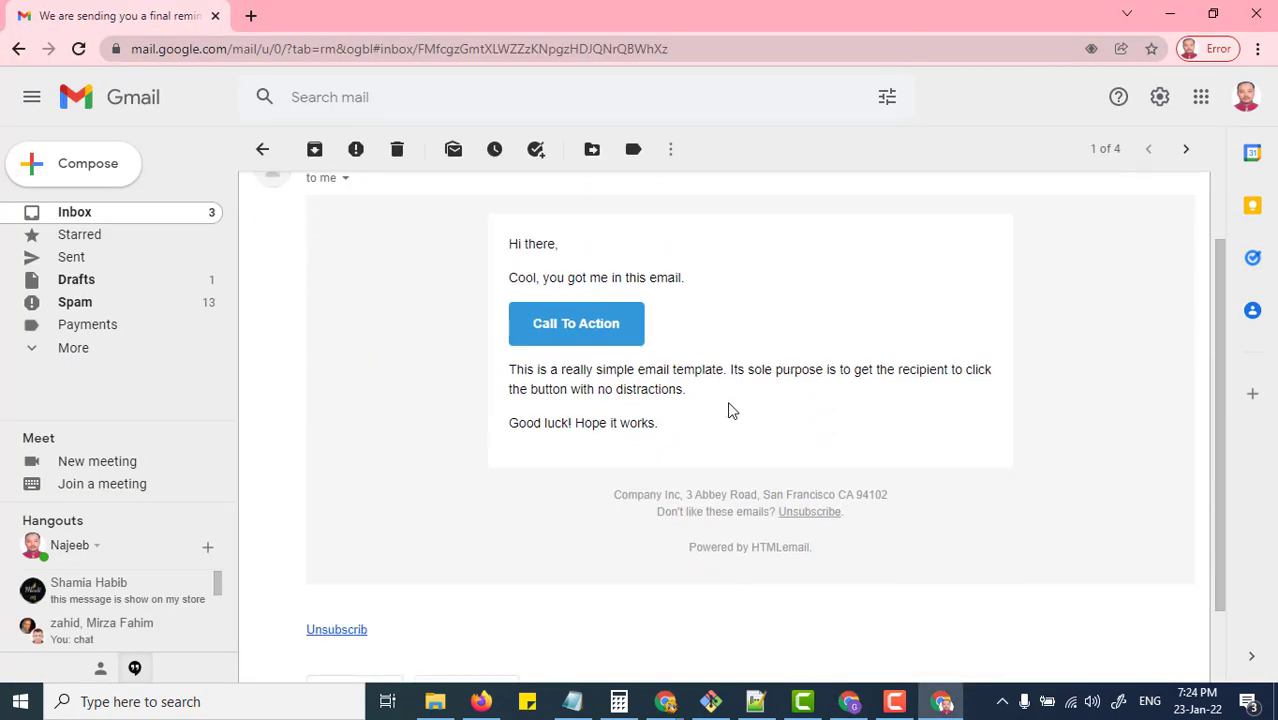
key(alt+Tab)
key(alt+Tab)
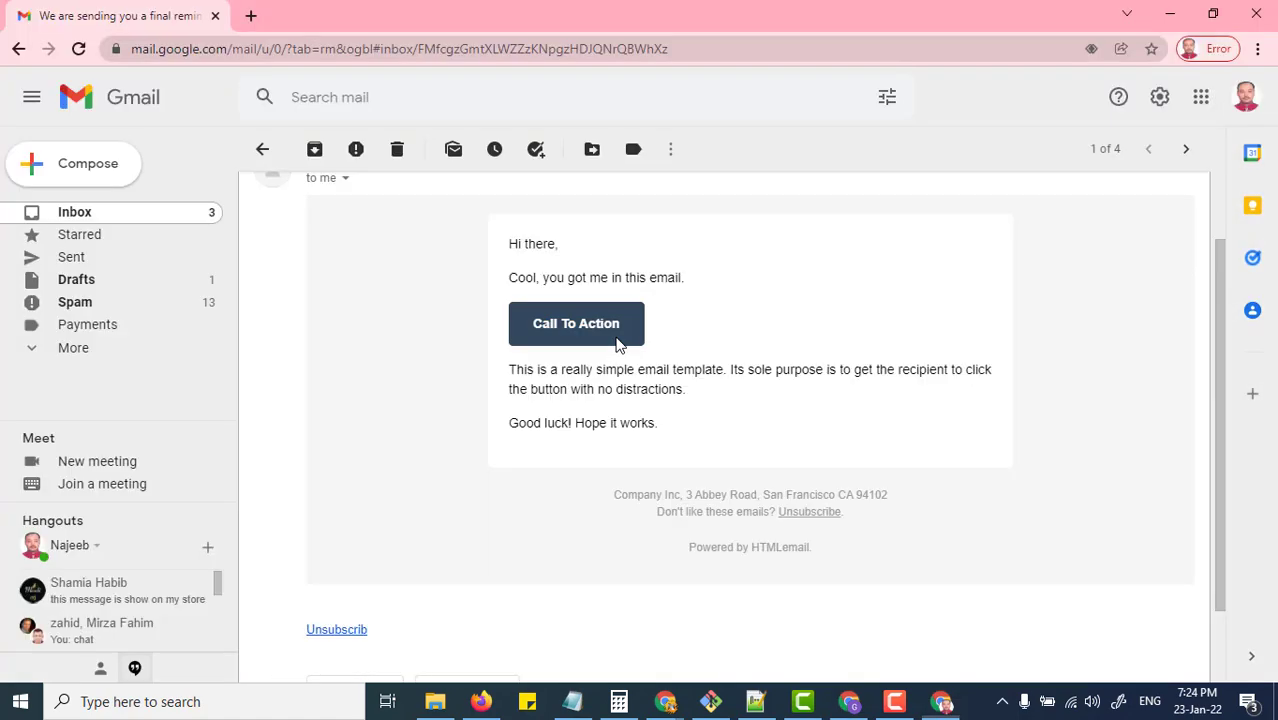
key(alt+Tab)
key(alt+Tab)
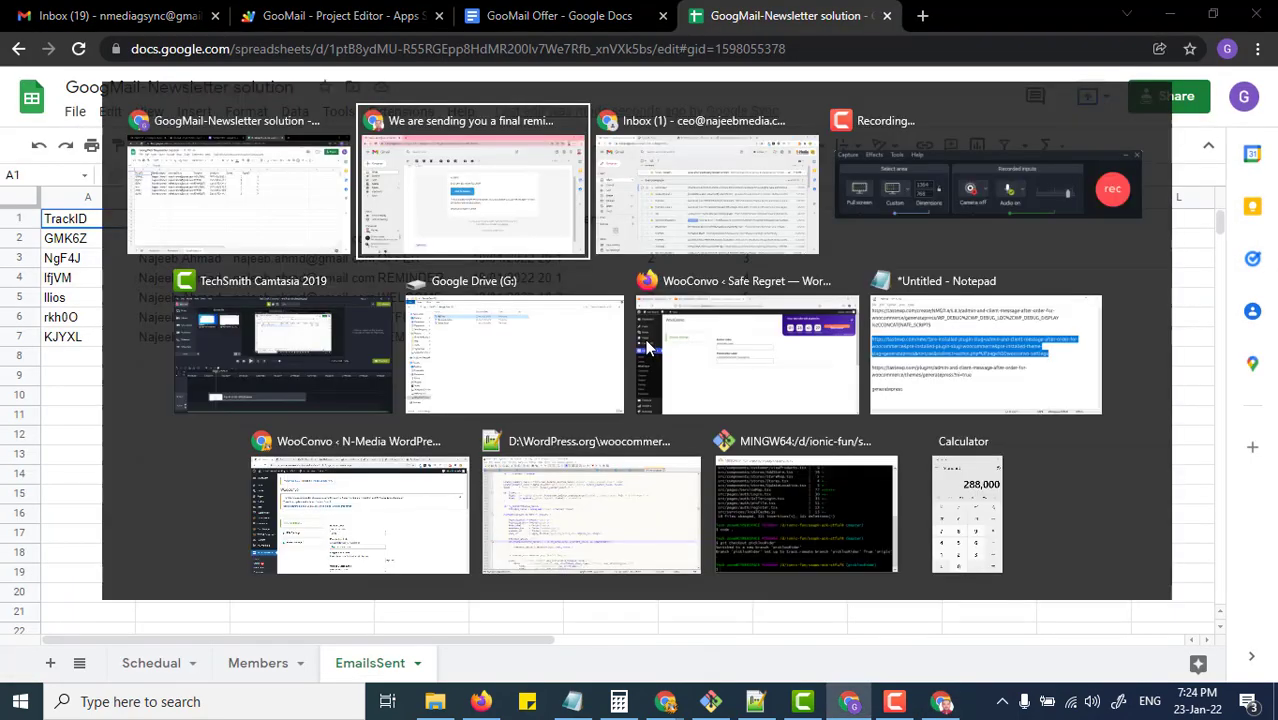
Step: Reopen the final reminder email, recheck the spreadsheet, and scroll to its unsubscribe link
click(220, 215)
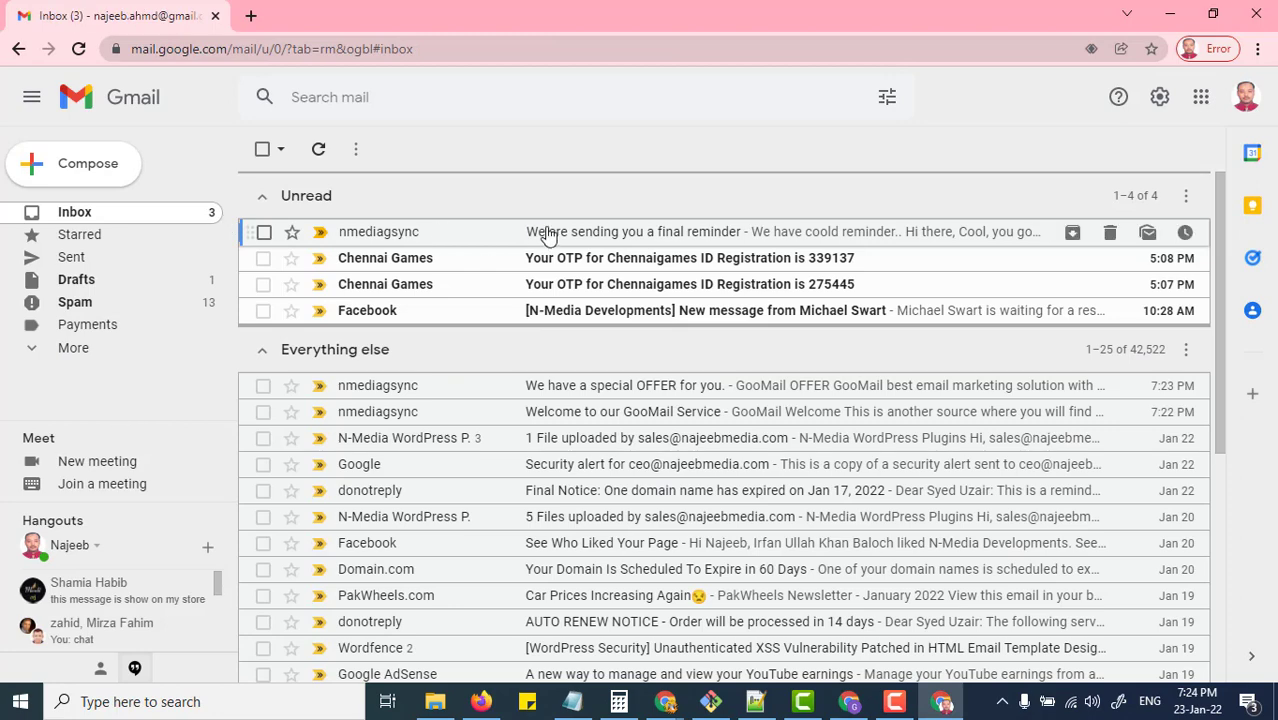
click(542, 234)
key(alt+Tab)
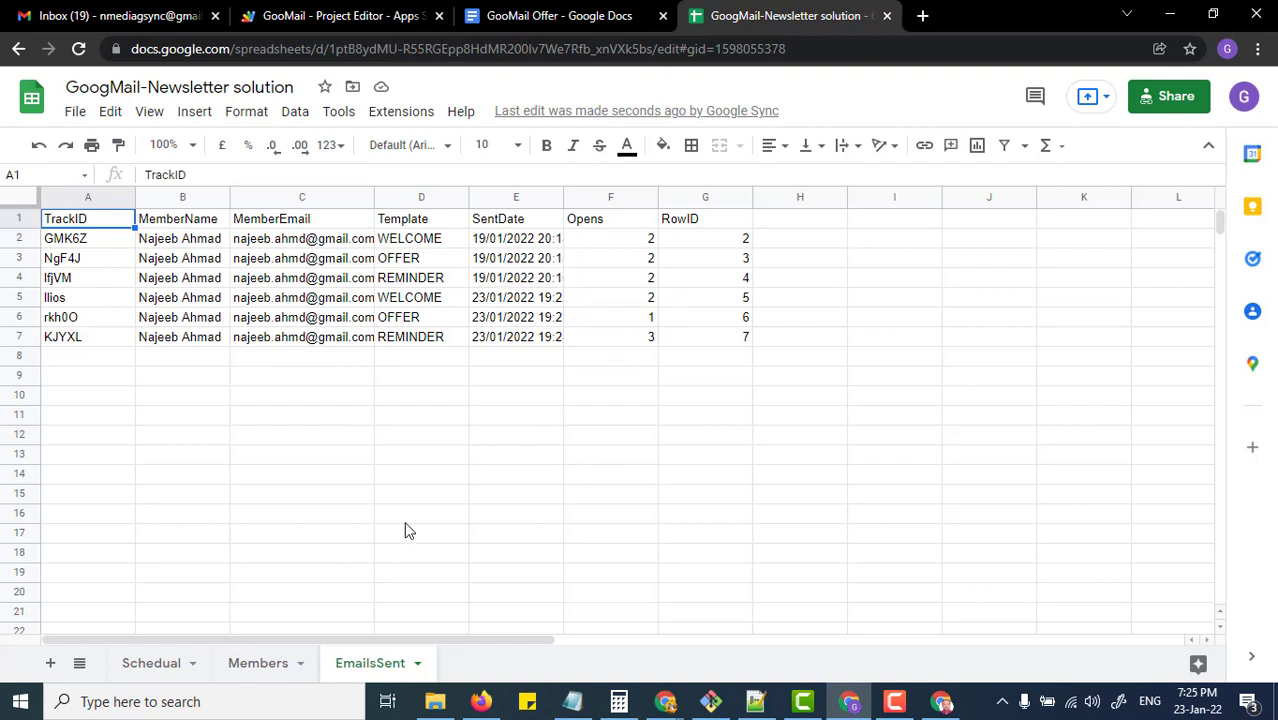
click(297, 660)
key(alt+Tab)
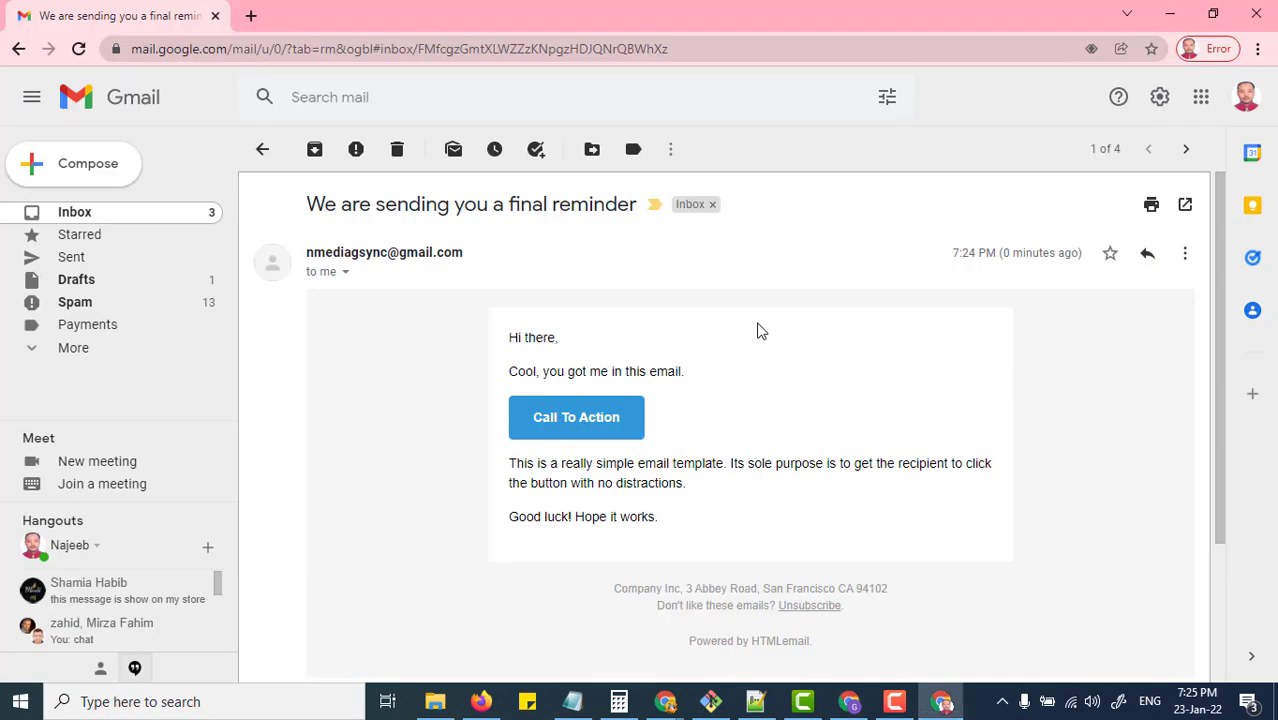
scroll(655, 416, down, 3)
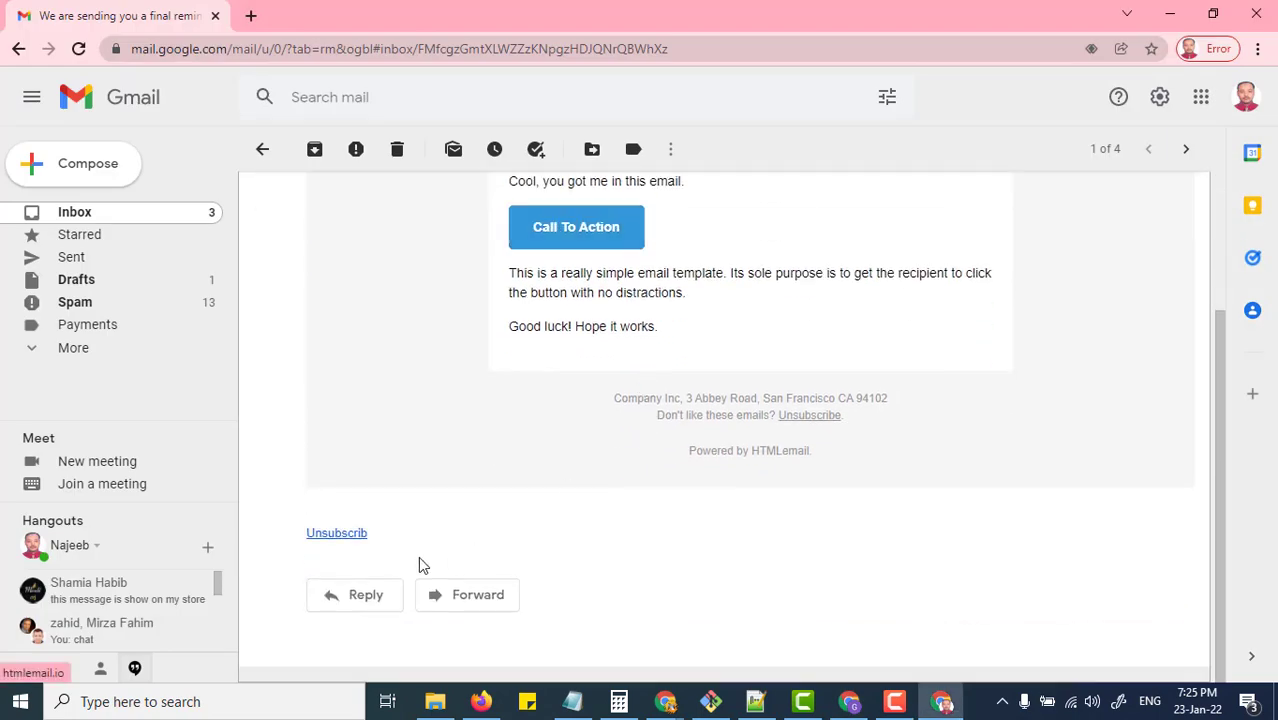
Step: Follow the email's unsubscribe link and check the NextContent formula in cell H3 meanwhile
click(354, 538)
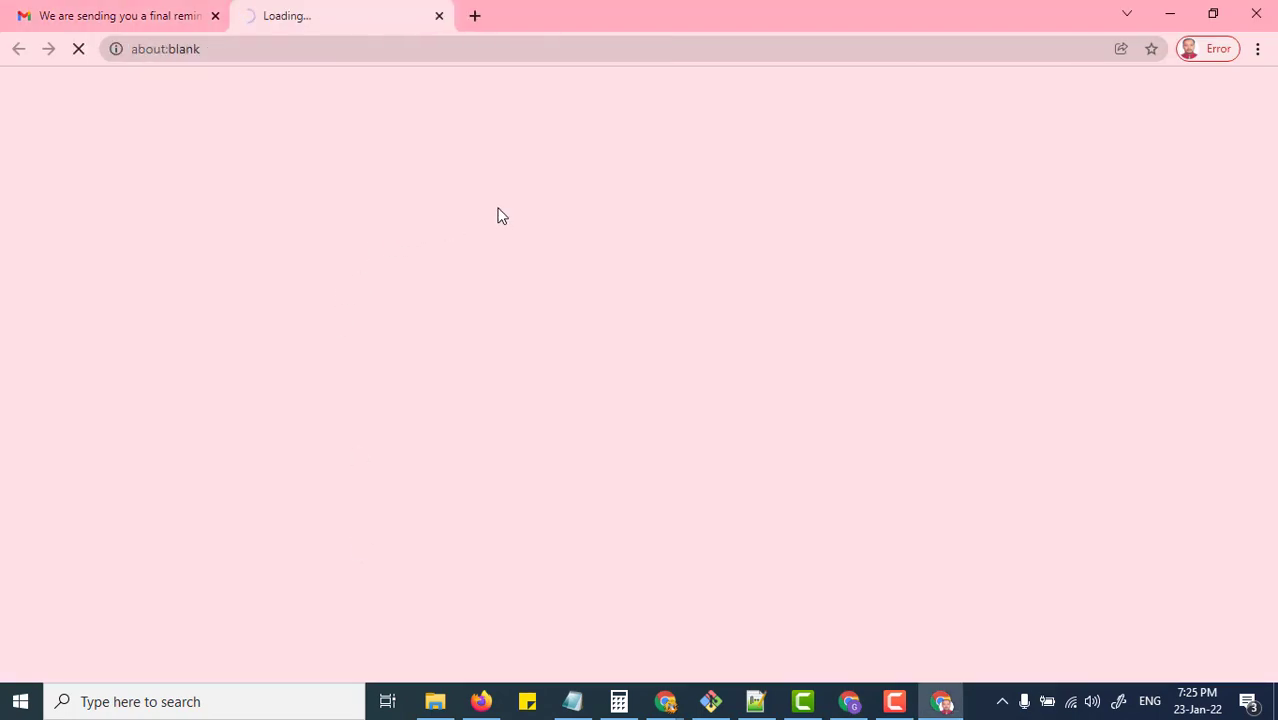
key(alt+Tab)
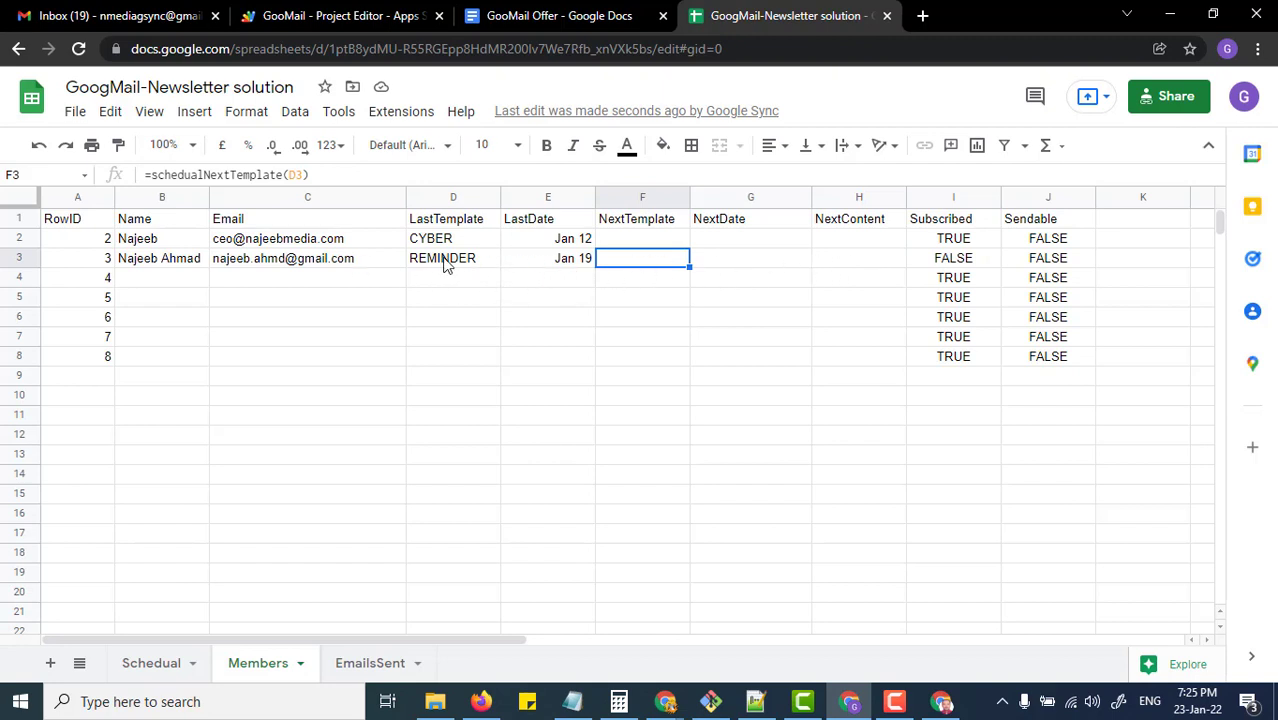
click(847, 256)
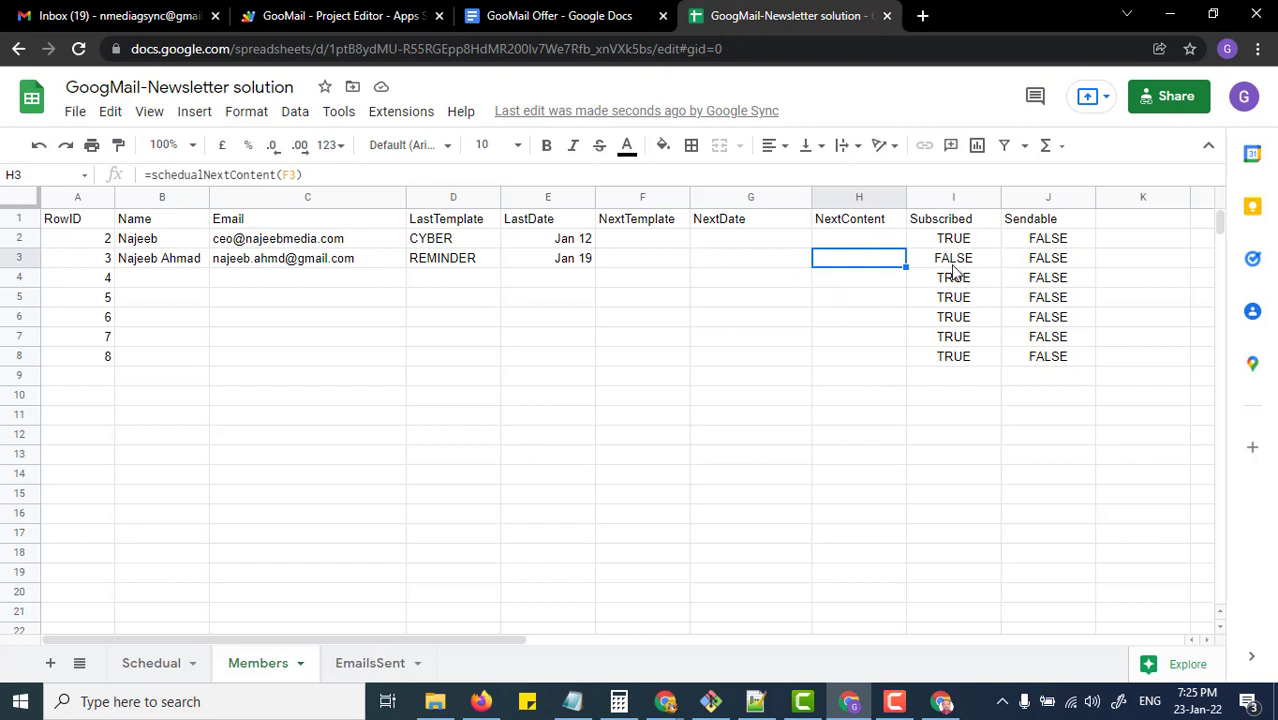
Step: Select the unsubscribe confirmation message text, then return to the GooMail project editor
key(alt+Tab)
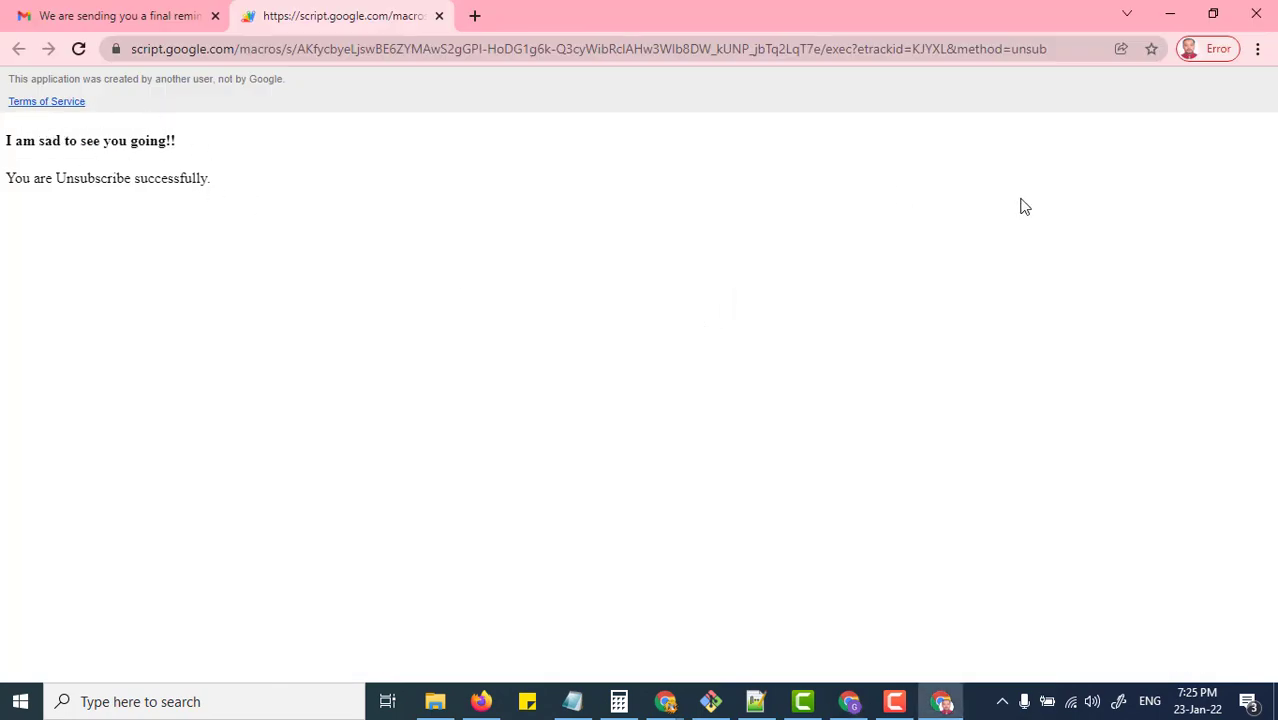
key(alt+Tab)
key(alt+Tab)
drag(8, 138, 282, 202)
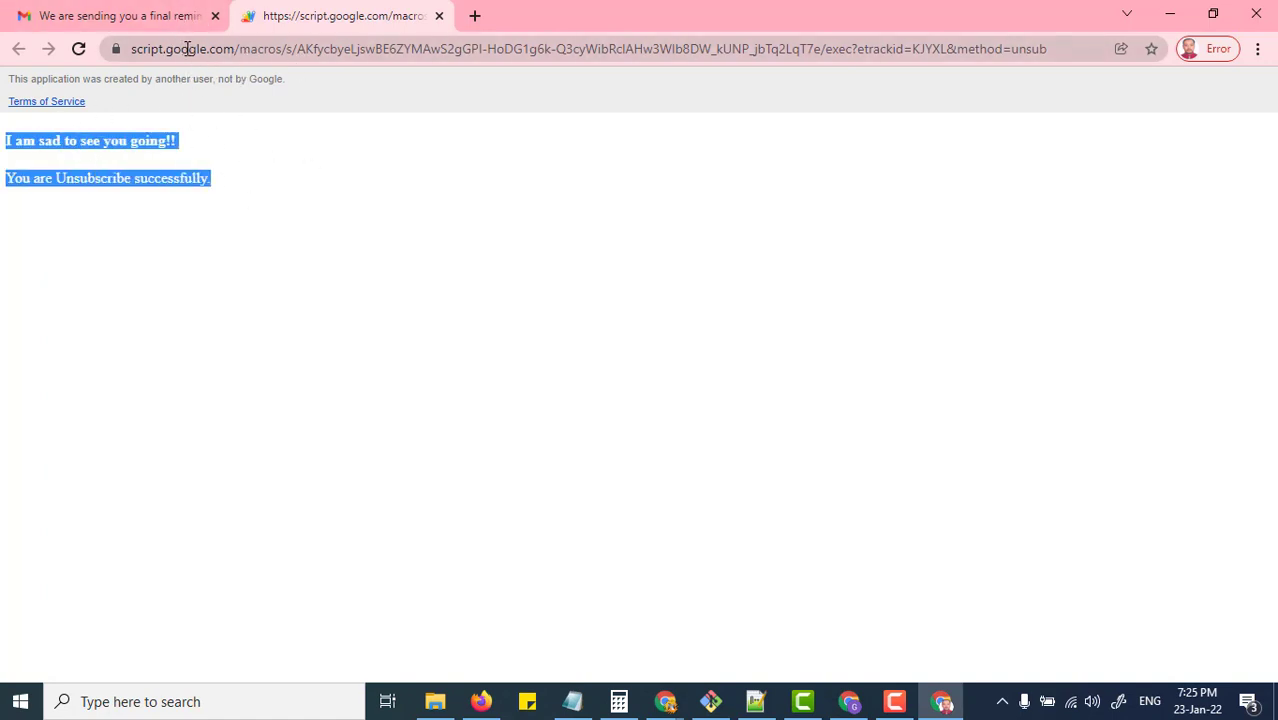
key(alt+Tab)
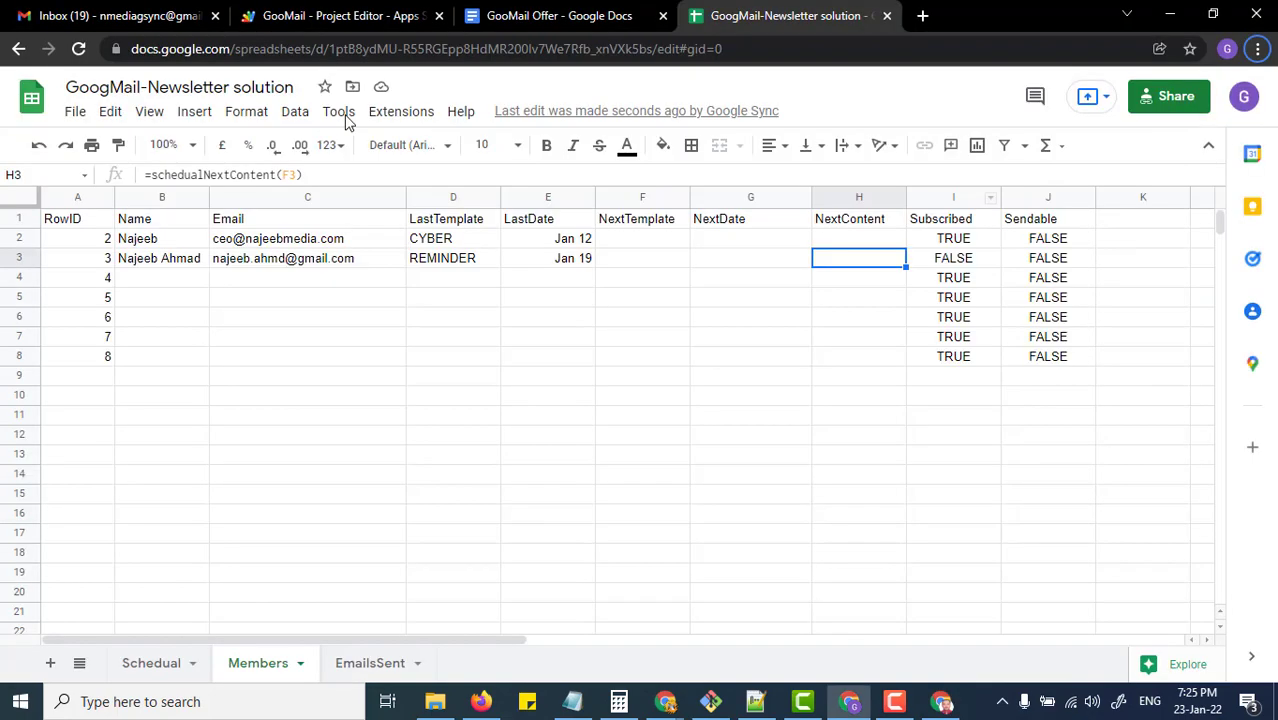
click(345, 25)
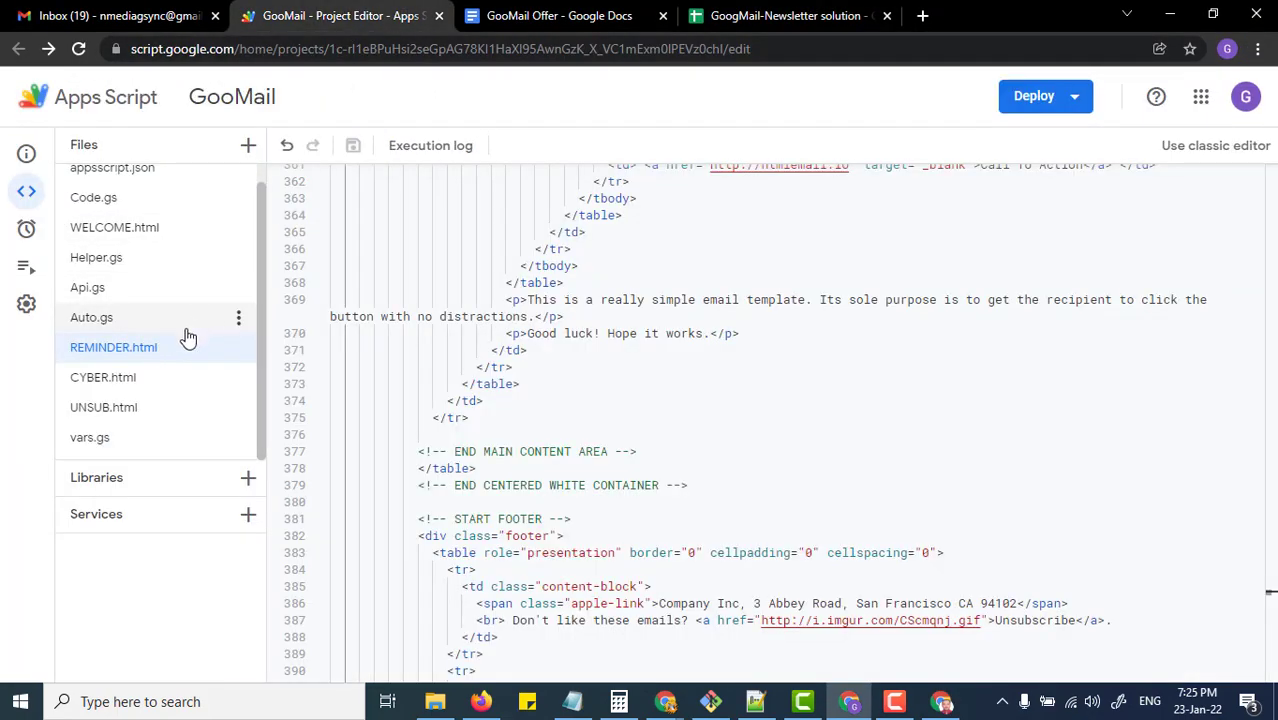
Step: Review UNSUB.html, highlighting lines 7-8 that write the unsubscribe message
click(104, 408)
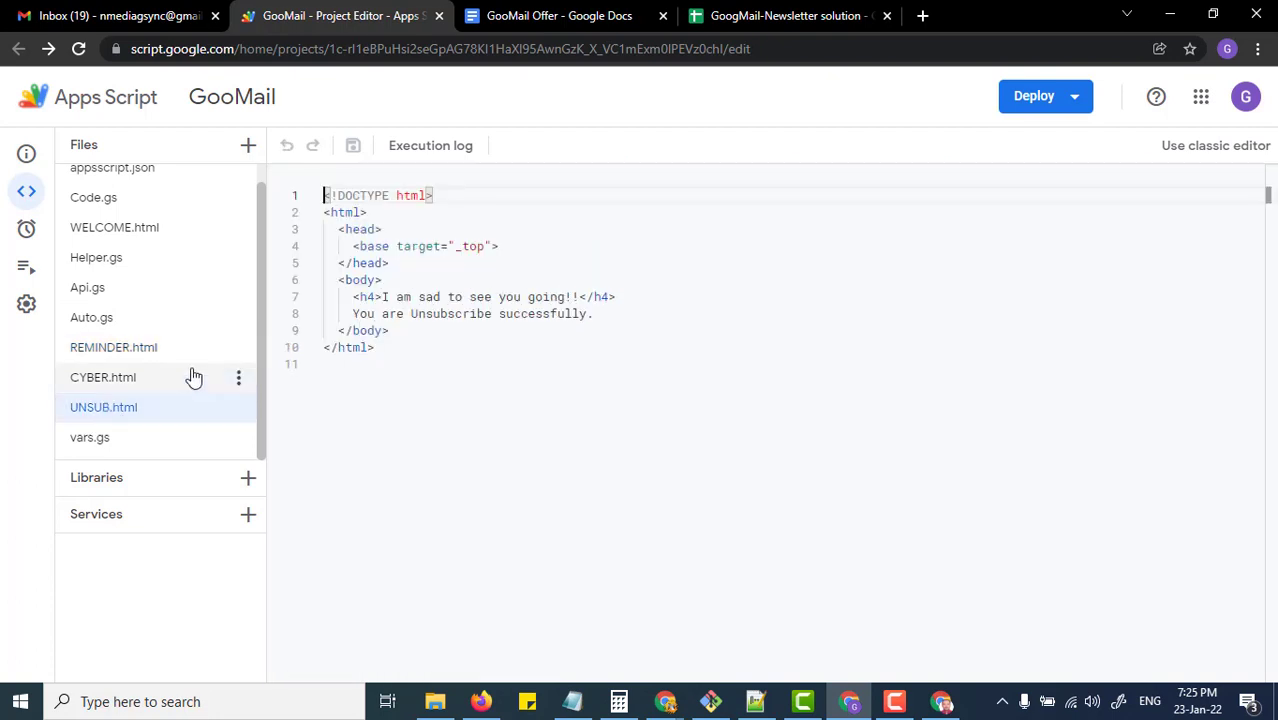
drag(354, 297, 676, 317)
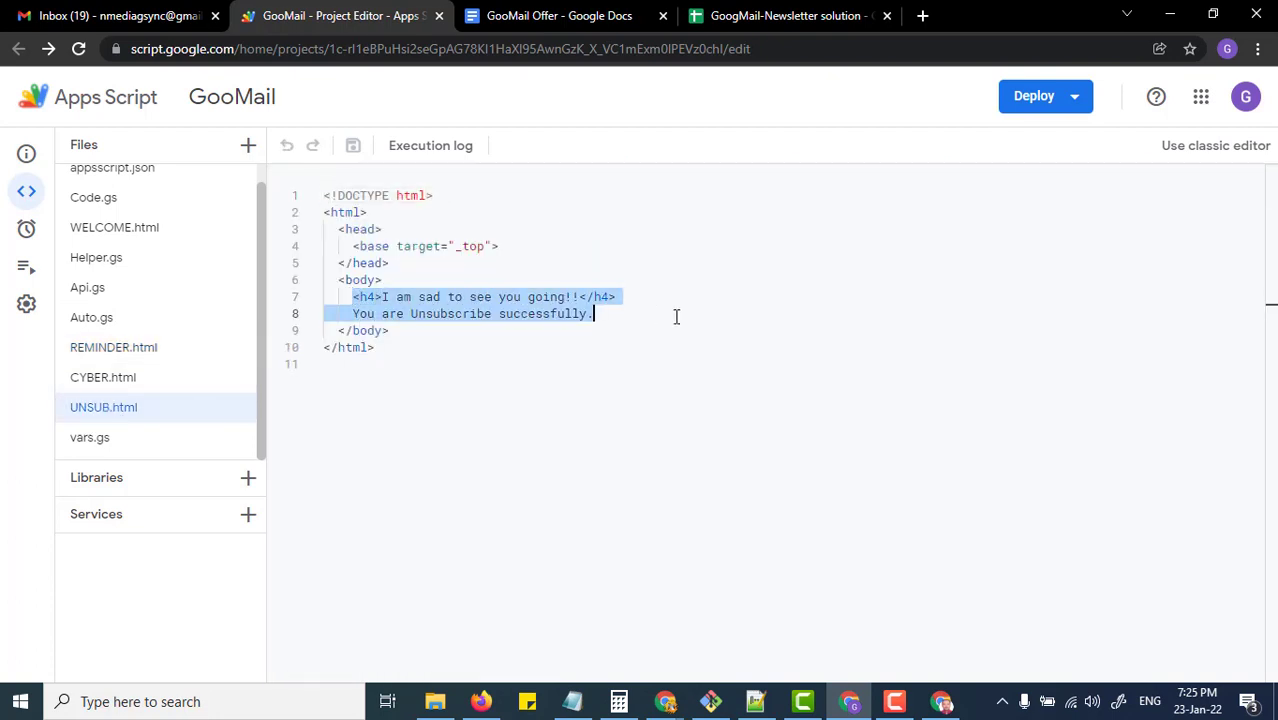
click(478, 331)
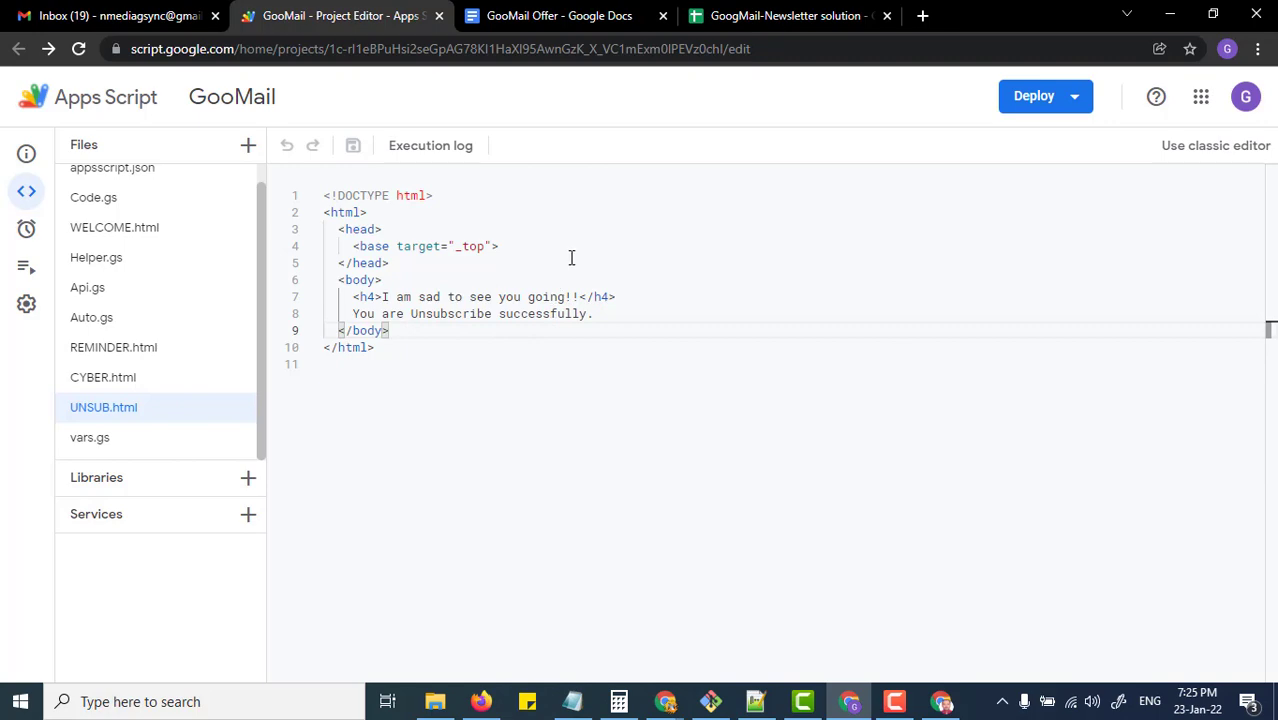
Step: Glance at the reminder email and inbox in Gmail, then return to the unsubscribe confirmation page
key(alt+Tab)
click(158, 18)
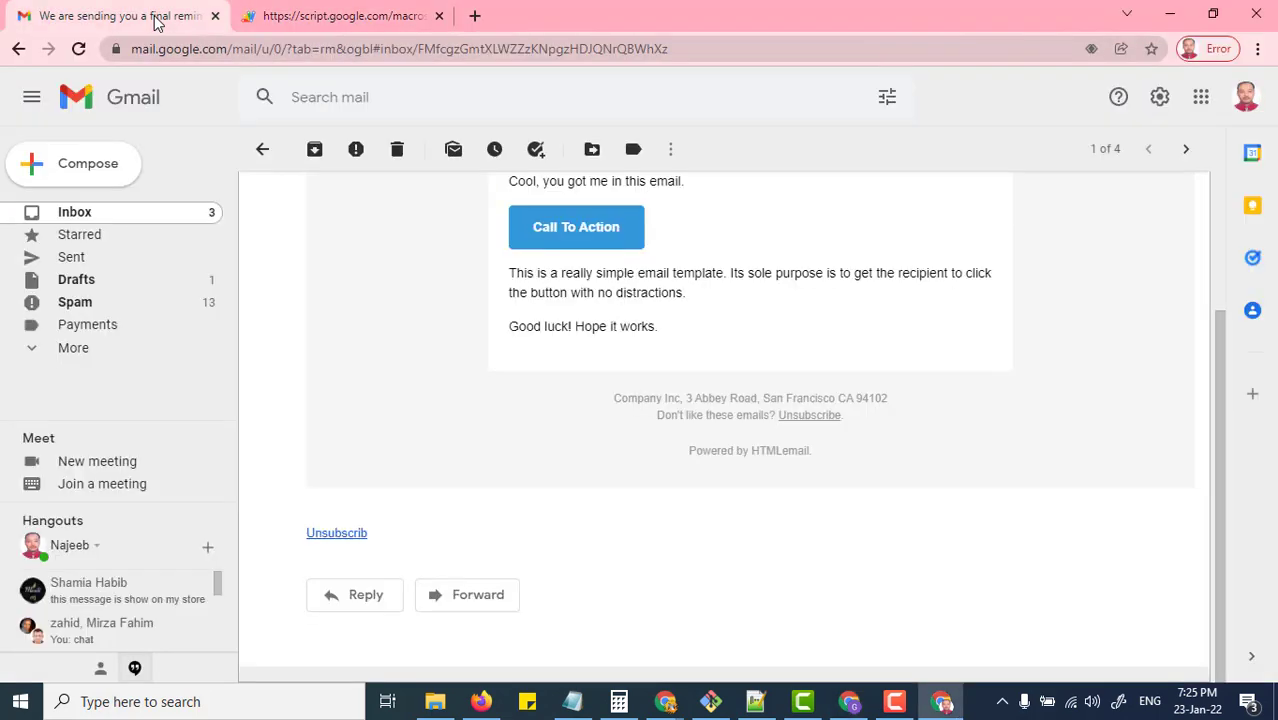
click(140, 211)
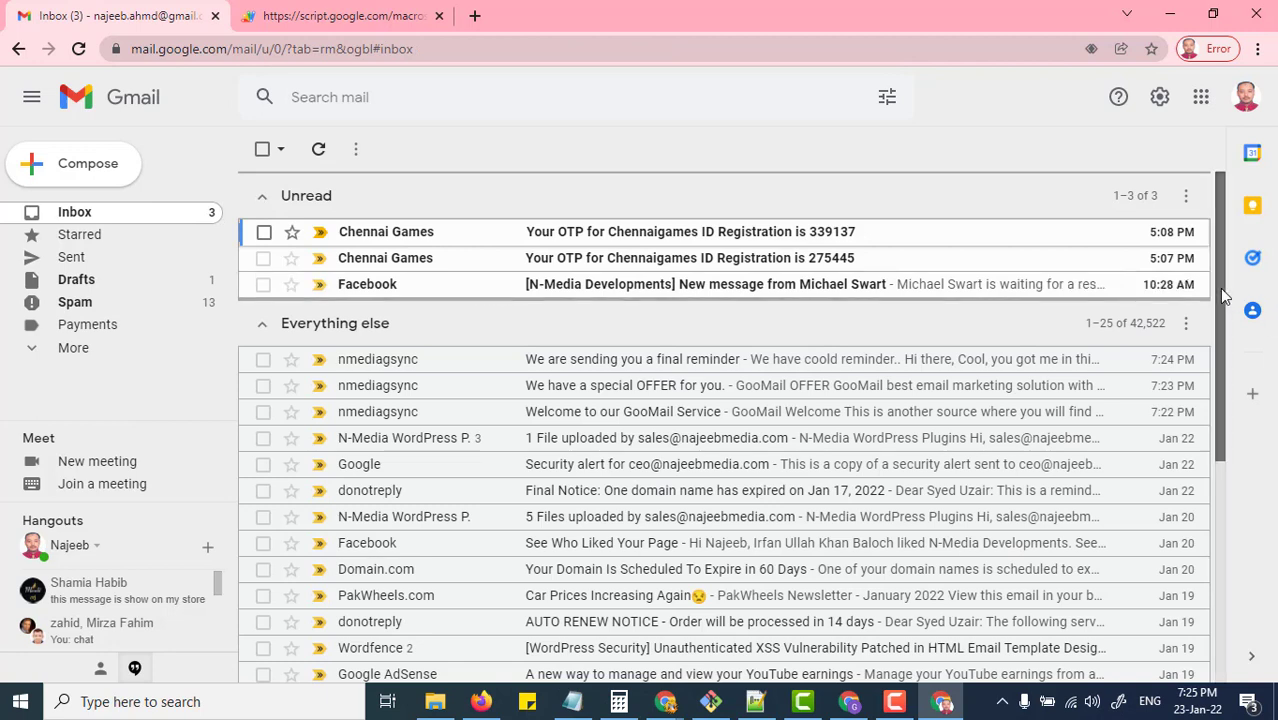
click(347, 14)
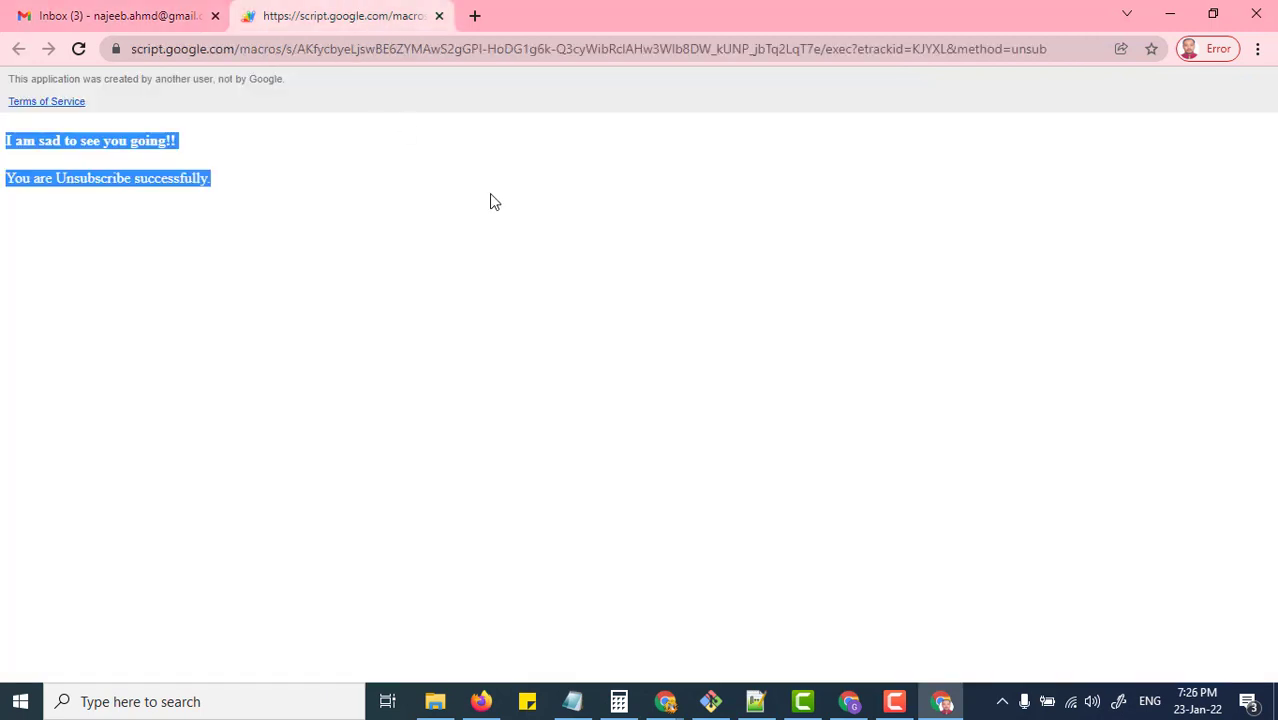
Step: Load najeebmedia.com in a new browser tab
click(475, 15)
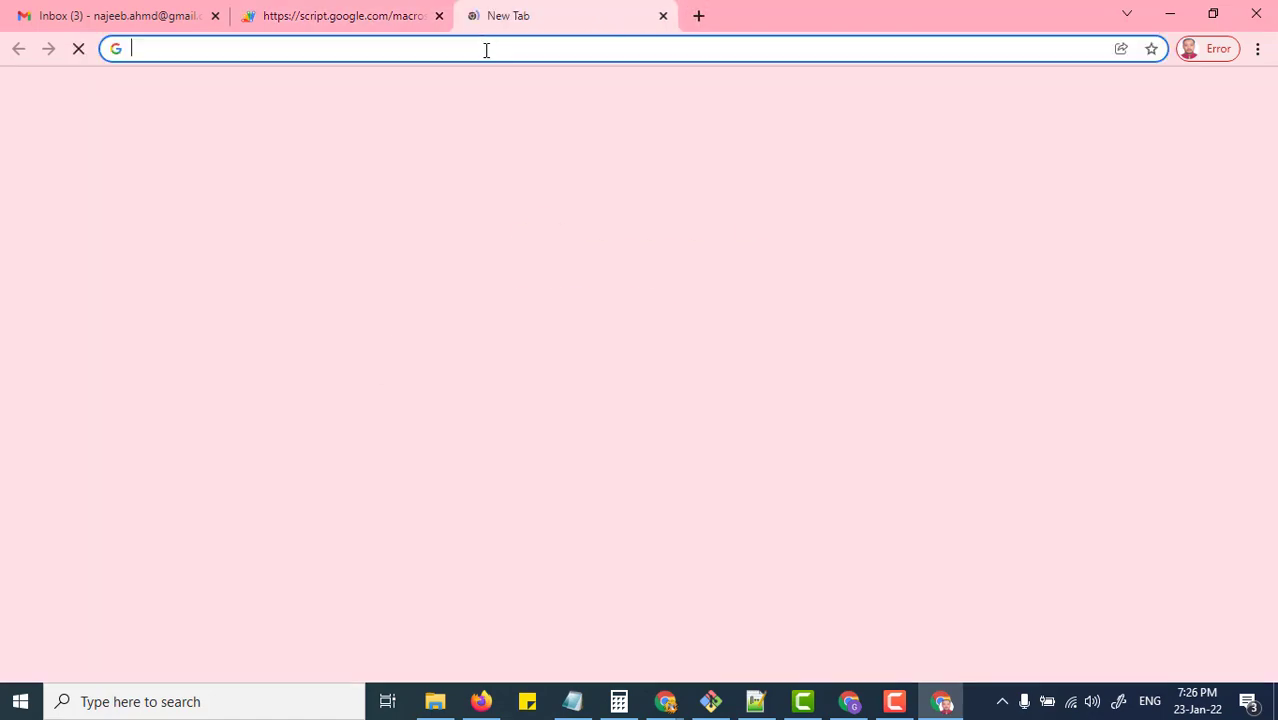
text(NAJE)
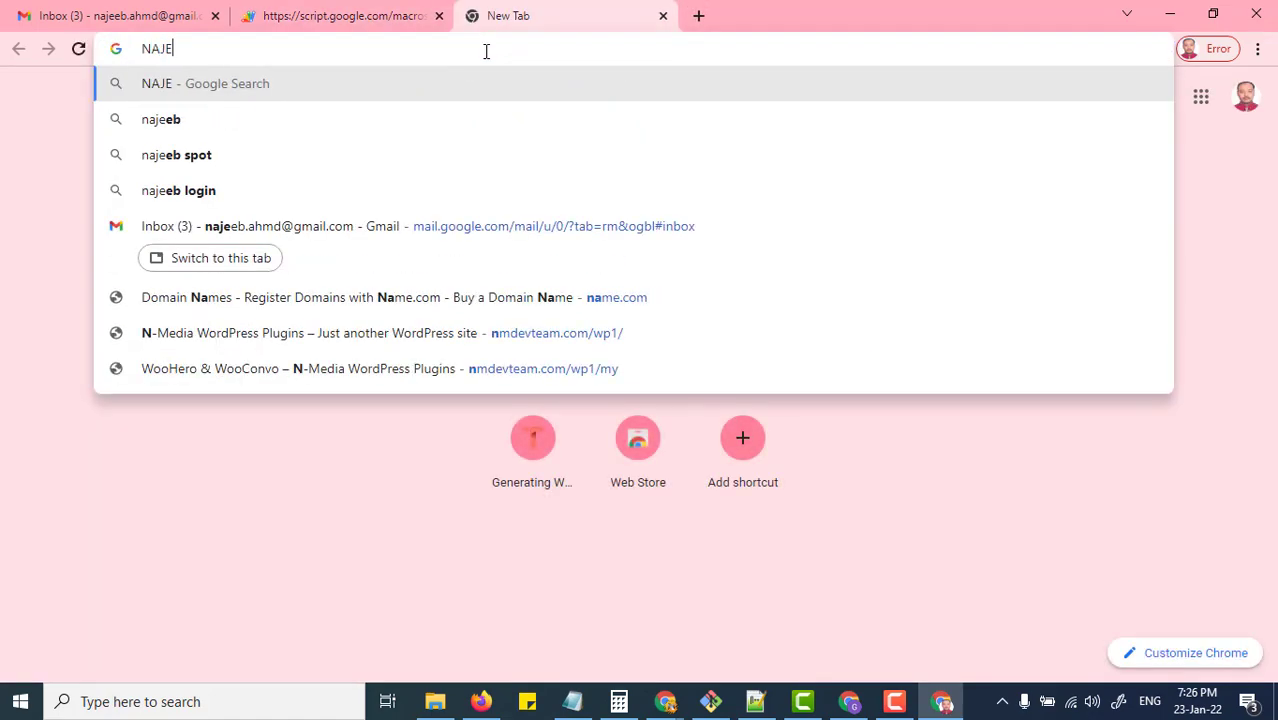
key(BackSpace)
key(BackSpace)
key(BackSpace)
text(naj)
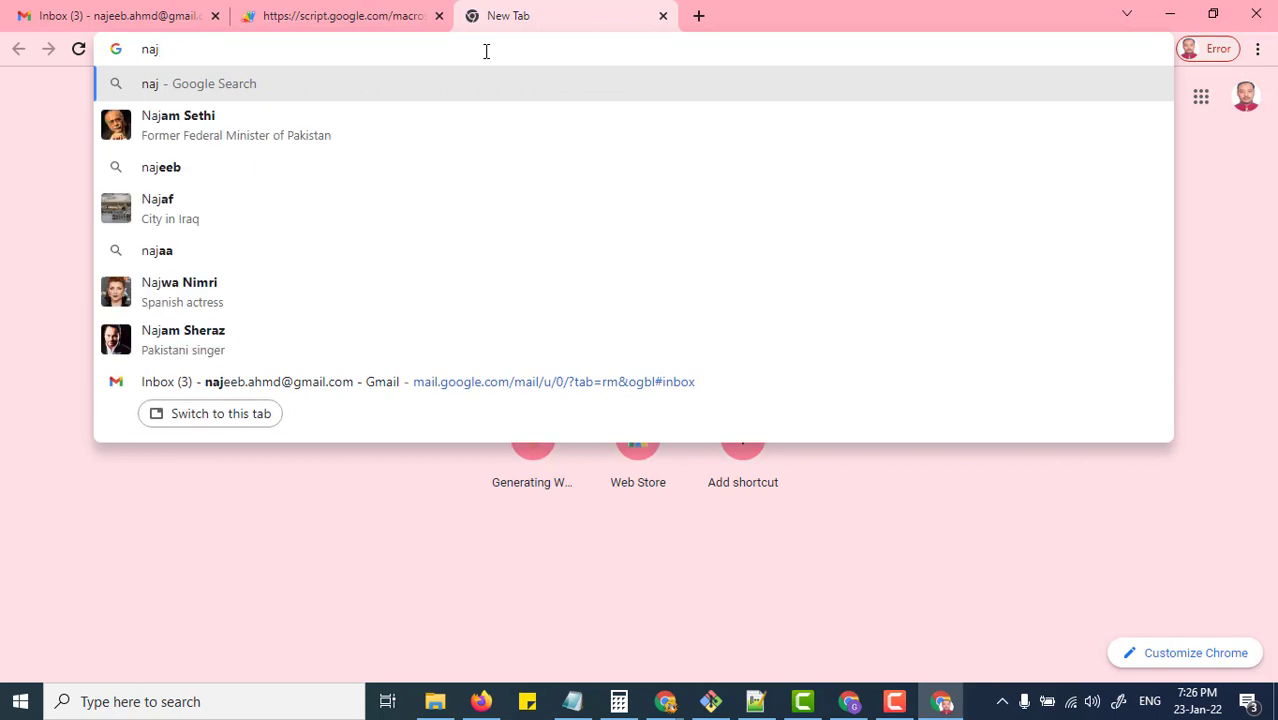
text(eebmedia.com)
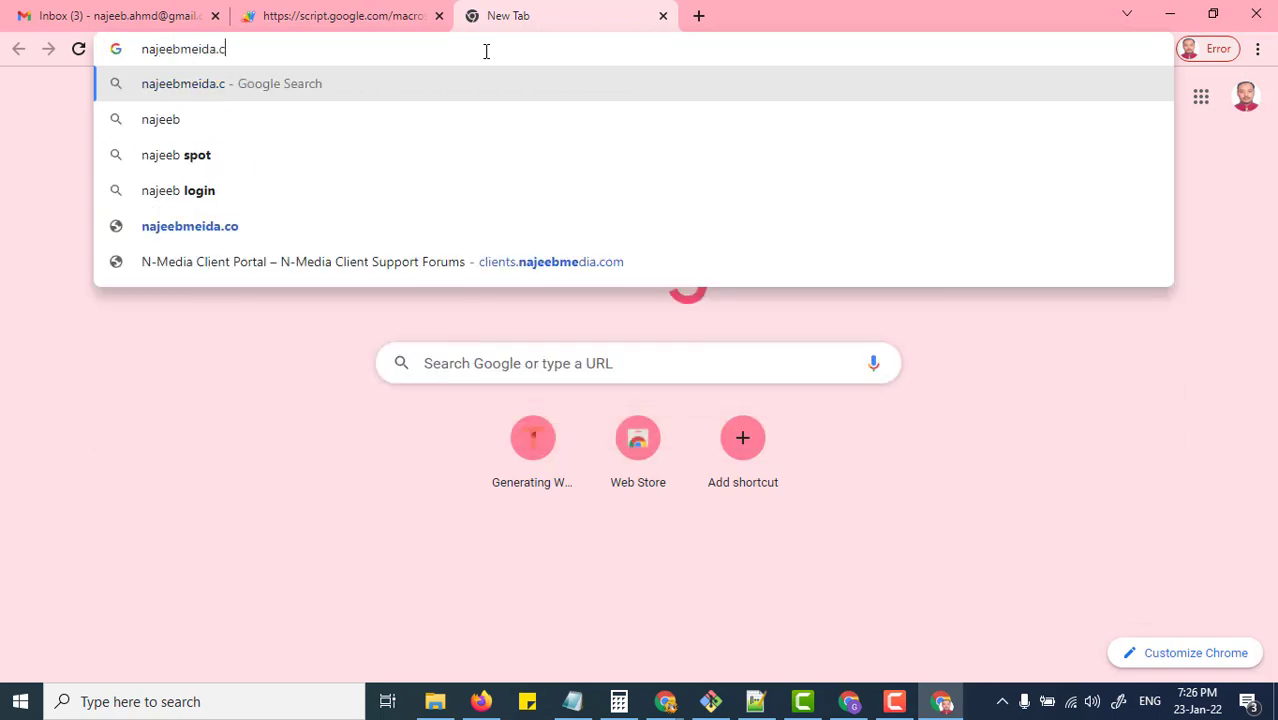
key(Return)
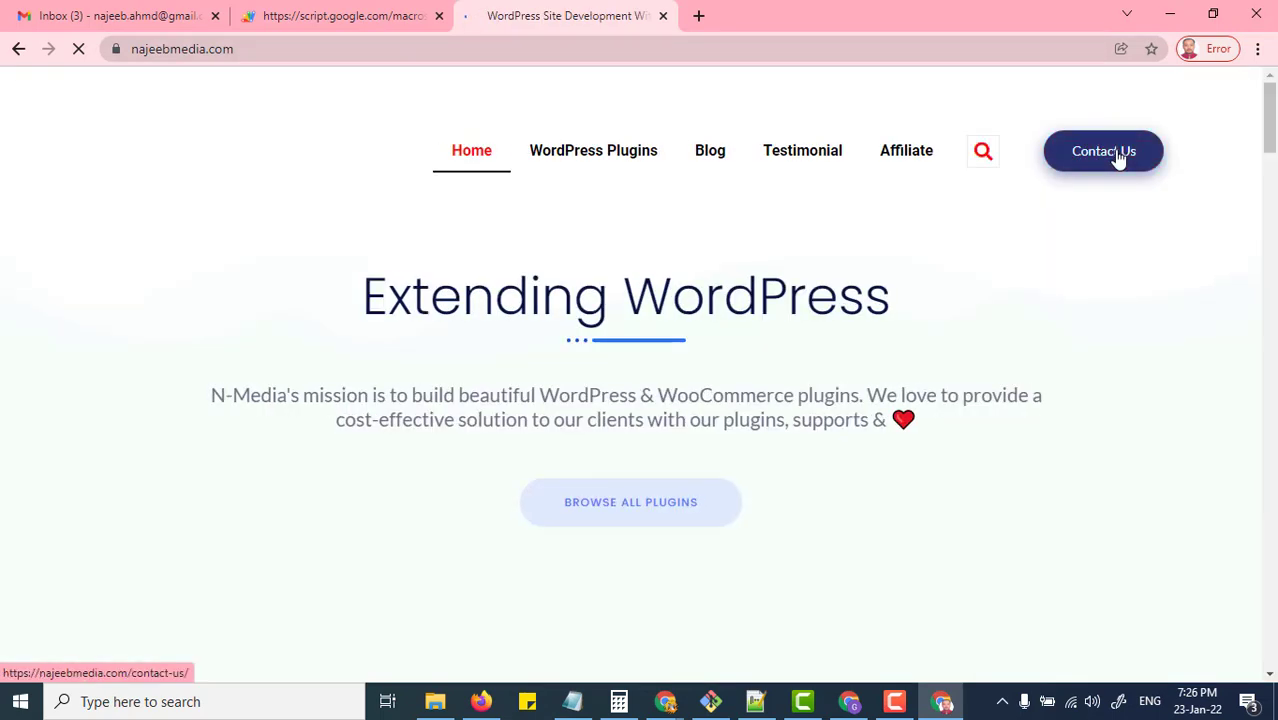
Step: Open the site's Contact Us form, scroll through it, and return to the unsubscribe page
click(1104, 152)
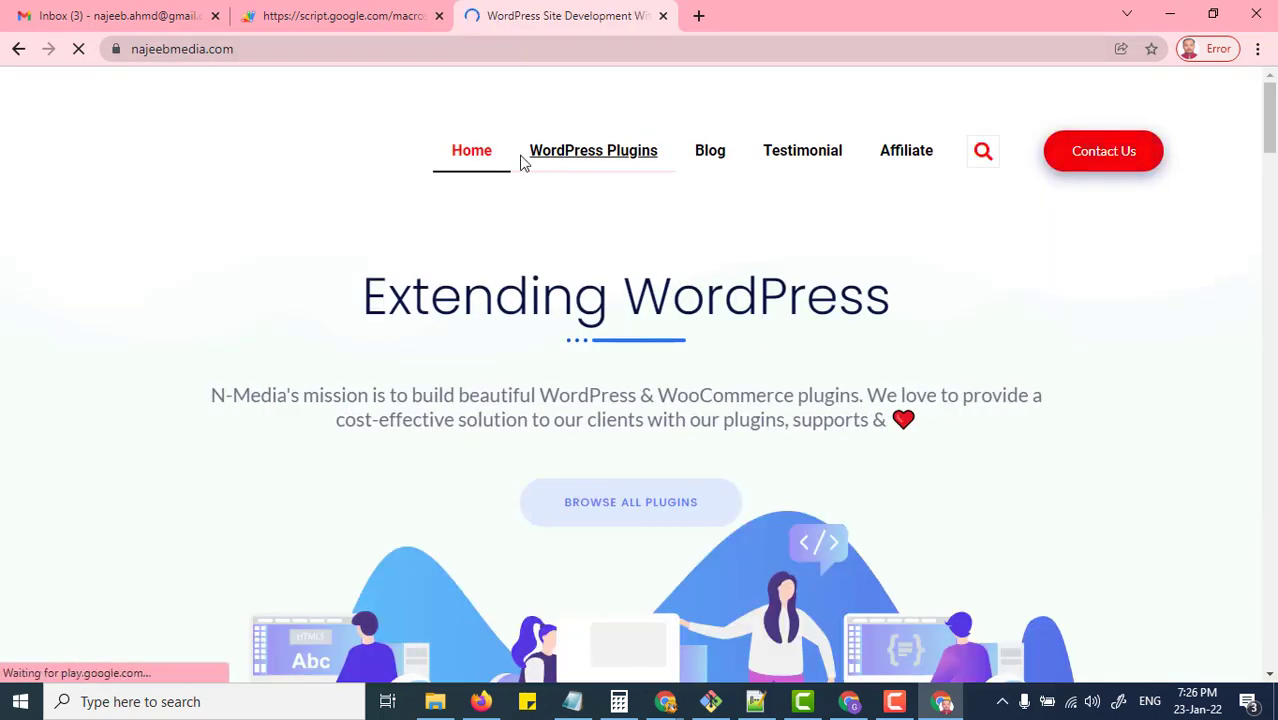
scroll(419, 111, down, 5)
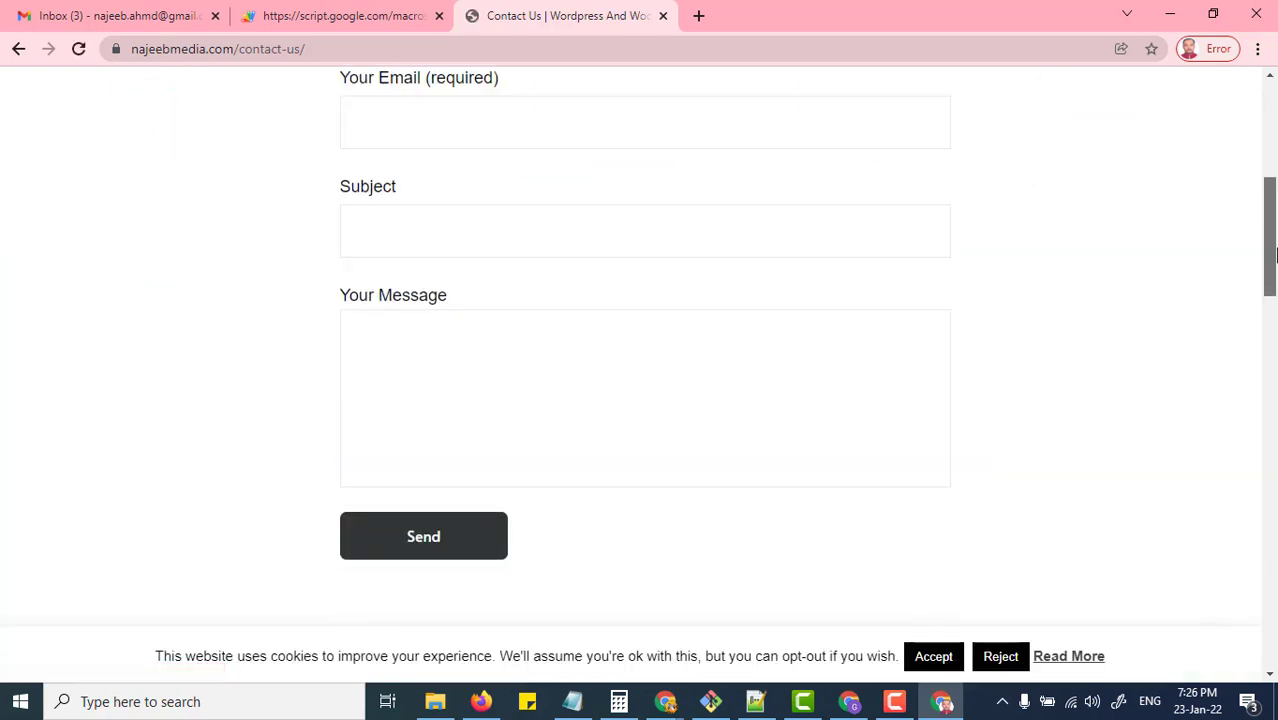
drag(1271, 268, 1271, 238)
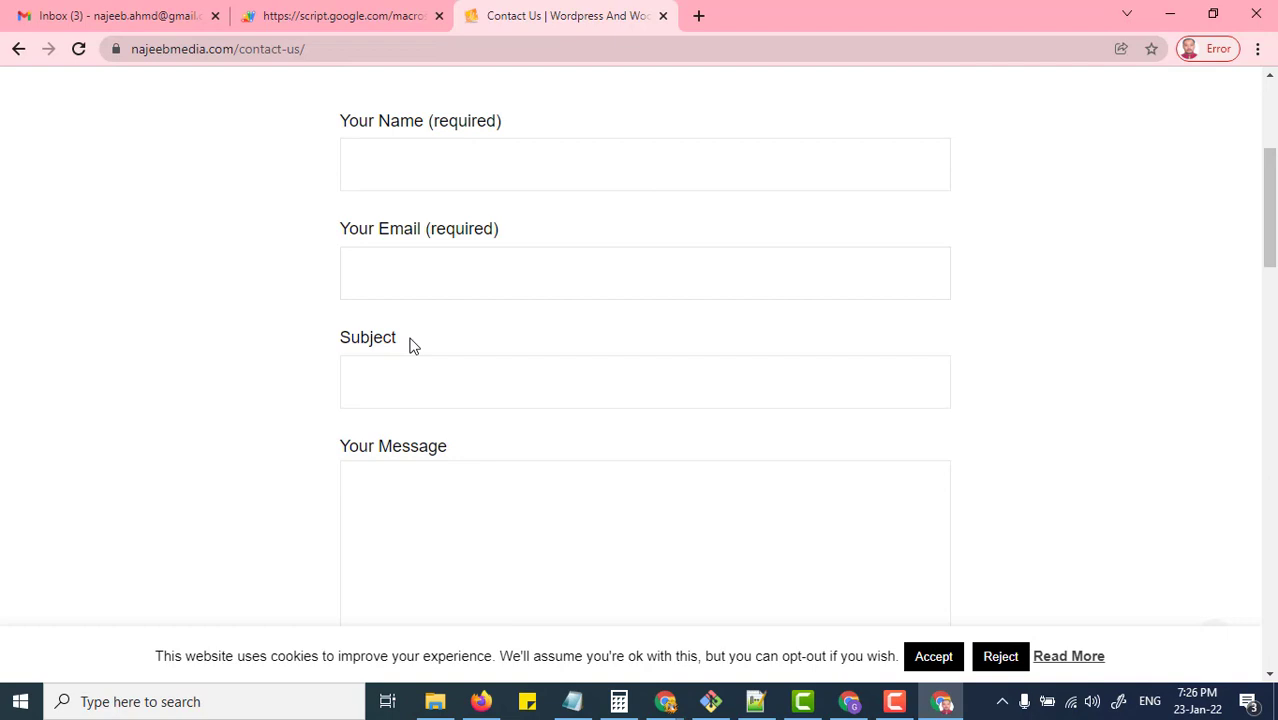
drag(1273, 208, 1274, 224)
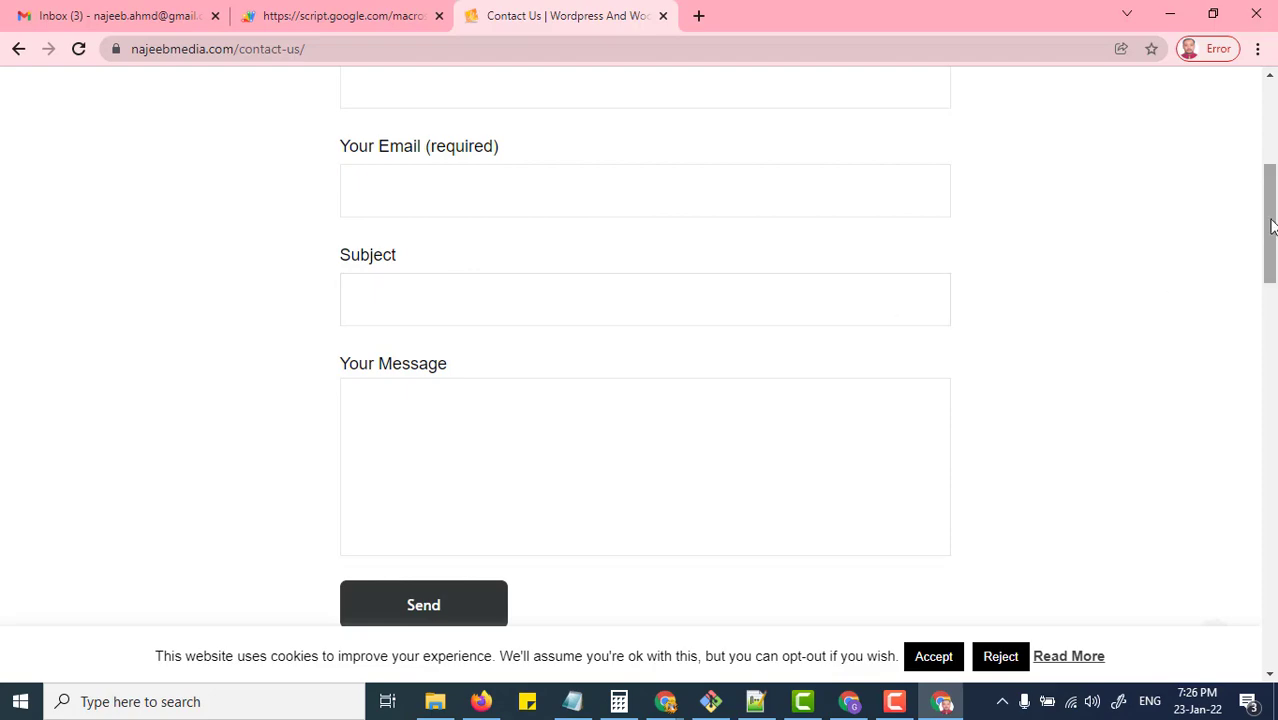
drag(1272, 223, 1274, 202)
click(312, 18)
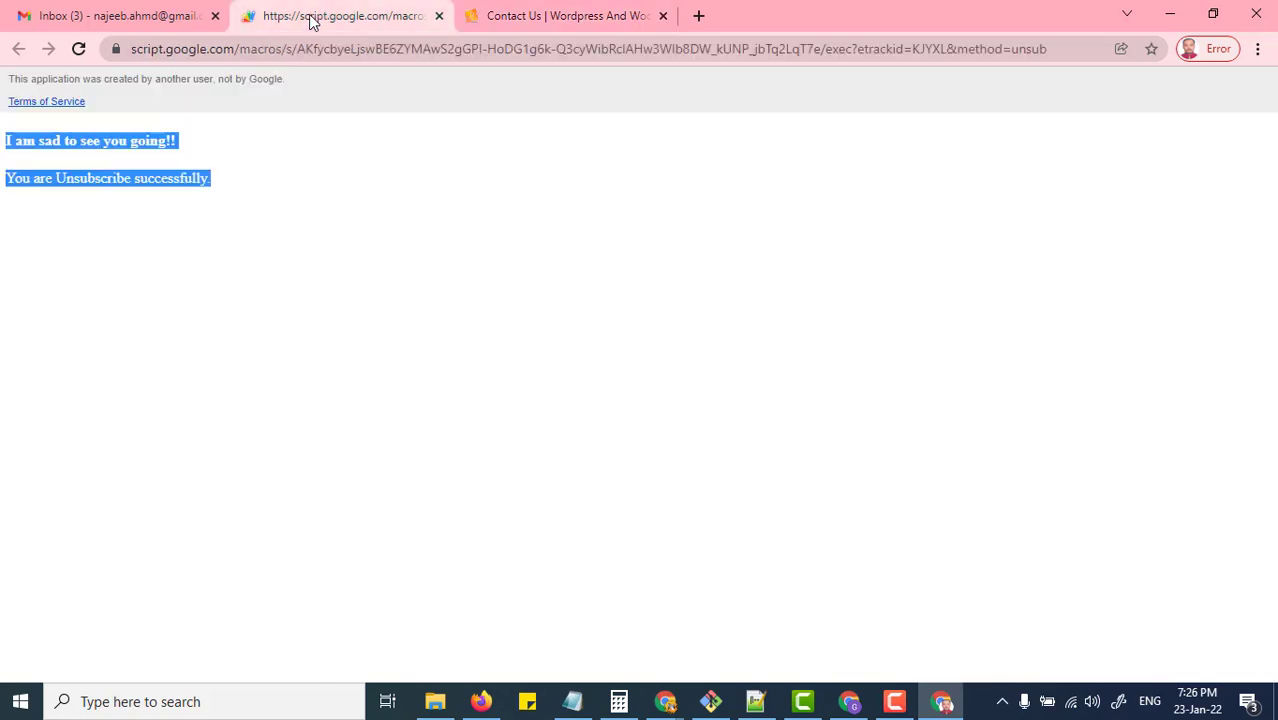
Step: Flip between the GooMail Offer document and script editor, then open the GoogMail-Newsletter solution spreadsheet
key(alt+Tab)
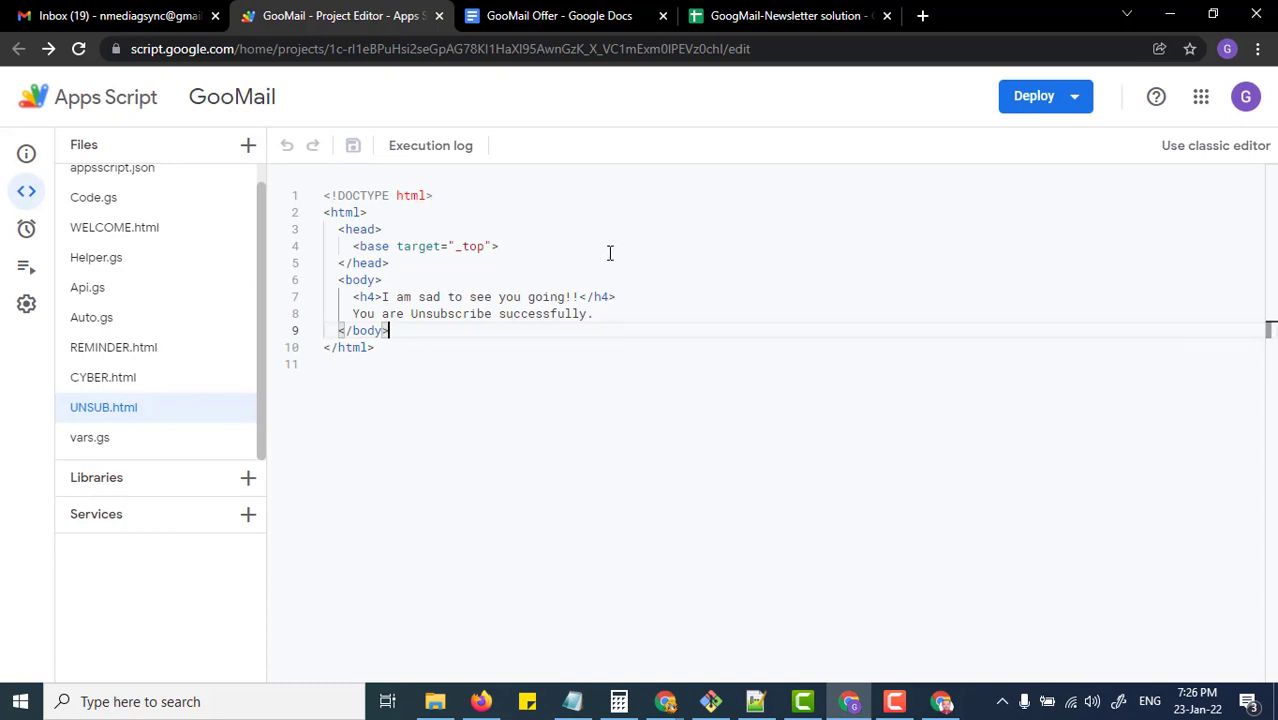
click(562, 15)
click(340, 15)
click(560, 17)
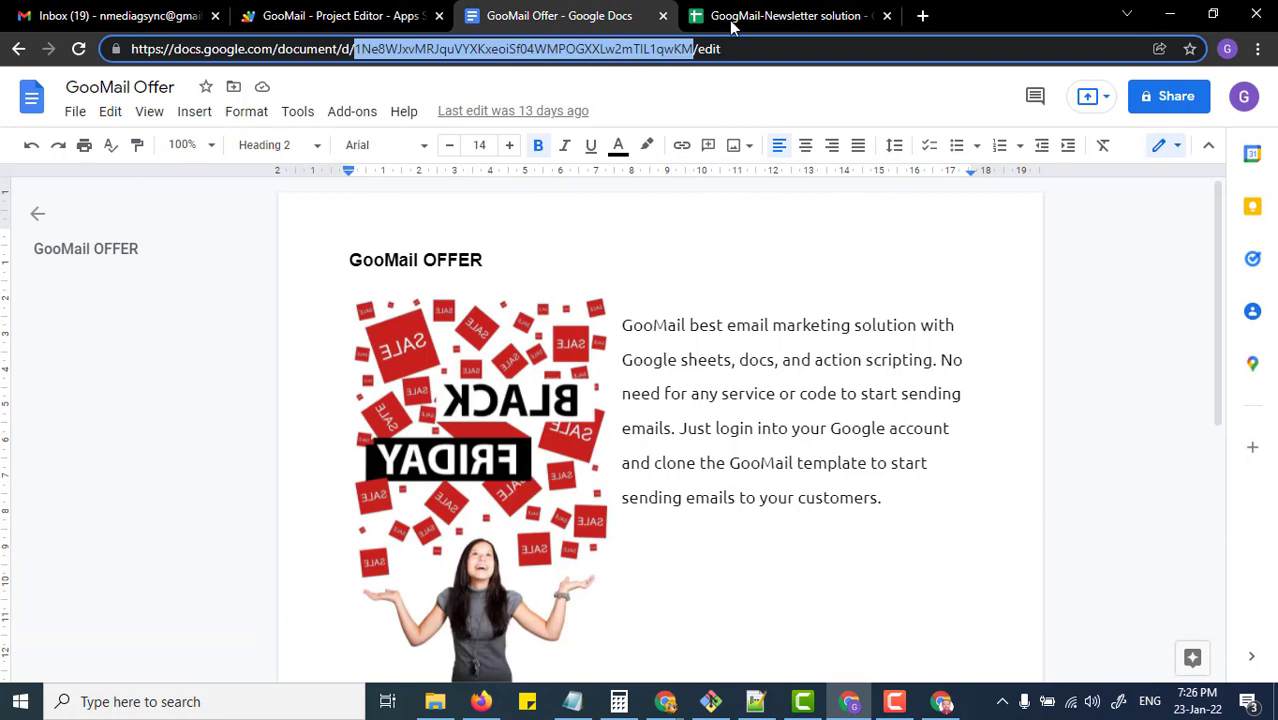
click(330, 20)
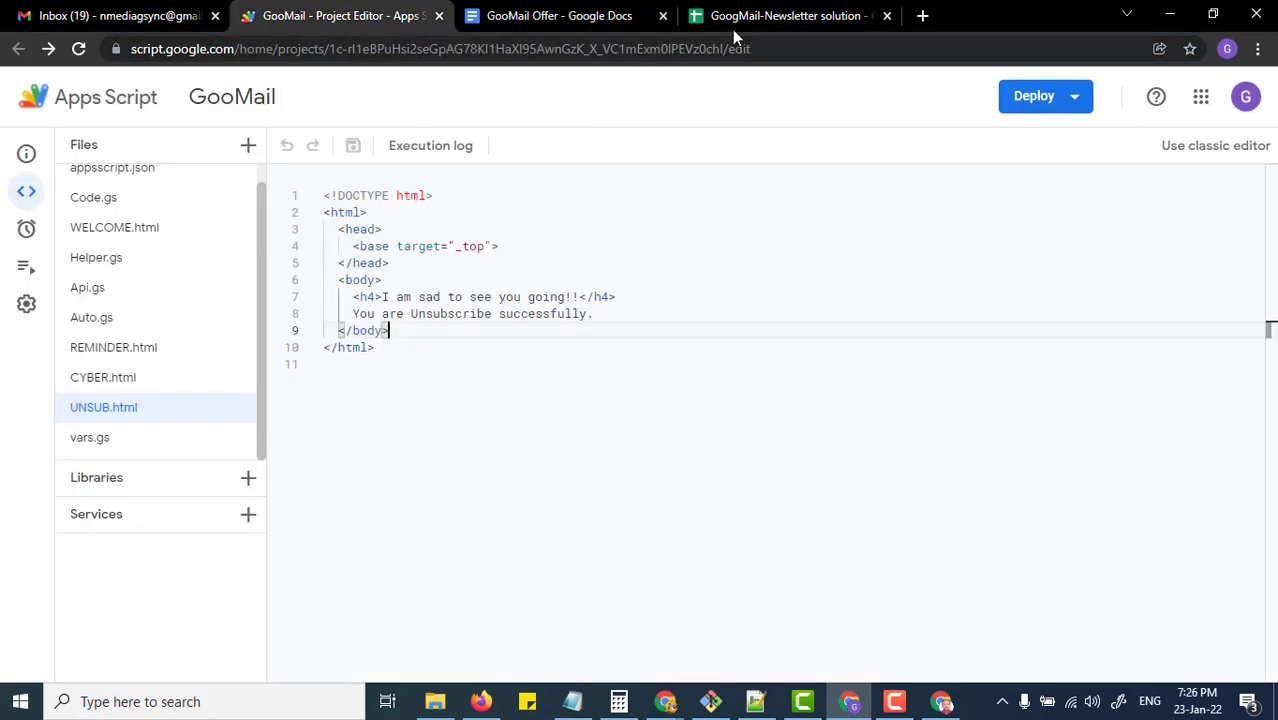
click(760, 17)
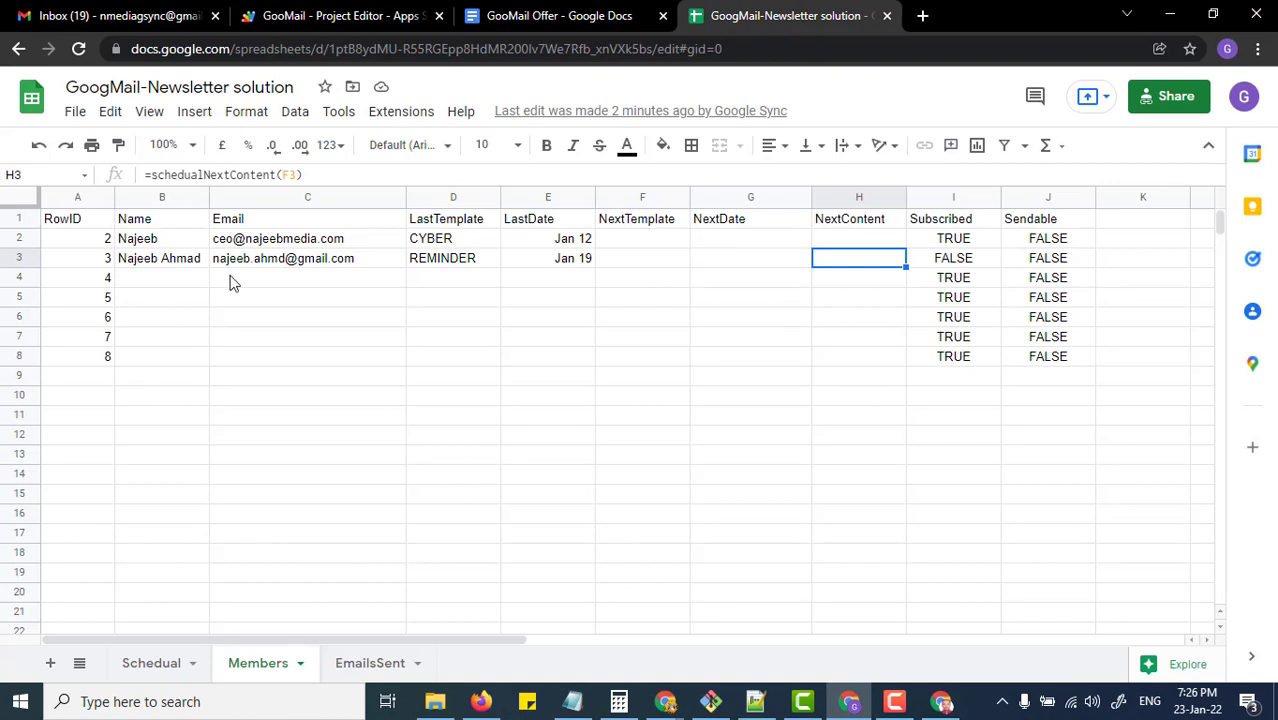